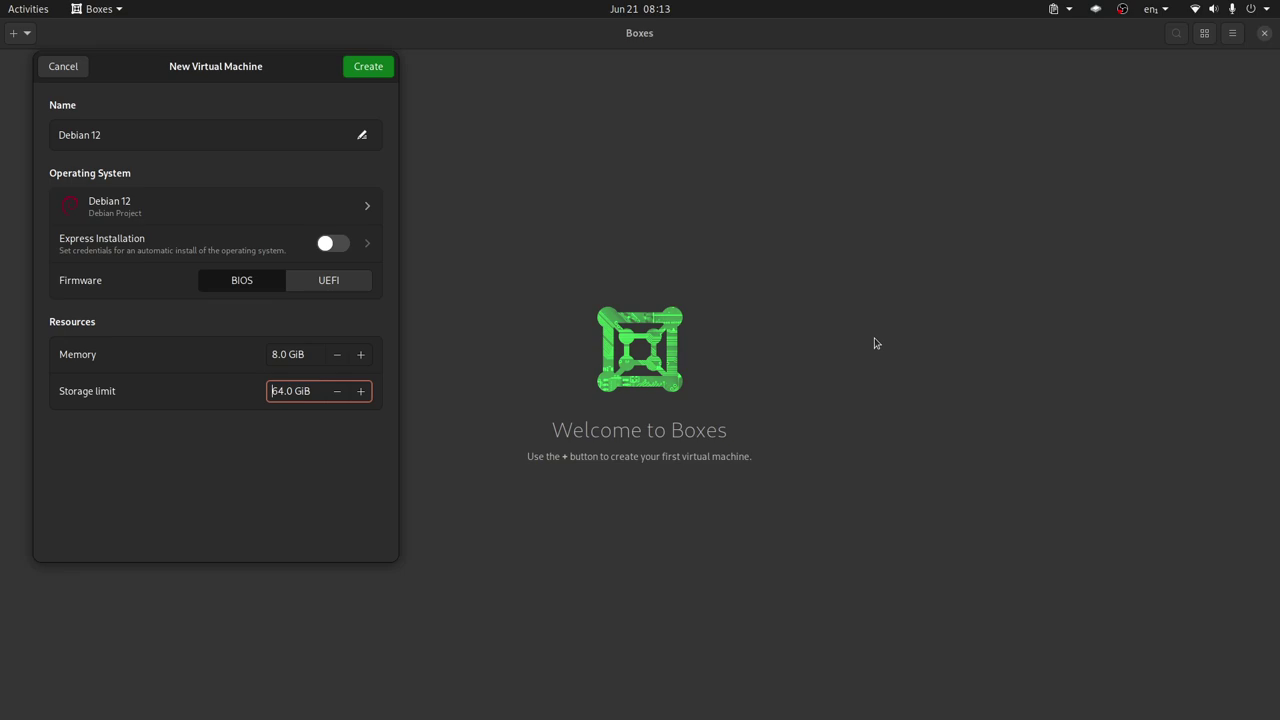
Switch to LibreWolf to bring up the debian.org homepage
{"action": "key", "text": "alt+Tab"}
{"action": "key", "text": "alt+Tab"}
{"action": "key", "text": "alt+Tab"}
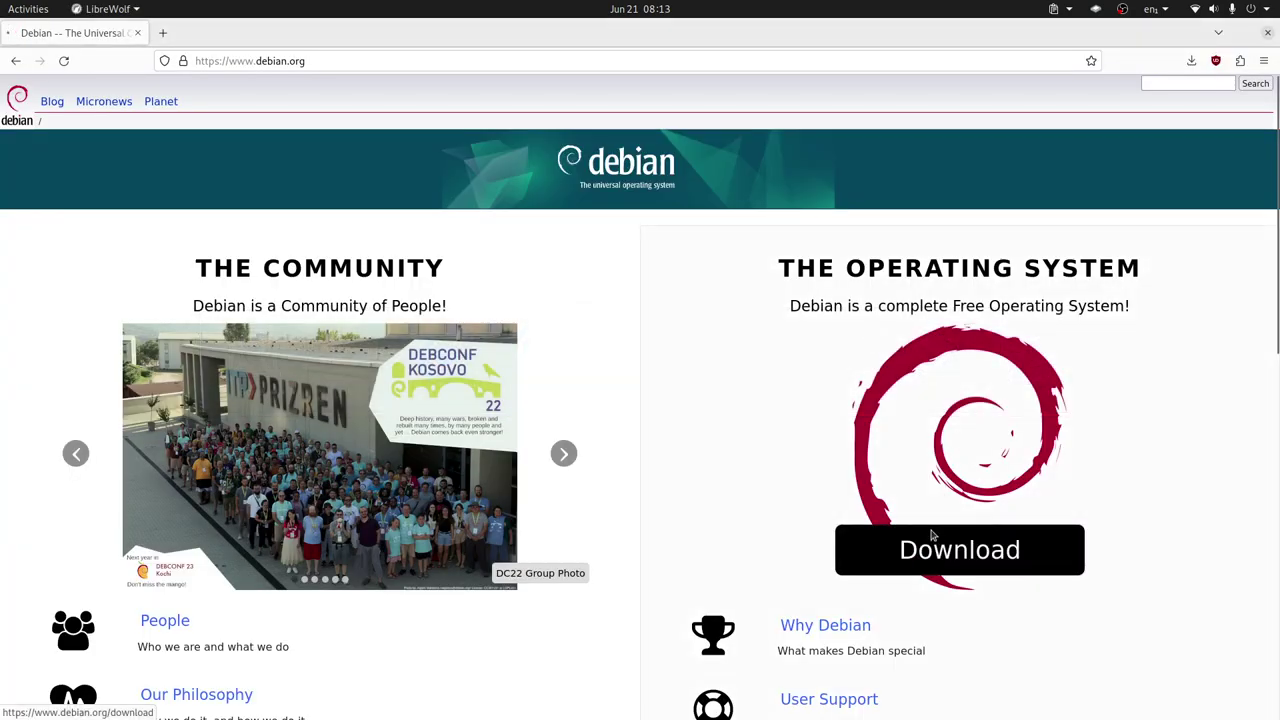
Start the Debian 12 netinst download from debian.org, then return to Boxes
{"action": "left_click", "coordinate": [935, 540]}
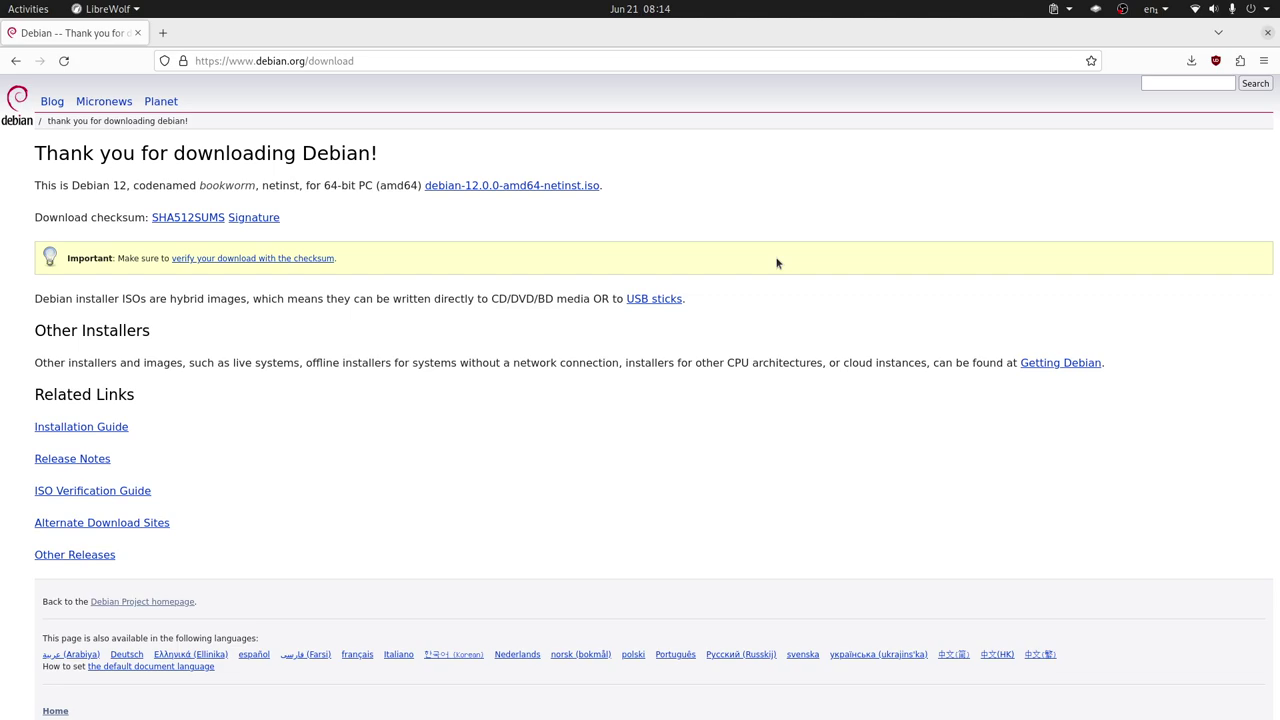
{"action": "key", "text": "alt+Tab"}
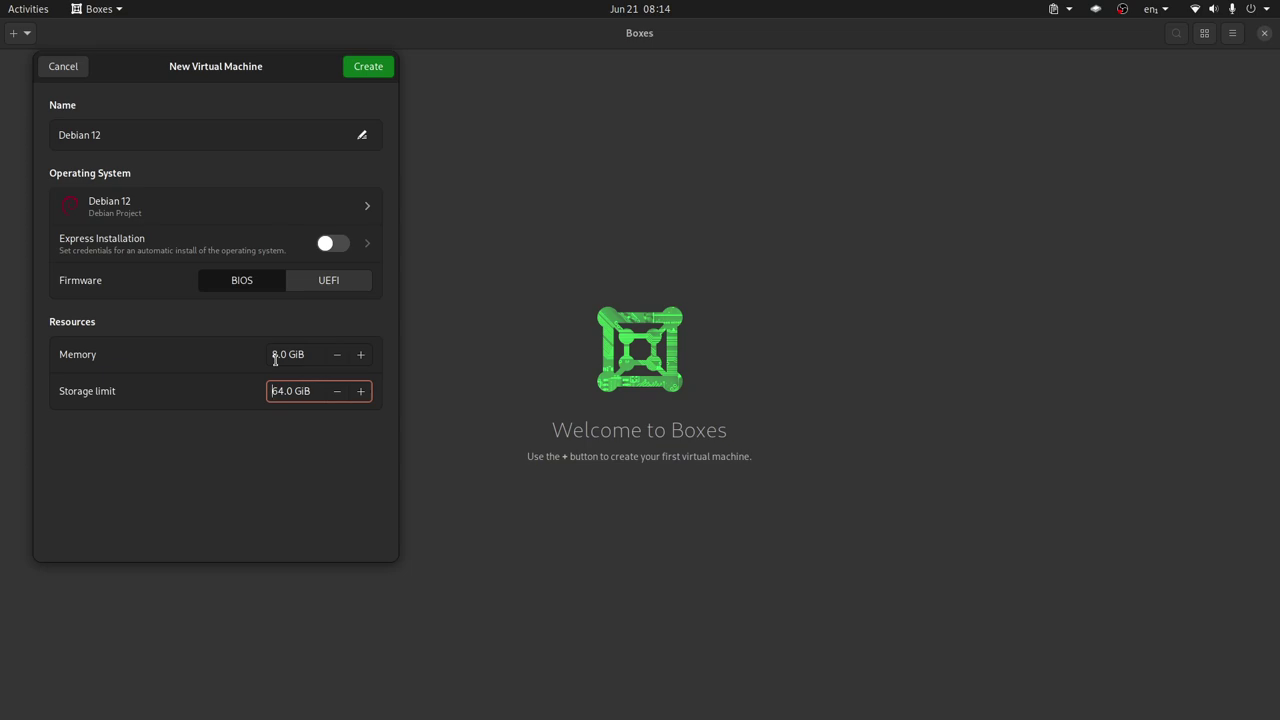
Create the Debian 12 VM (8.0 GiB memory, 64.0 GiB storage) and boot to the installer menu
{"action": "left_click", "coordinate": [375, 70]}
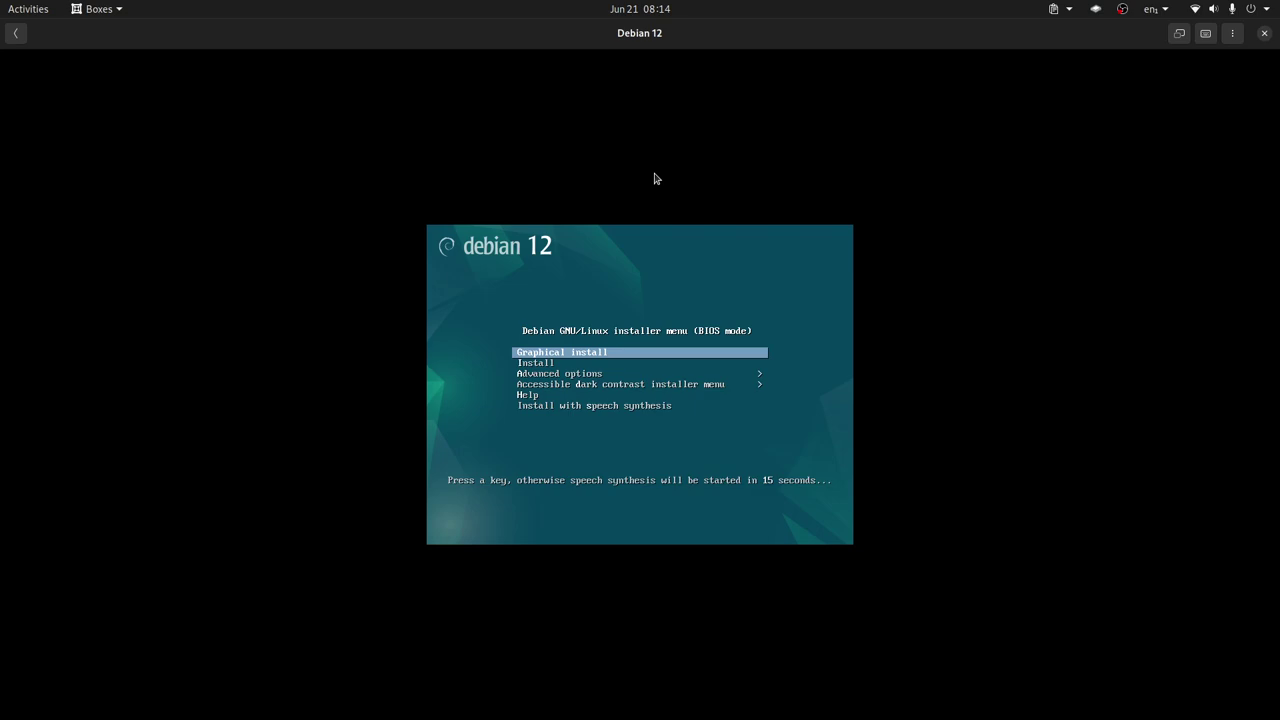
Launch Graphical install and keep English, United States and American English keyboard
{"action": "key", "text": "Return"}
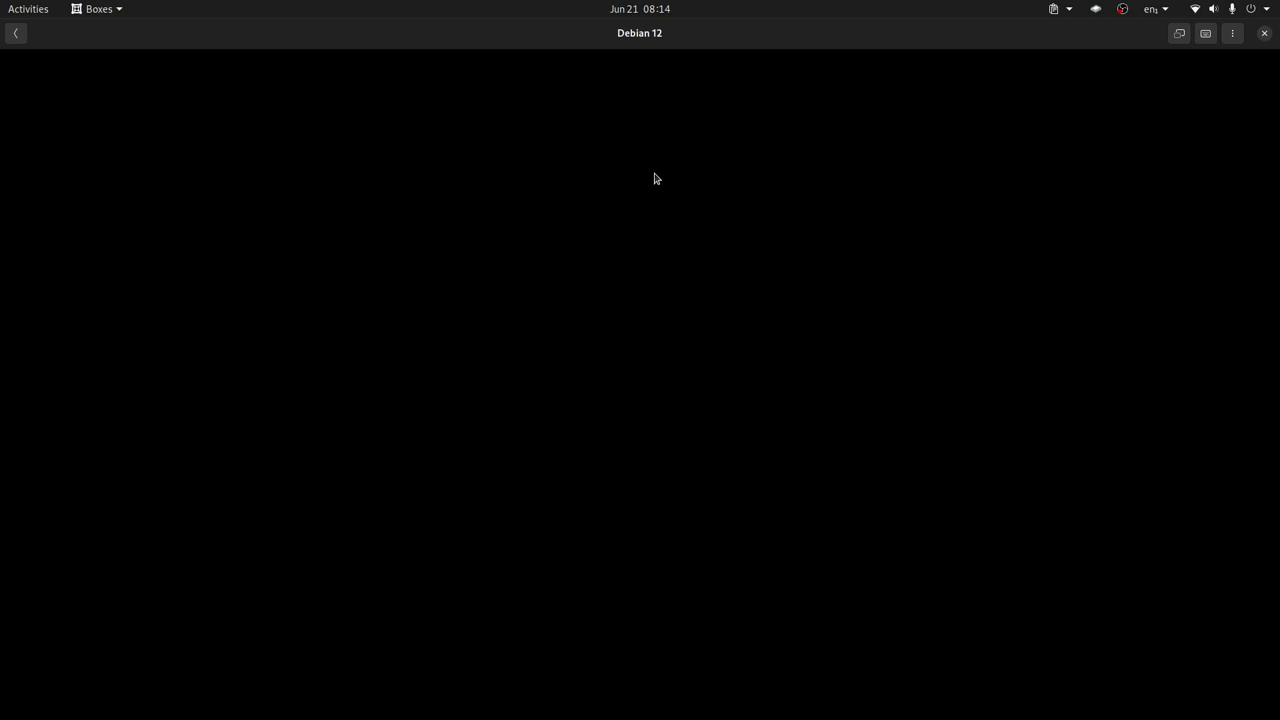
{"action": "left_click", "coordinate": [655, 178]}
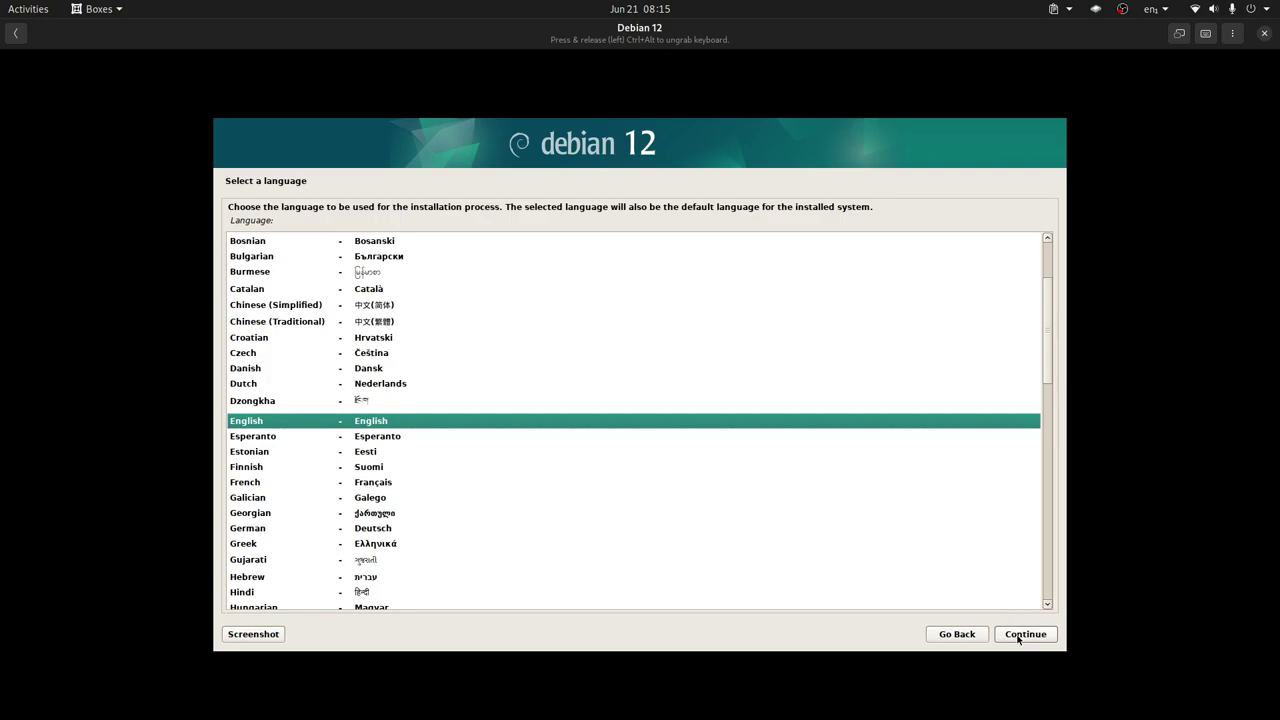
{"action": "left_click", "coordinate": [1018, 638]}
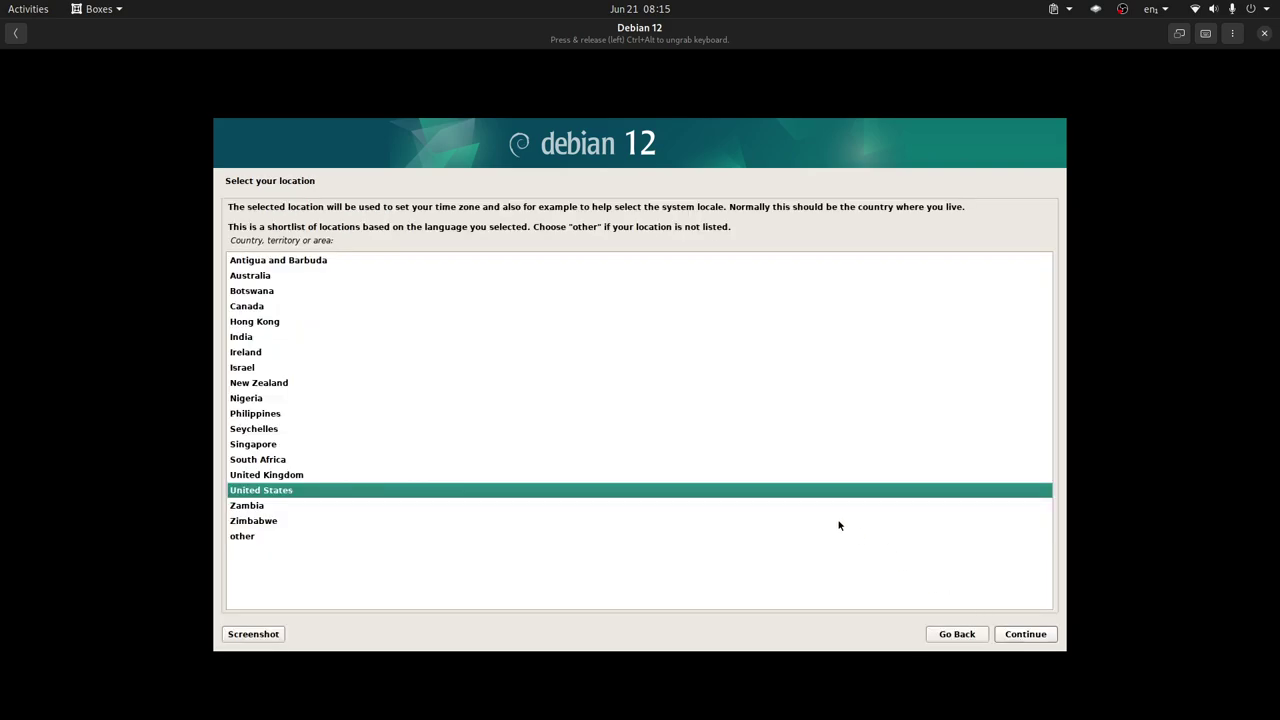
{"action": "left_click", "coordinate": [1031, 637]}
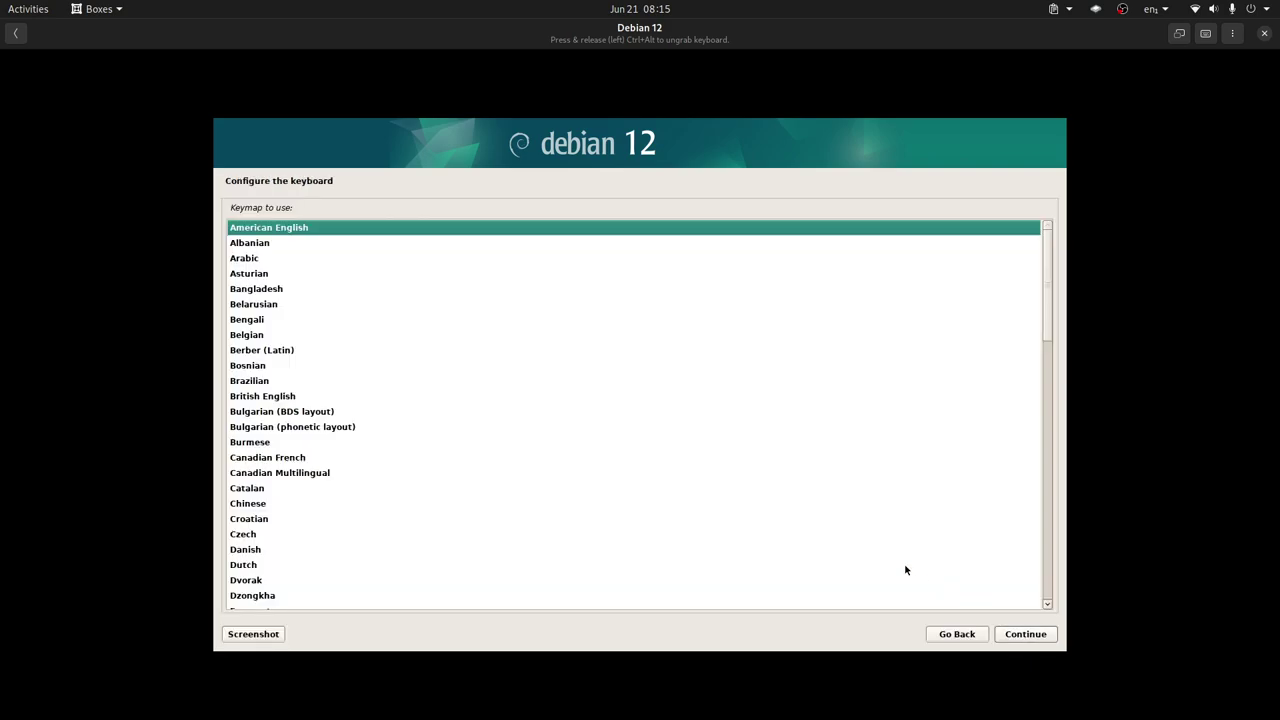
{"action": "left_click", "coordinate": [1033, 637]}
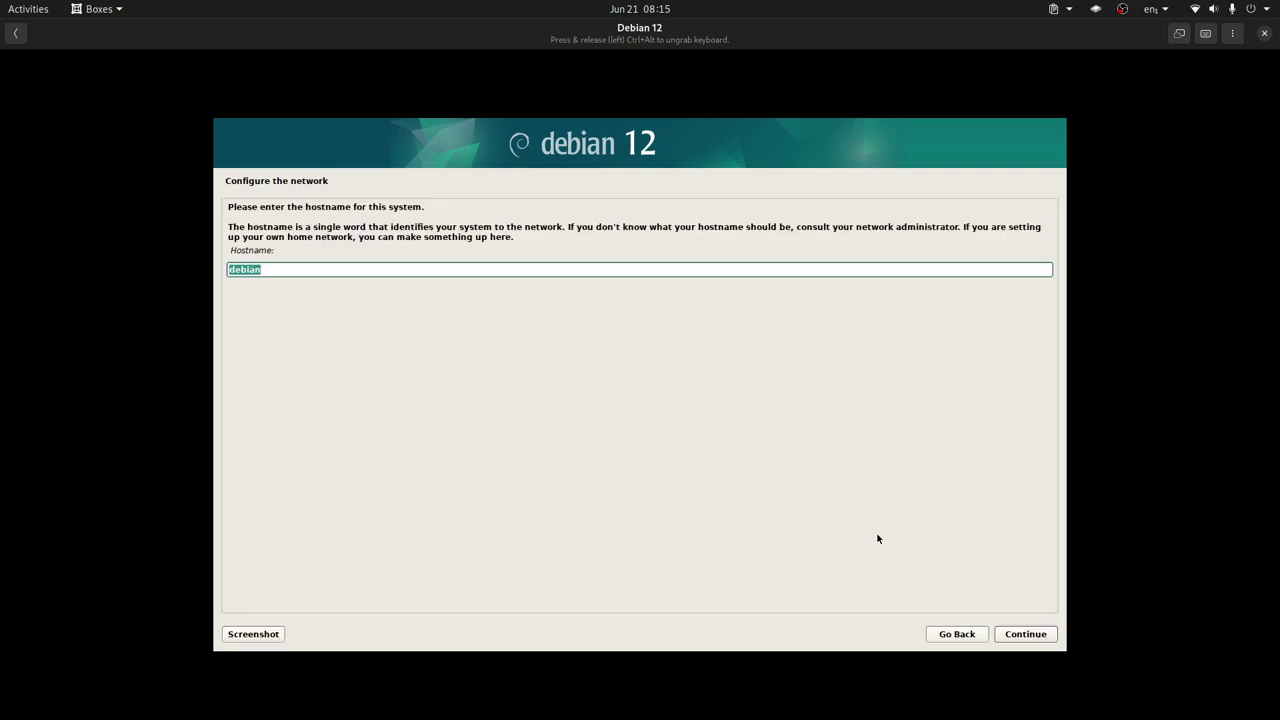
Keep hostname debian, leave the domain blank, and set and confirm the root password
{"action": "left_click", "coordinate": [1027, 634]}
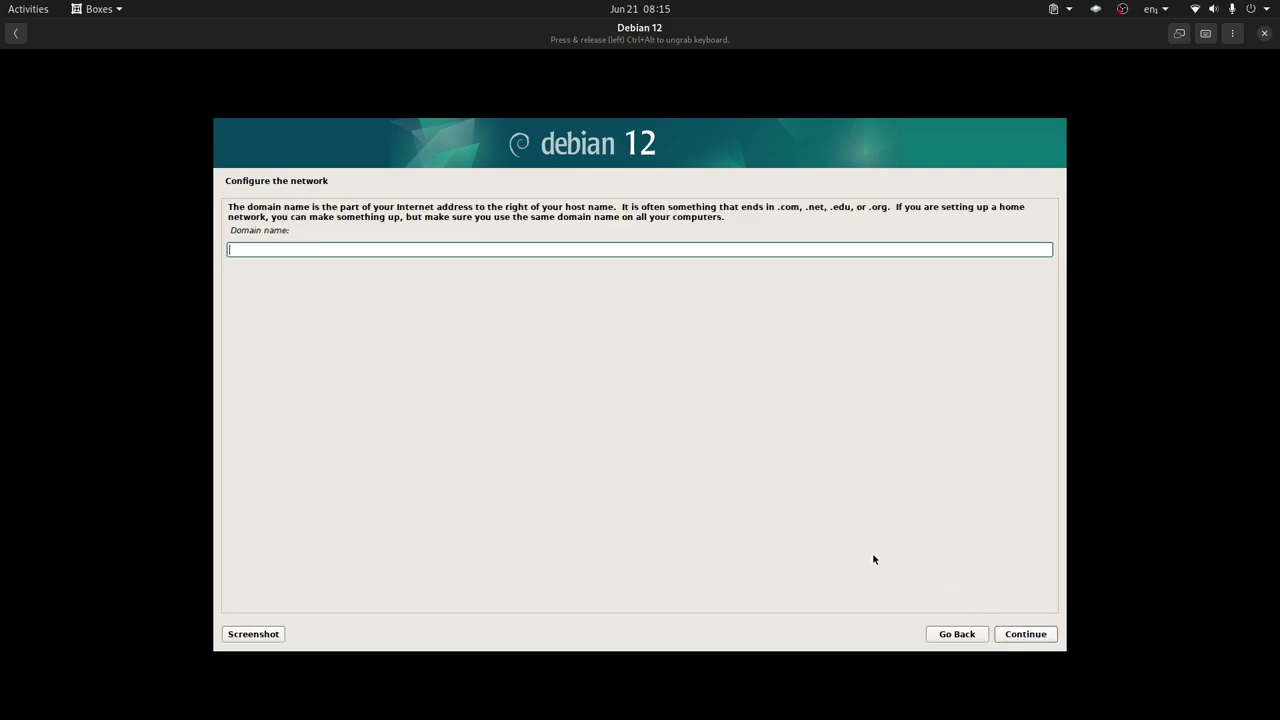
{"action": "left_click", "coordinate": [1025, 635]}
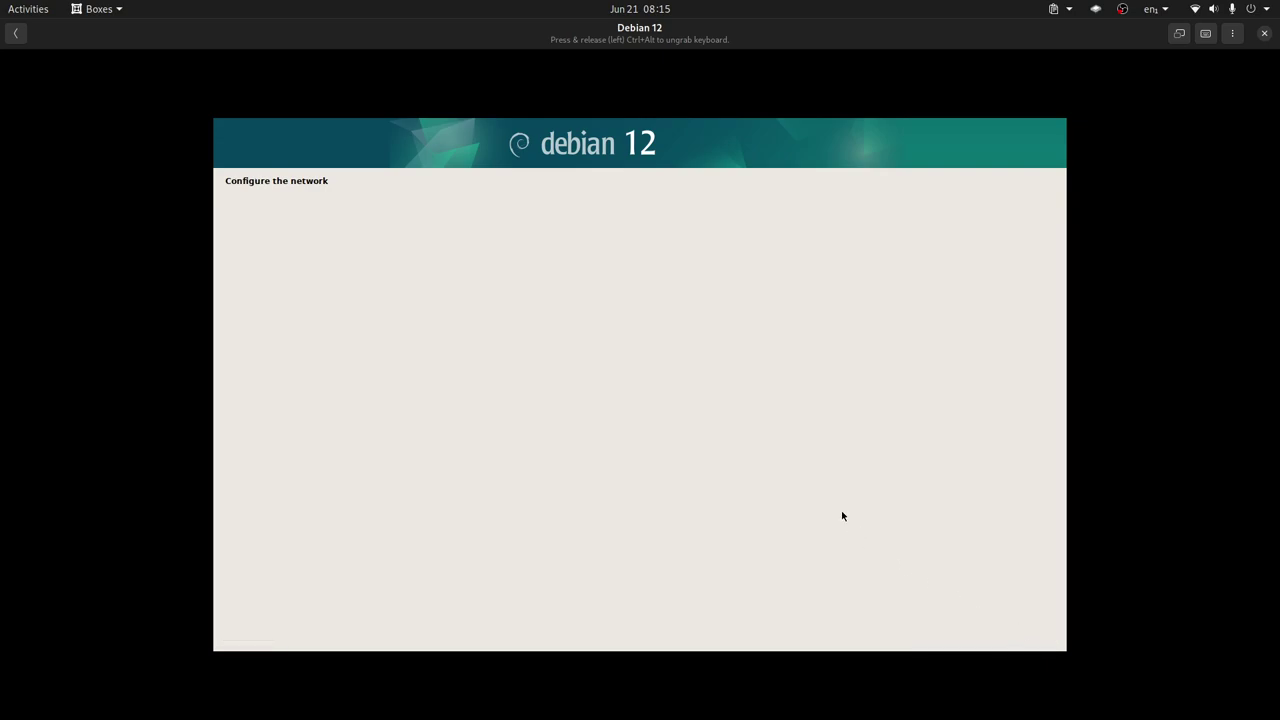
{"action": "type", "text": "***"}
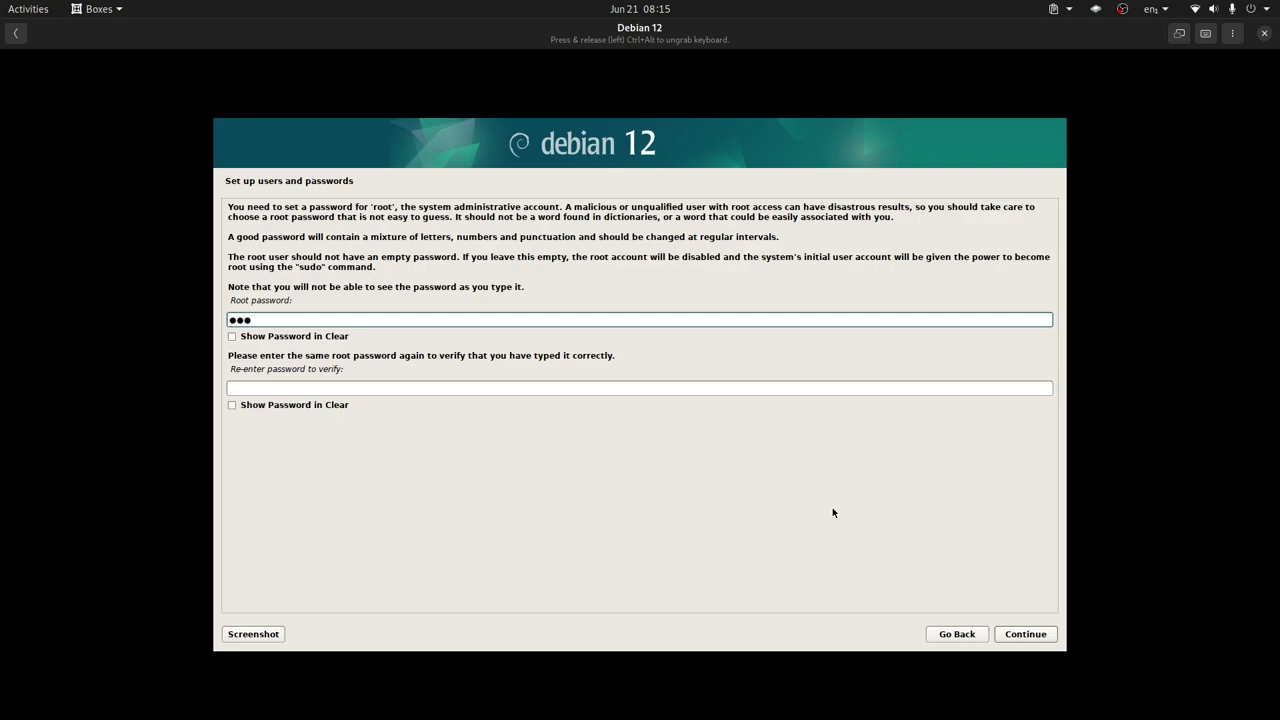
{"action": "left_click", "coordinate": [640, 388]}
{"action": "type", "text": "***"}
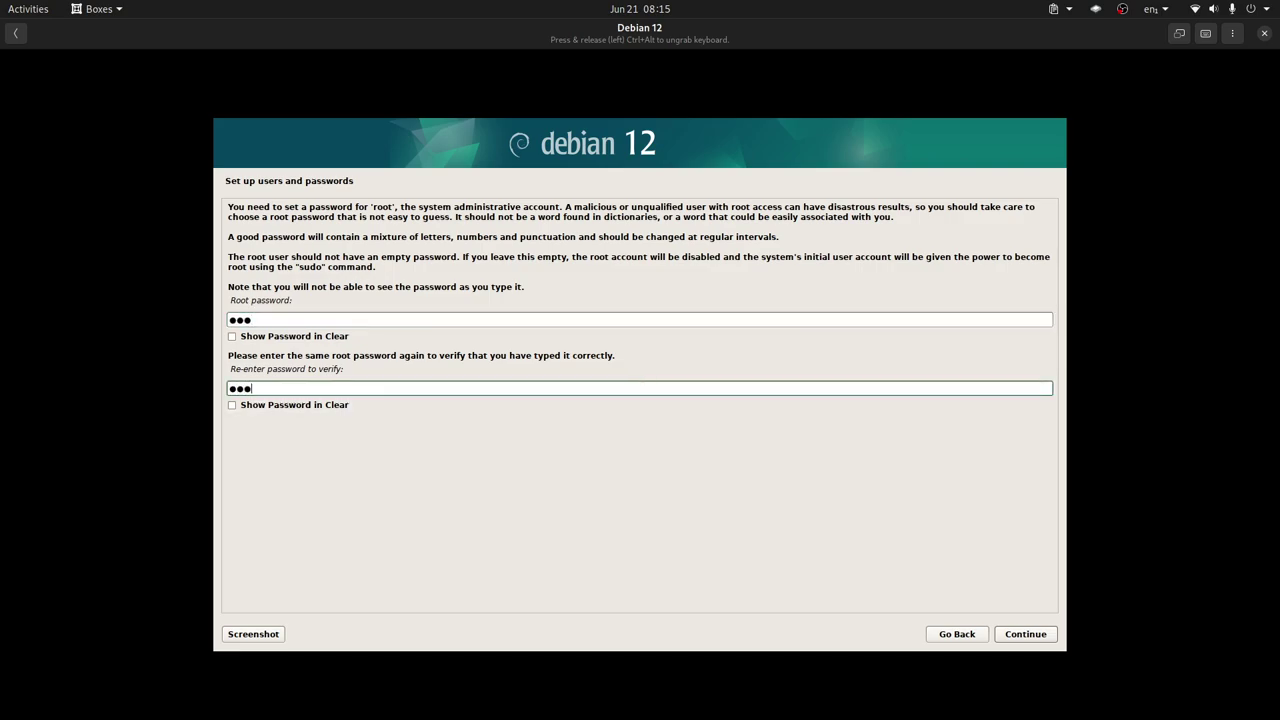
{"action": "left_click", "coordinate": [1025, 634]}
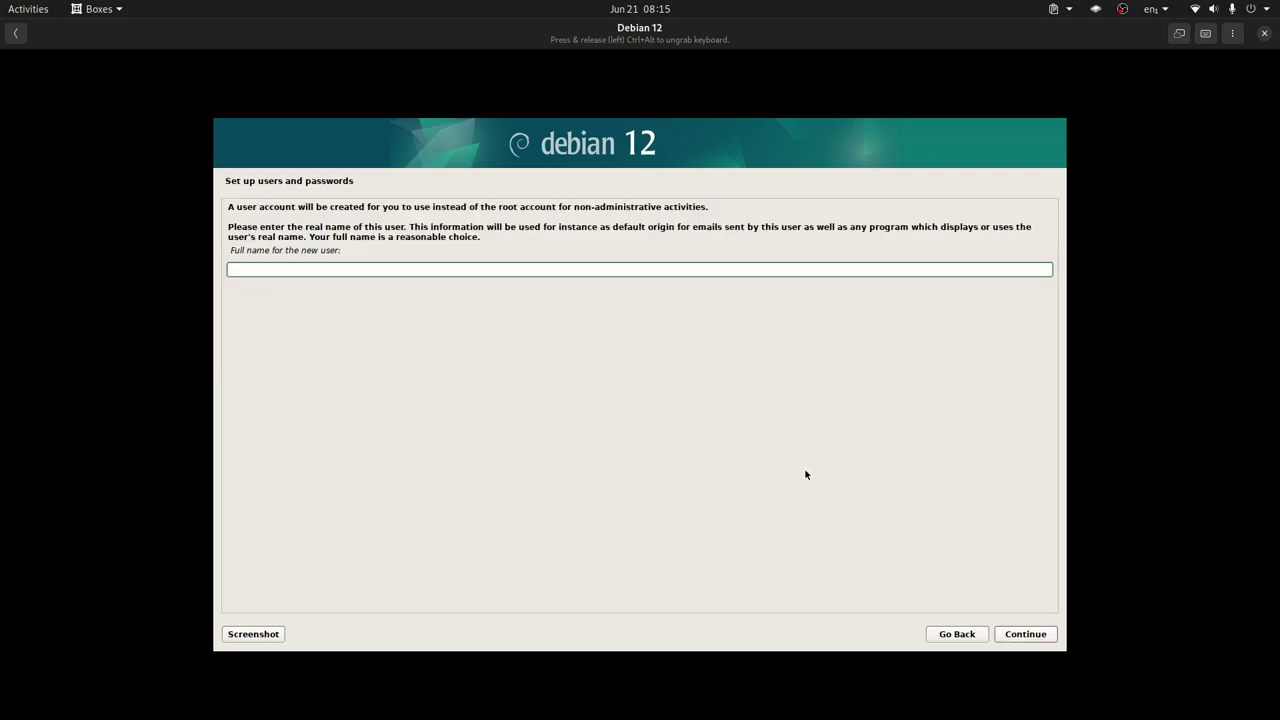
Create the user account with a full name, the suggested username, and a confirmed password
{"action": "type", "text": "LibreByte"}
{"action": "left_click", "coordinate": [1035, 638]}
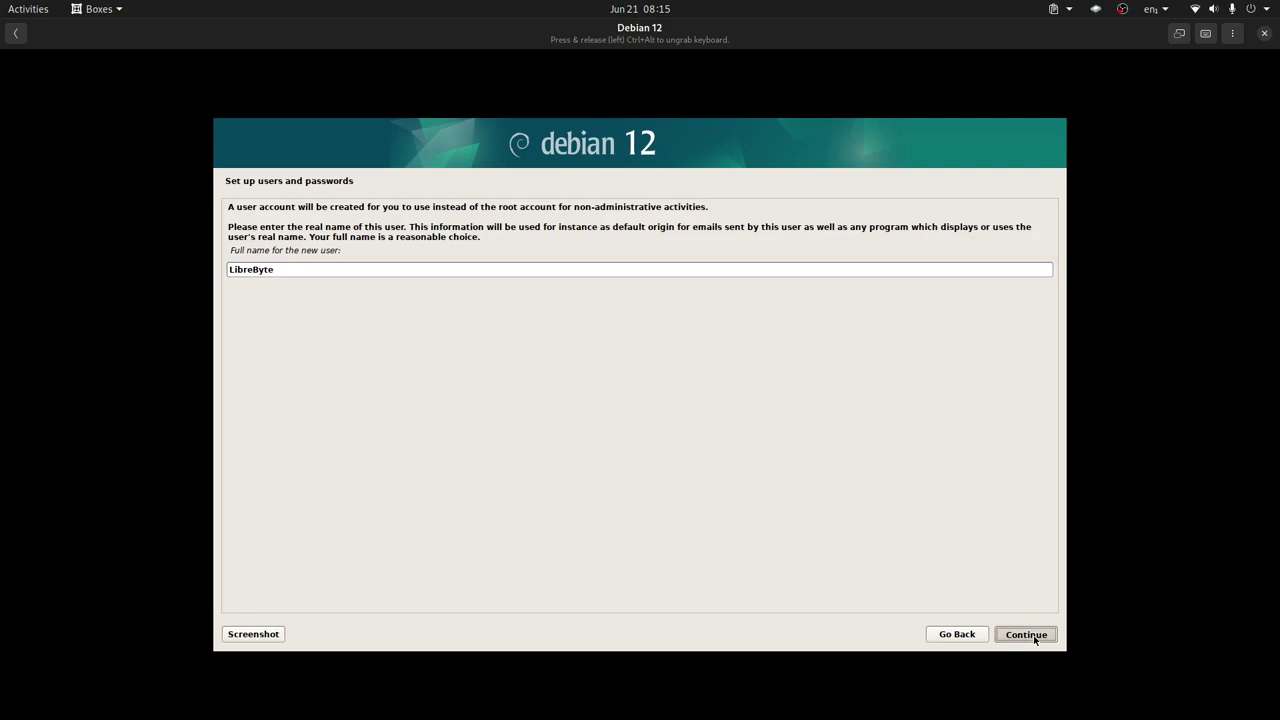
{"action": "left_click", "coordinate": [1030, 645]}
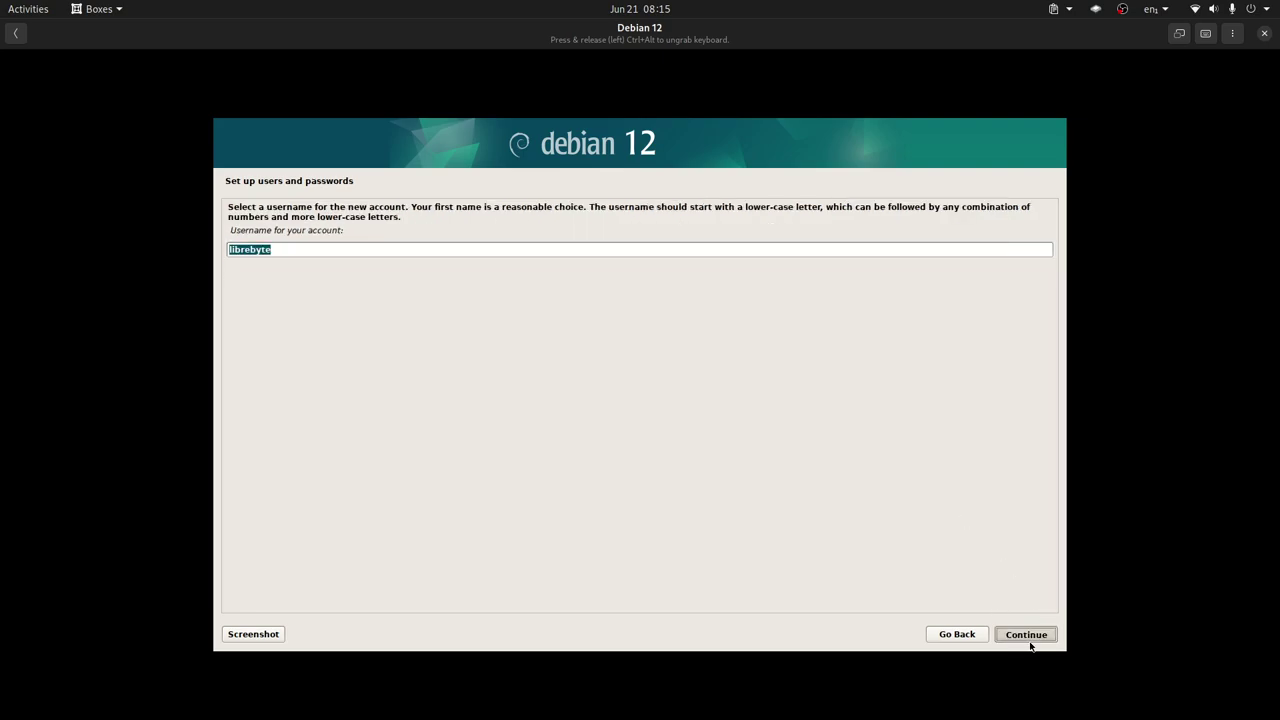
{"action": "type", "text": "123"}
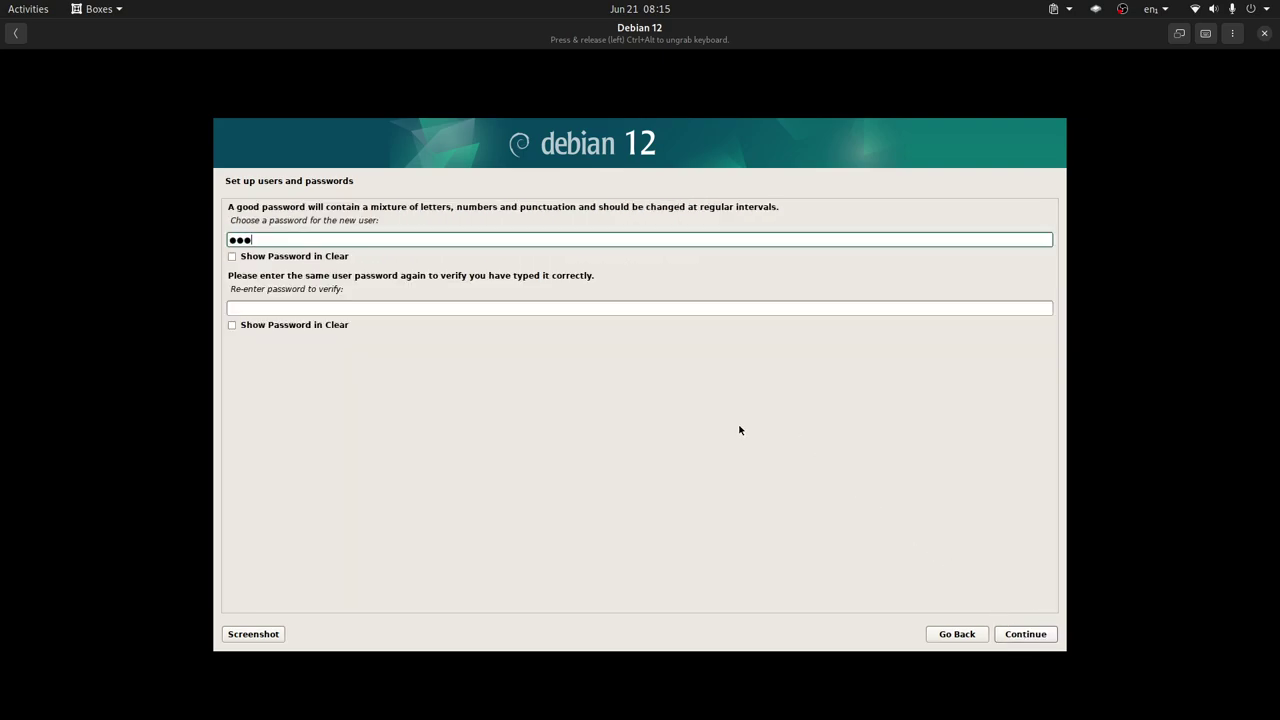
{"action": "left_click", "coordinate": [562, 307]}
{"action": "type", "text": "123"}
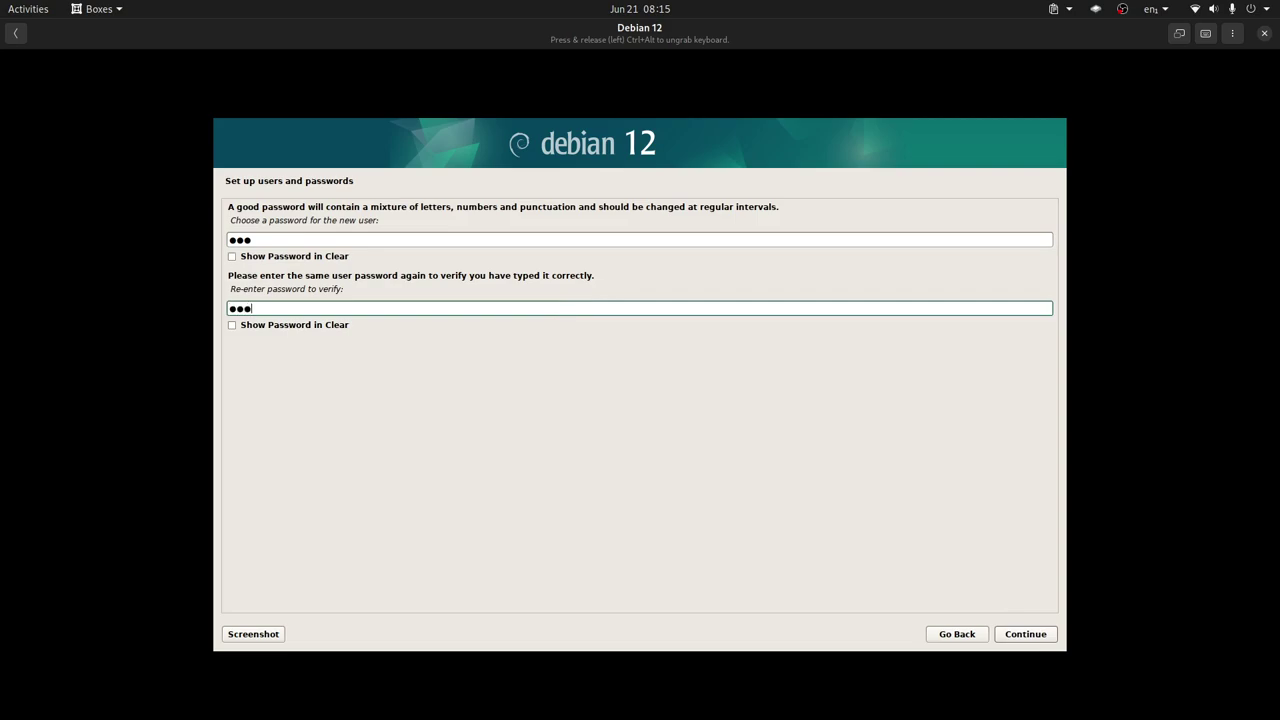
{"action": "left_click", "coordinate": [1036, 636]}
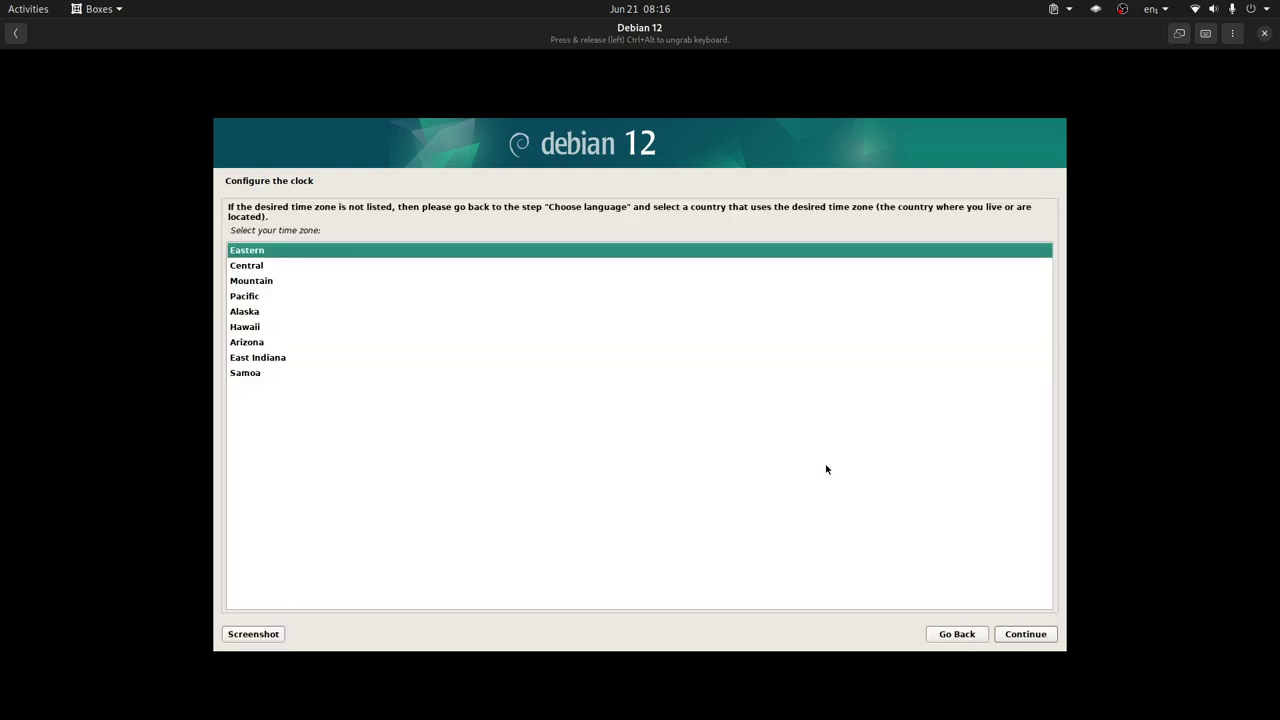
Keep Eastern as the time zone and let the installer detect disks
{"action": "left_click", "coordinate": [1027, 634]}
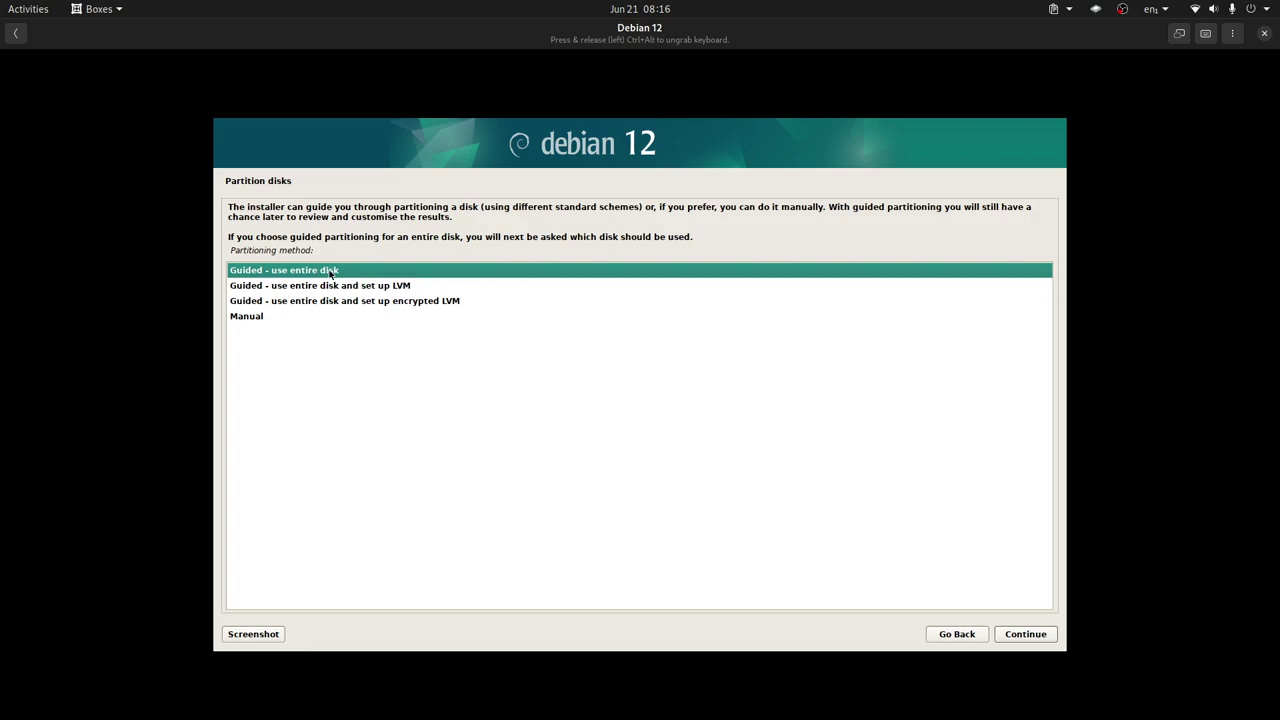
Guided-partition the whole 68.7 GB vda disk with a separate /home partition
{"action": "left_click", "coordinate": [1032, 634]}
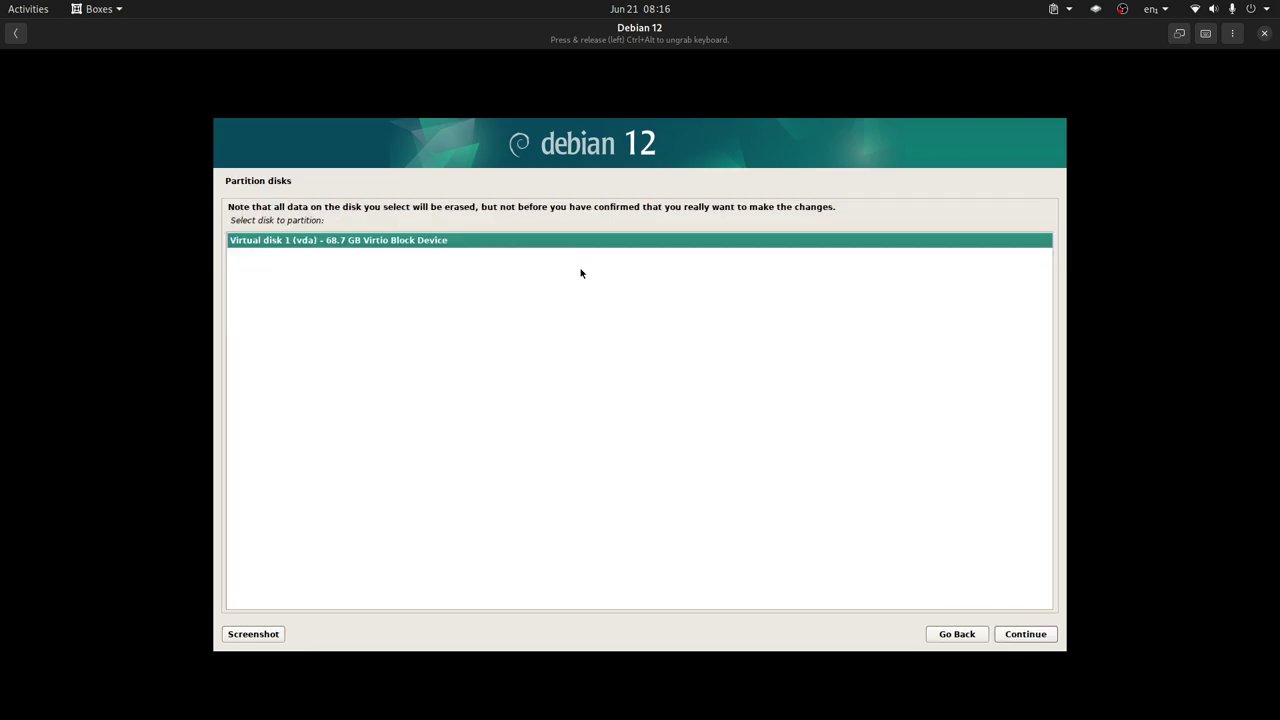
{"action": "left_click", "coordinate": [1038, 638]}
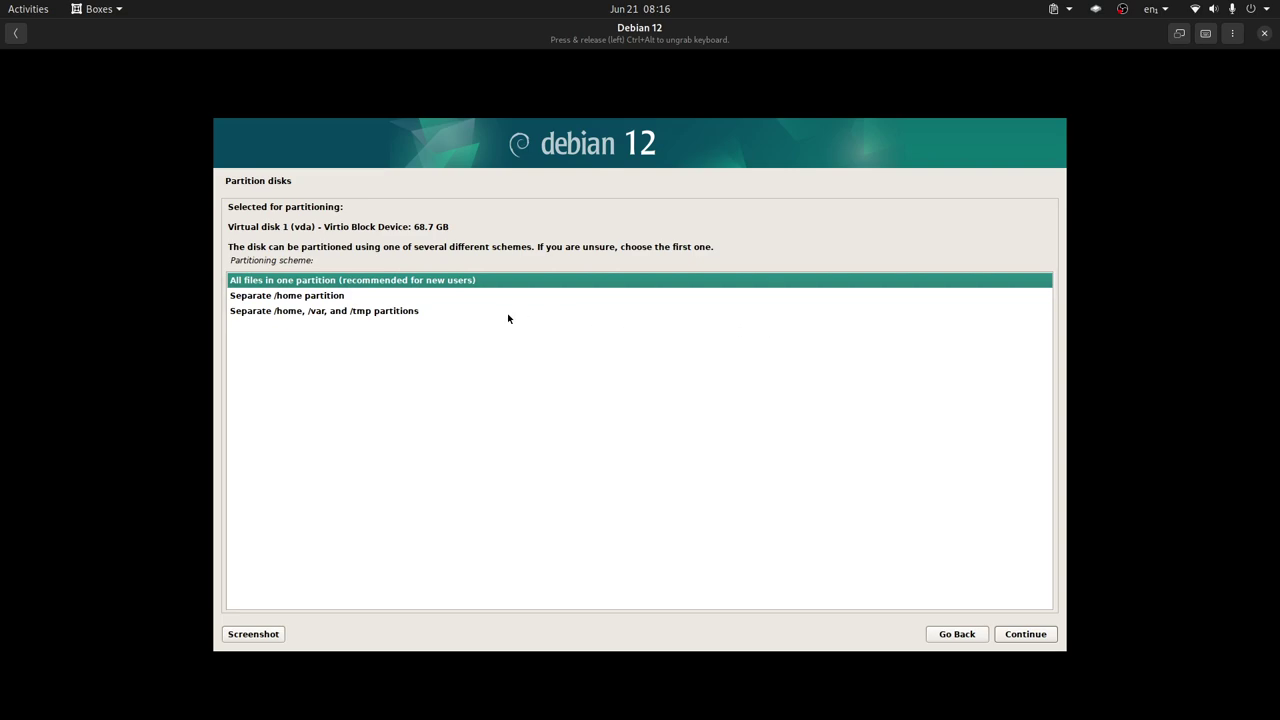
{"action": "left_click", "coordinate": [290, 298]}
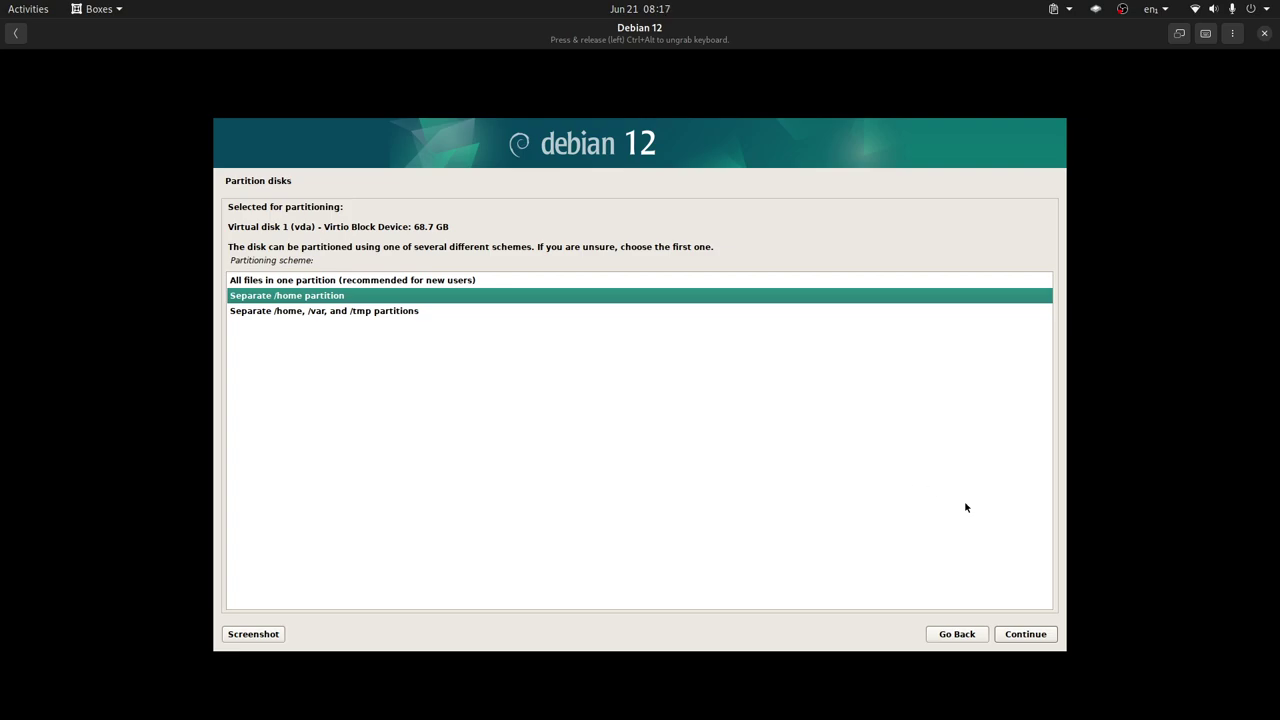
{"action": "left_click", "coordinate": [1039, 637]}
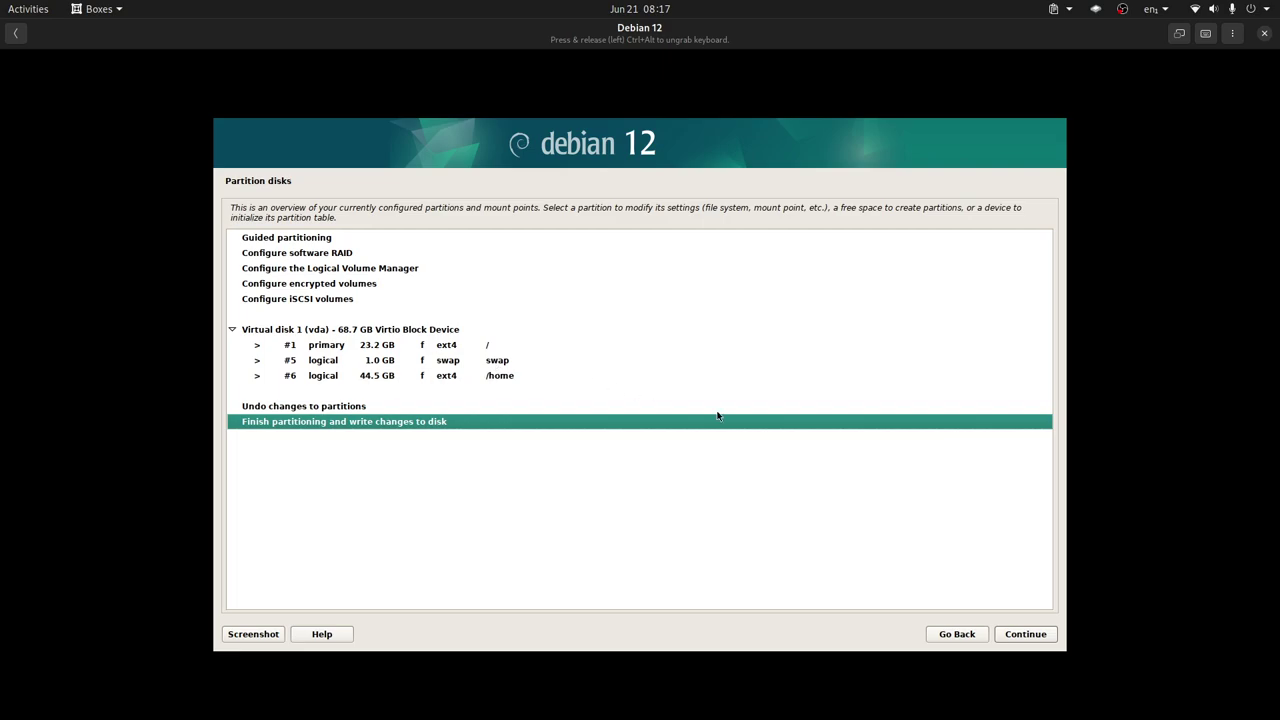
{"action": "left_click", "coordinate": [1036, 638]}
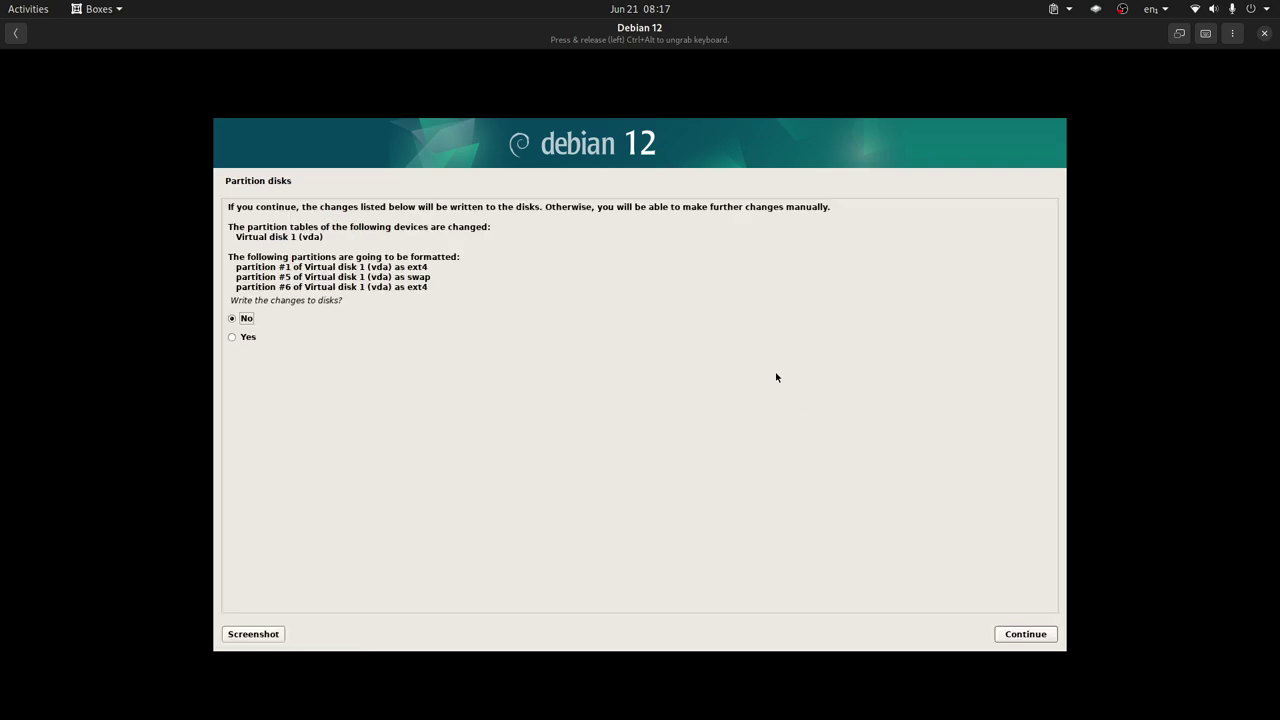
Approve writing the partition changes and let the base system install
{"action": "left_click", "coordinate": [263, 338]}
{"action": "left_click", "coordinate": [1026, 633]}
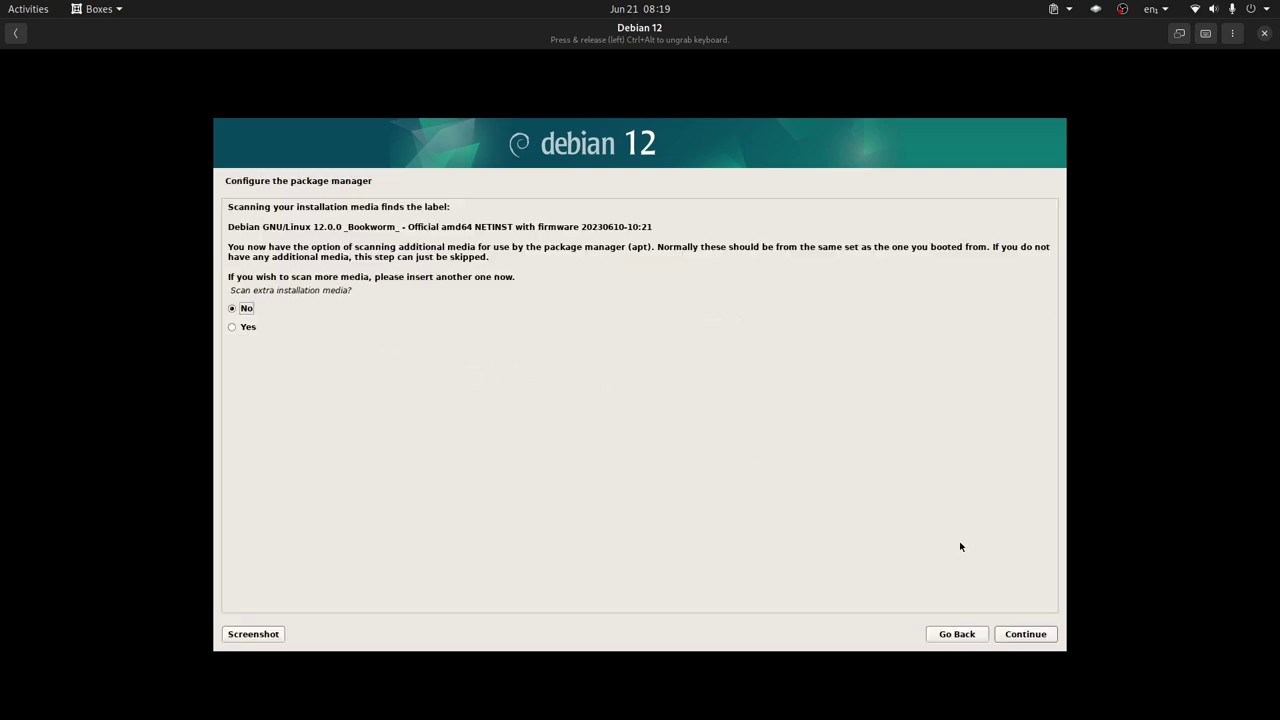
Skip extra media and use the United States deb.debian.org mirror with no HTTP proxy
{"action": "left_click", "coordinate": [1035, 637]}
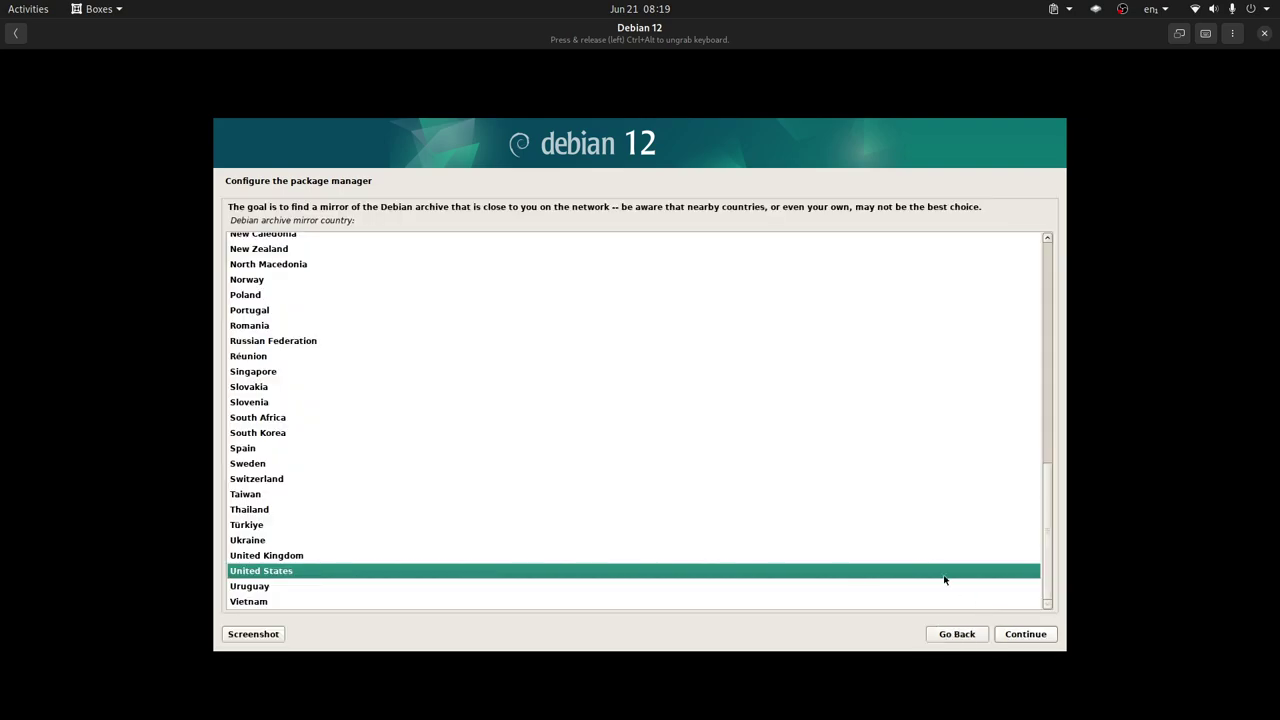
{"action": "left_click", "coordinate": [1038, 638]}
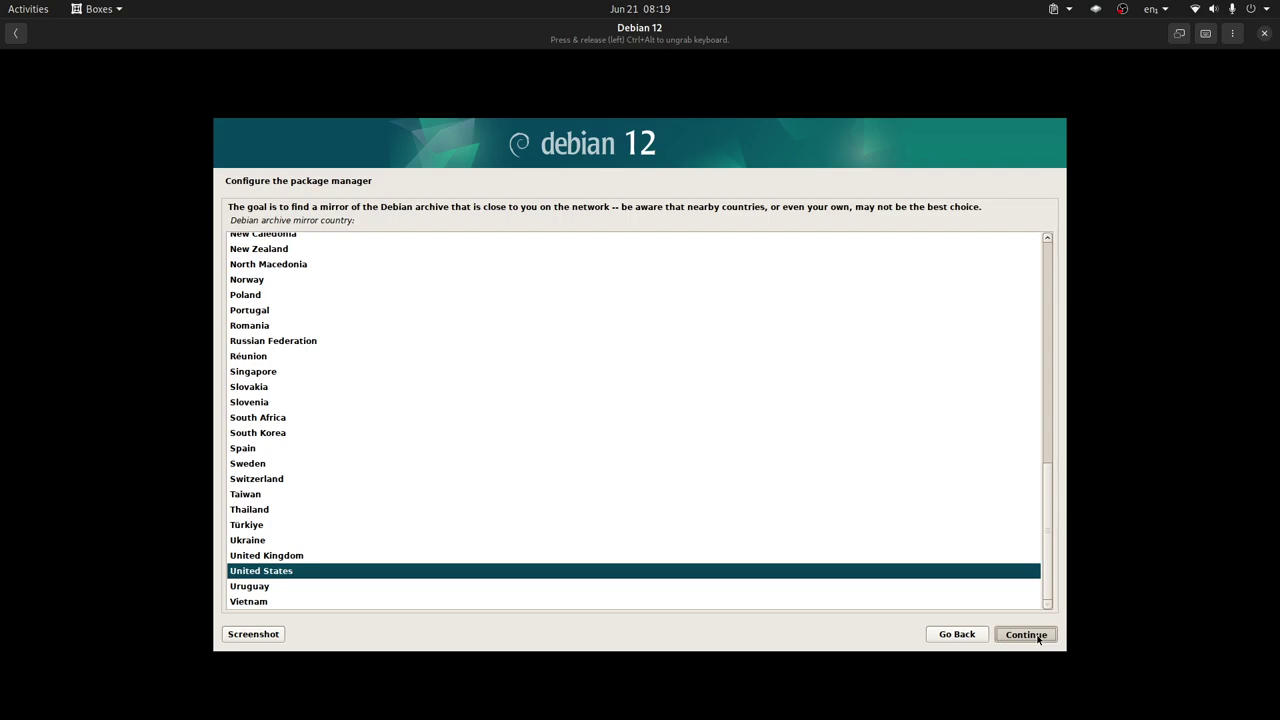
{"action": "left_click", "coordinate": [1038, 638]}
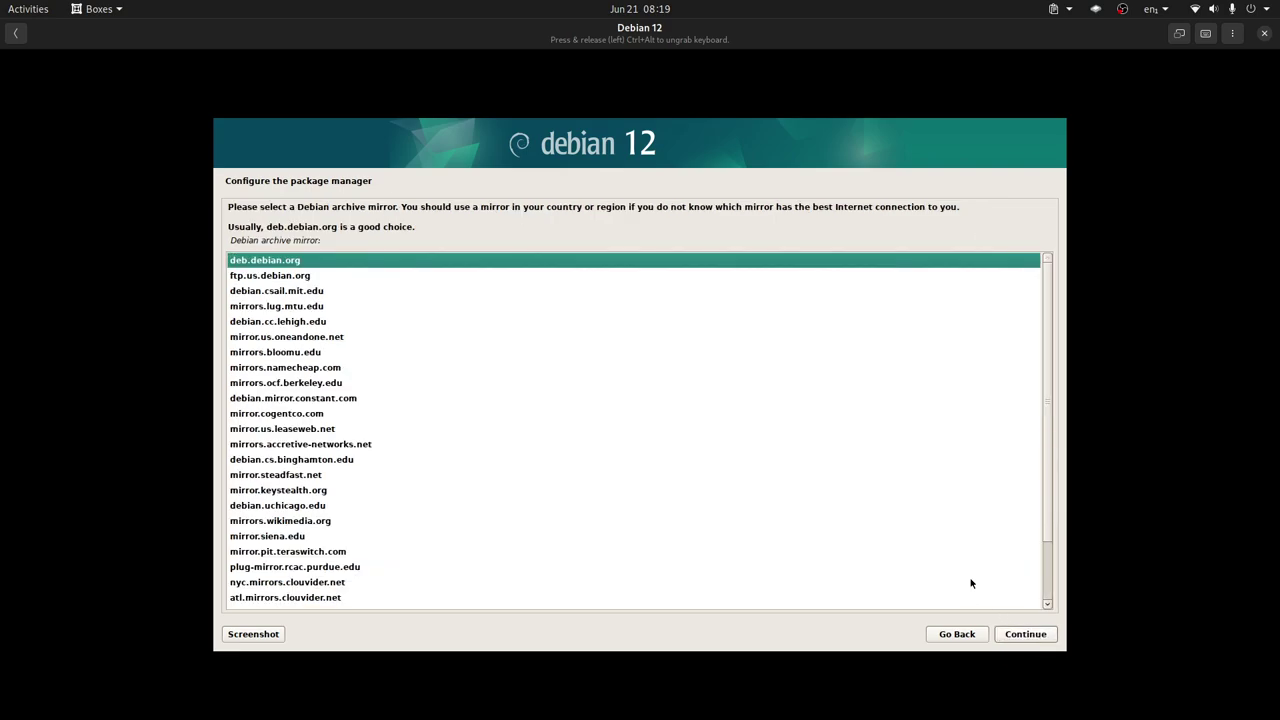
{"action": "left_click", "coordinate": [1021, 640]}
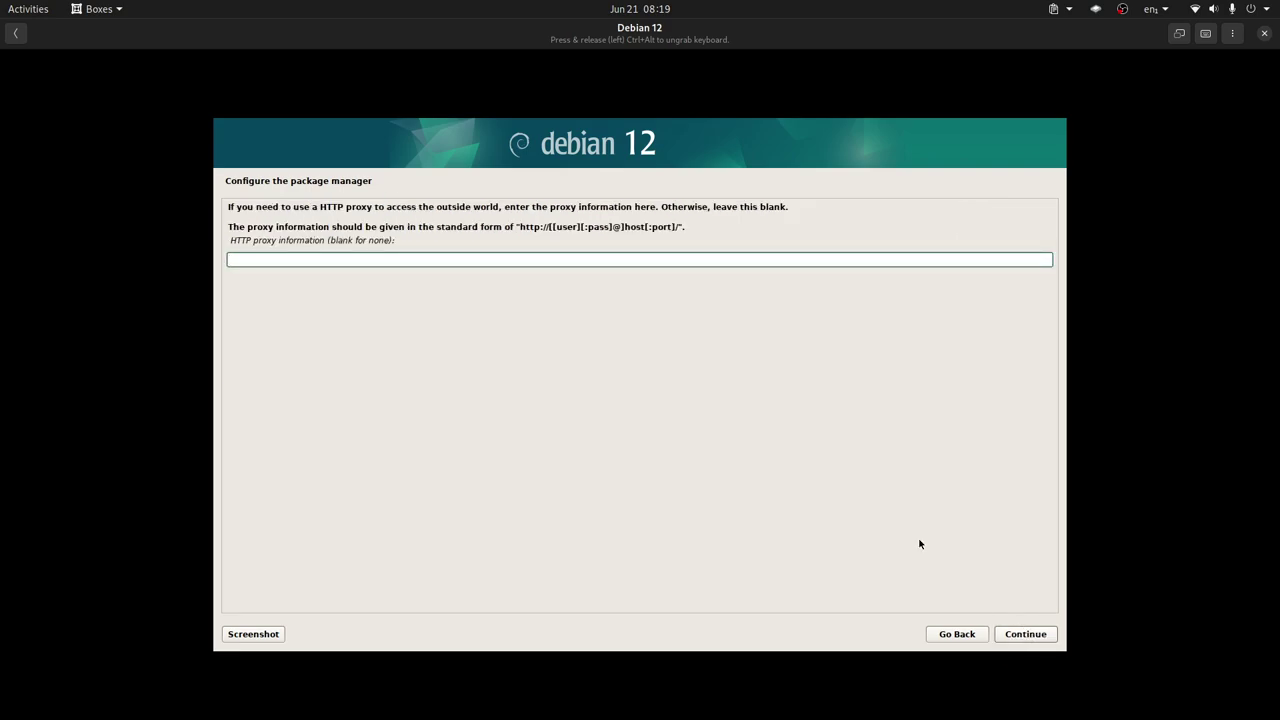
{"action": "left_click", "coordinate": [1023, 640]}
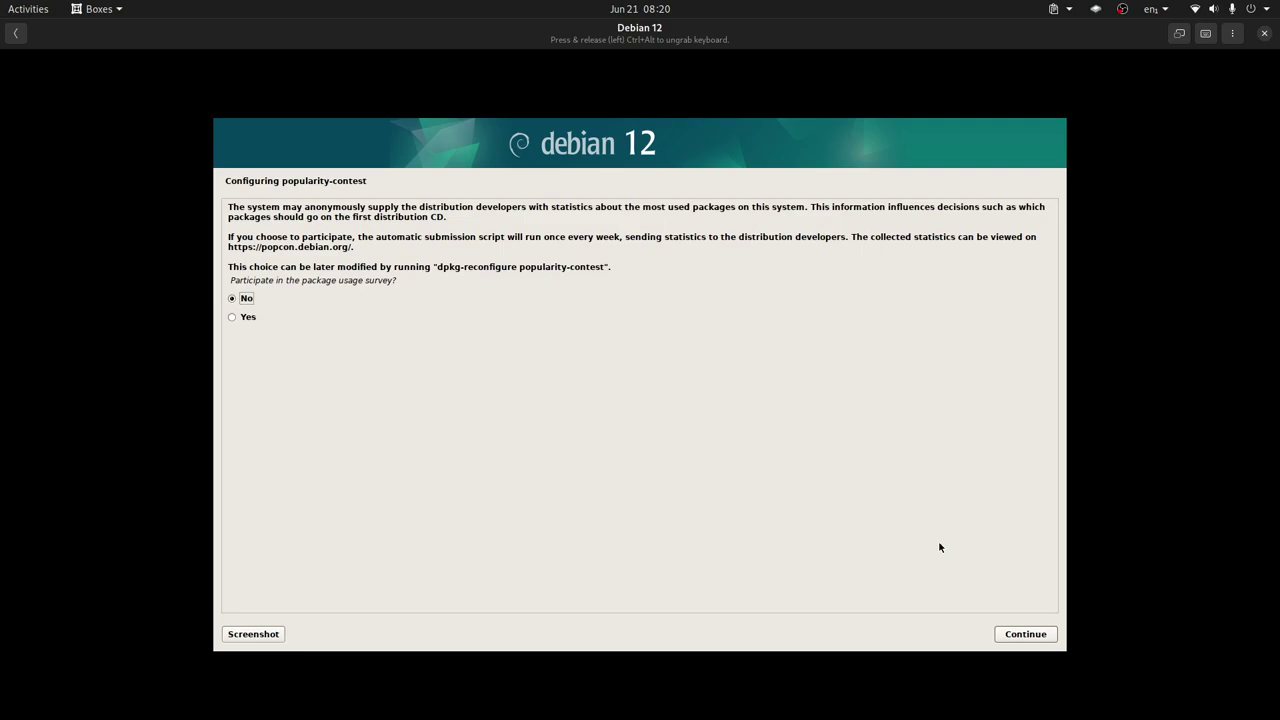
Answer No to the popularity-contest package survey and continue
{"action": "left_click", "coordinate": [1024, 634]}
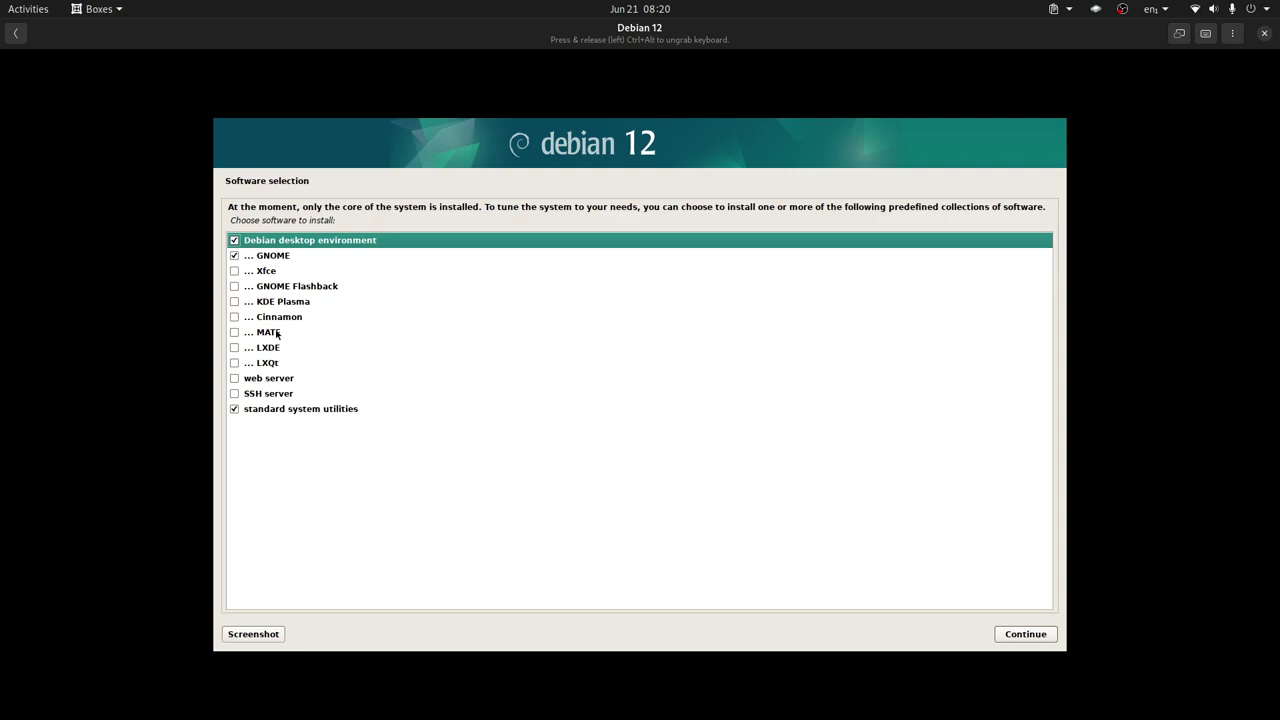
Deselect Debian desktop environment and GNOME, select KDE Plasma, and continue the software installation
{"action": "left_click", "coordinate": [234, 241]}
{"action": "left_click", "coordinate": [235, 256]}
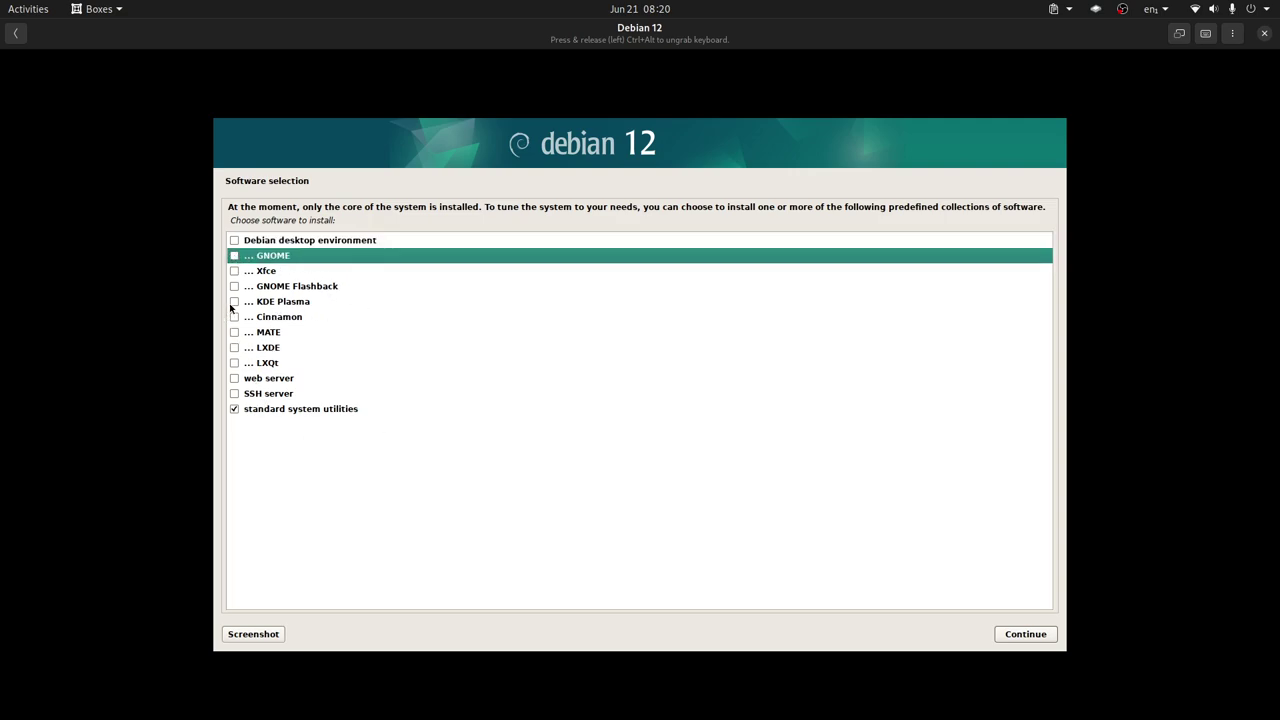
{"action": "left_click", "coordinate": [234, 302]}
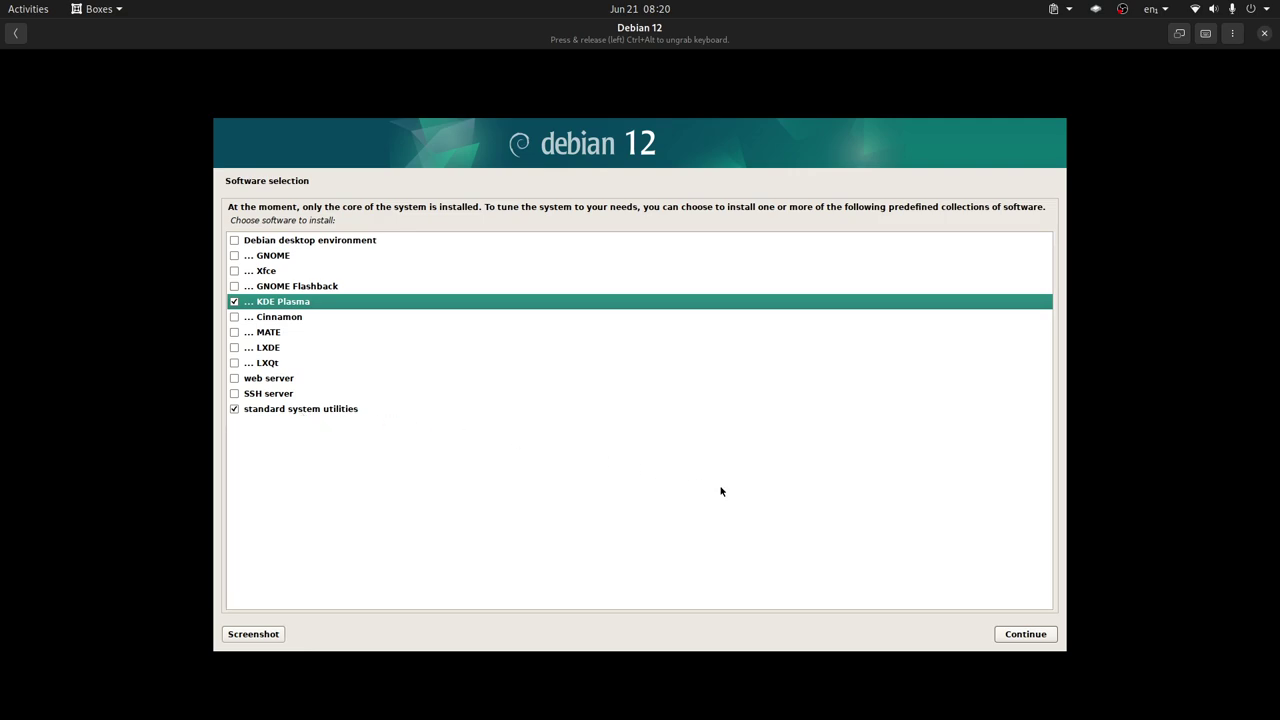
{"action": "left_click", "coordinate": [1023, 636]}
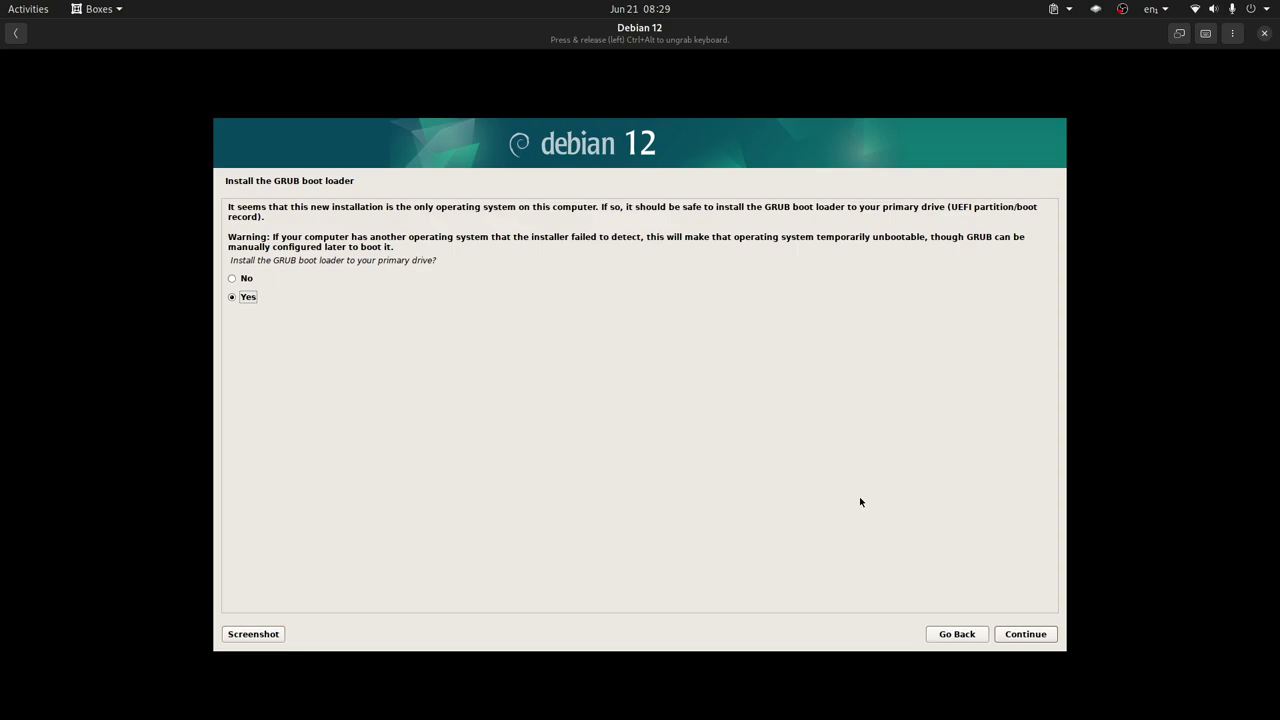
Approve installing GRUB on the primary drive and install it onto /dev/vda
{"action": "left_click", "coordinate": [1030, 637]}
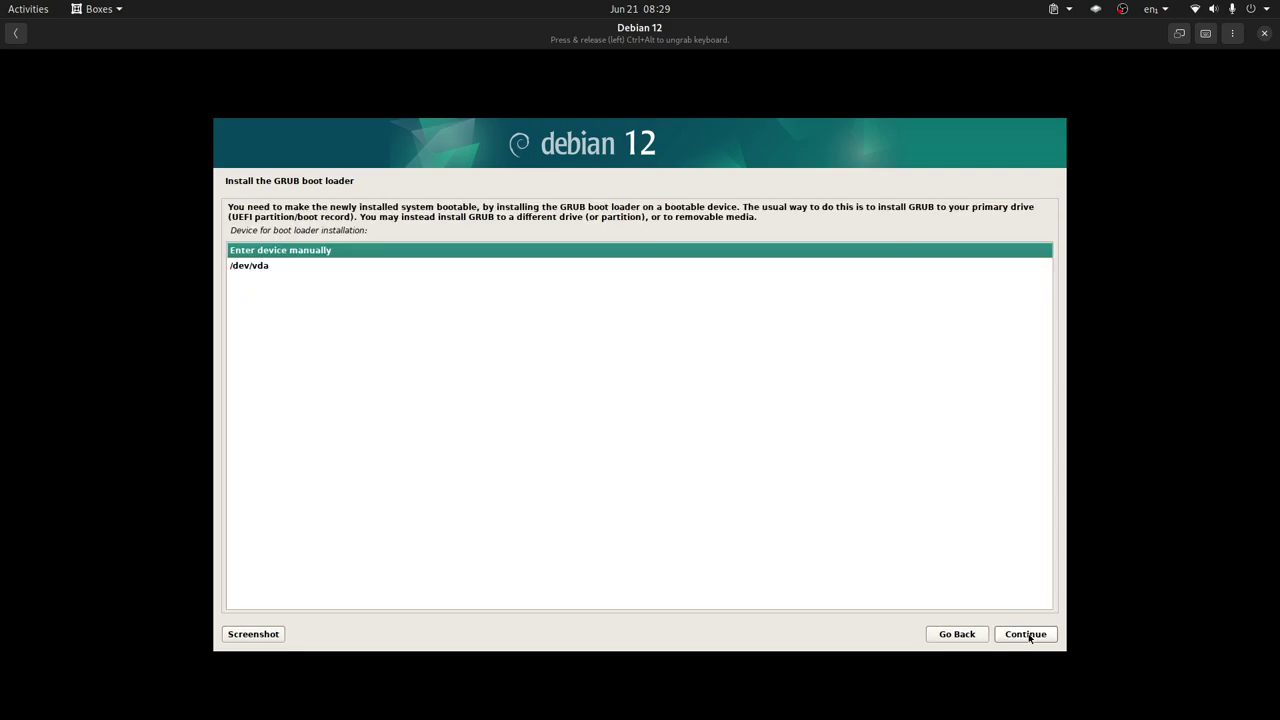
{"action": "left_click", "coordinate": [302, 268]}
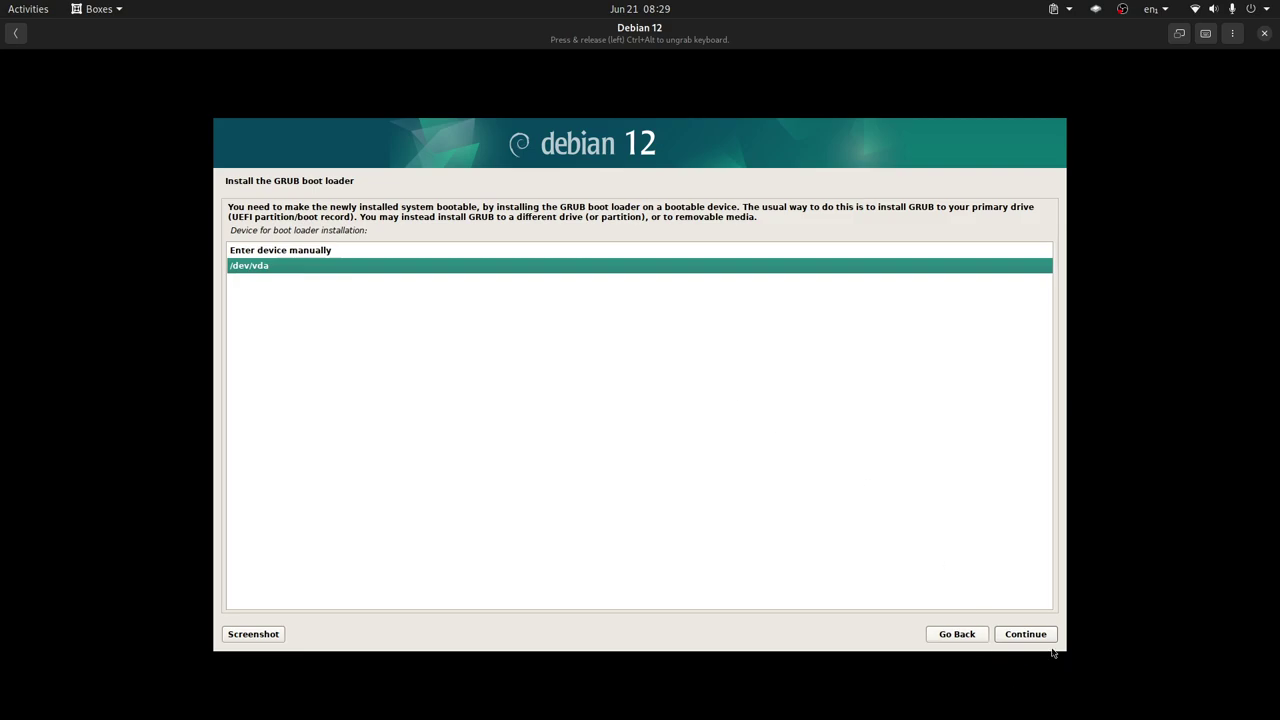
{"action": "left_click", "coordinate": [1024, 636]}
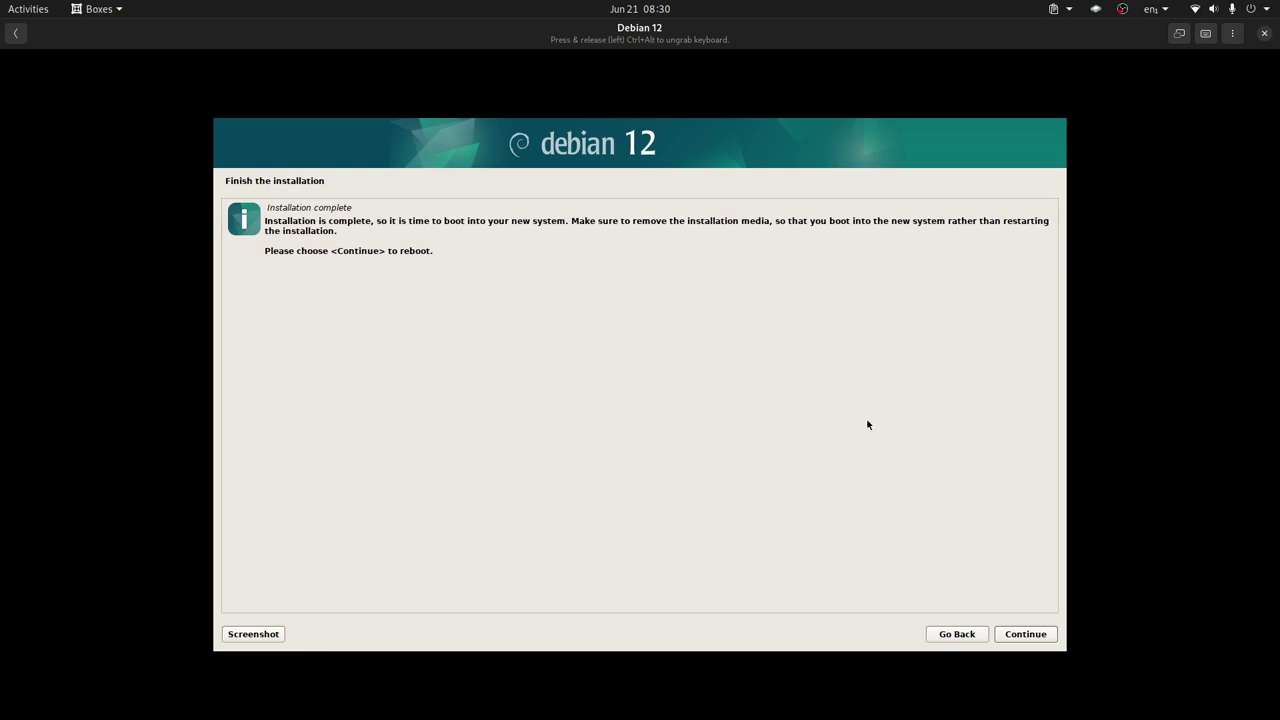
Reboot the VM, reopen the Debian 12 box, and boot the Debian GNU/Linux GRUB entry
{"action": "left_click", "coordinate": [1024, 638]}
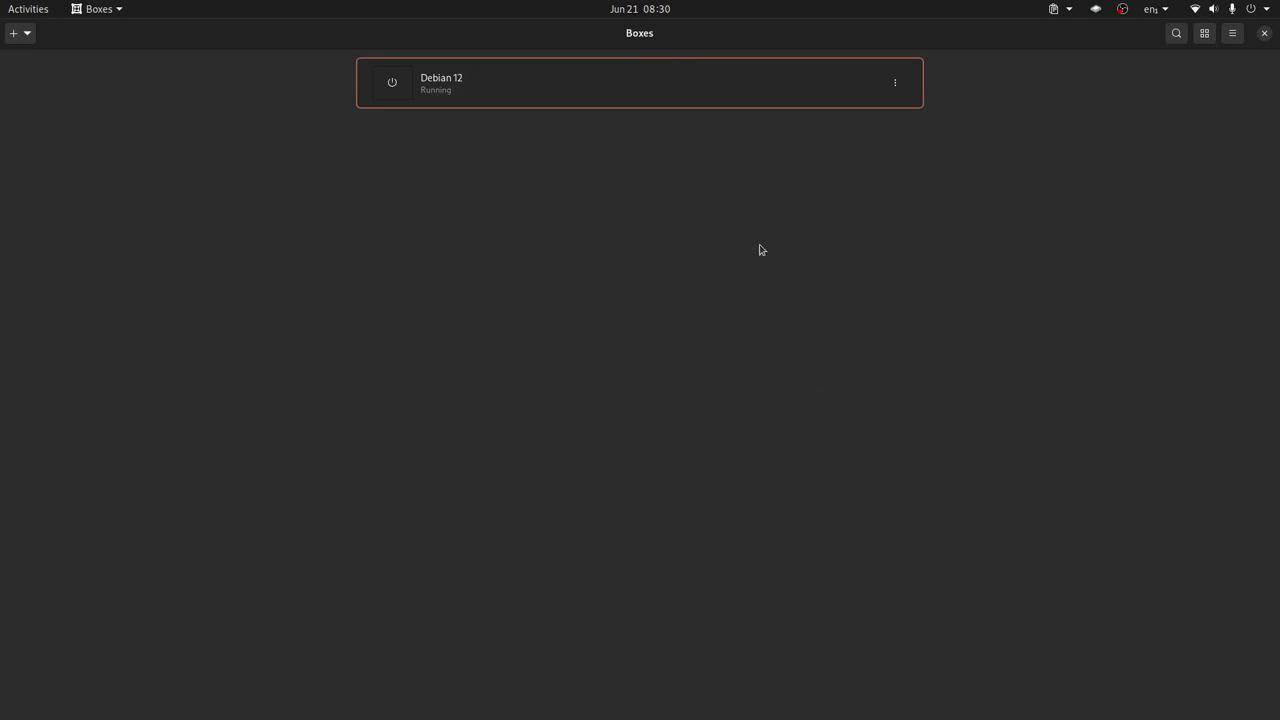
{"action": "left_click", "coordinate": [607, 87]}
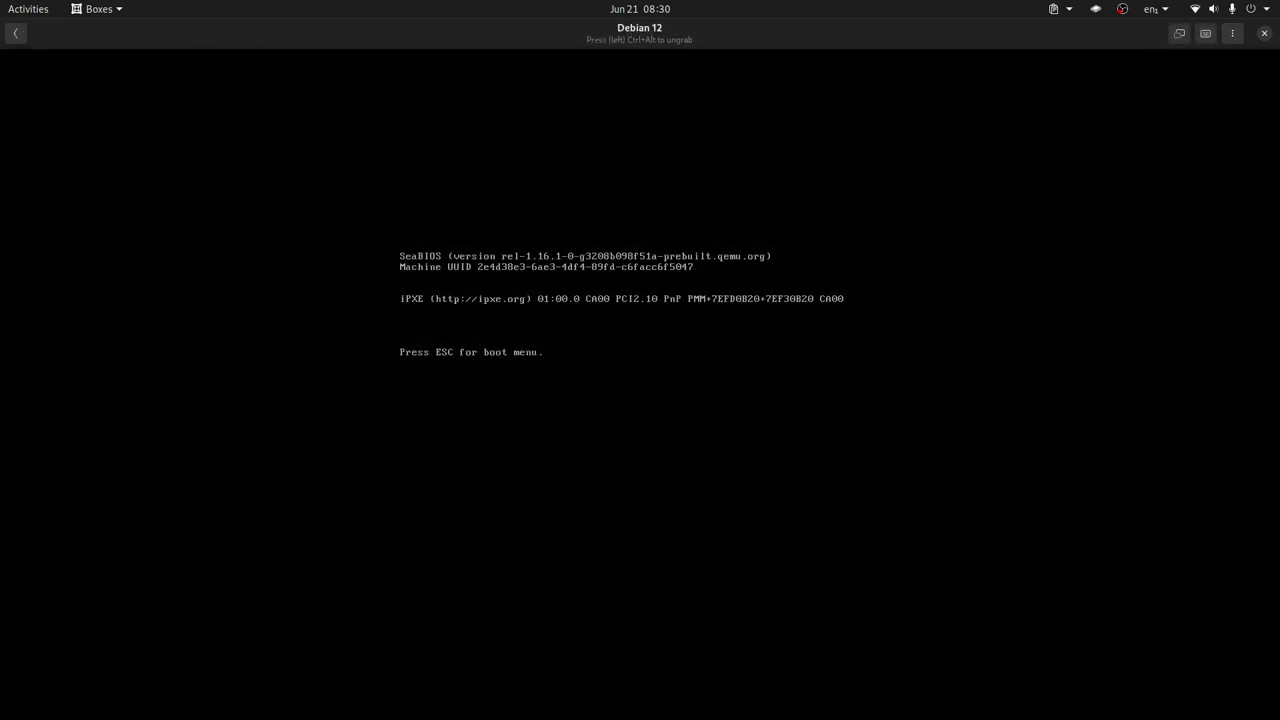
{"action": "key", "text": "Down"}
{"action": "key", "text": "Up"}
{"action": "key", "text": "Down"}
{"action": "key", "text": "Up"}
{"action": "key", "text": "Down"}
{"action": "key", "text": "Up"}
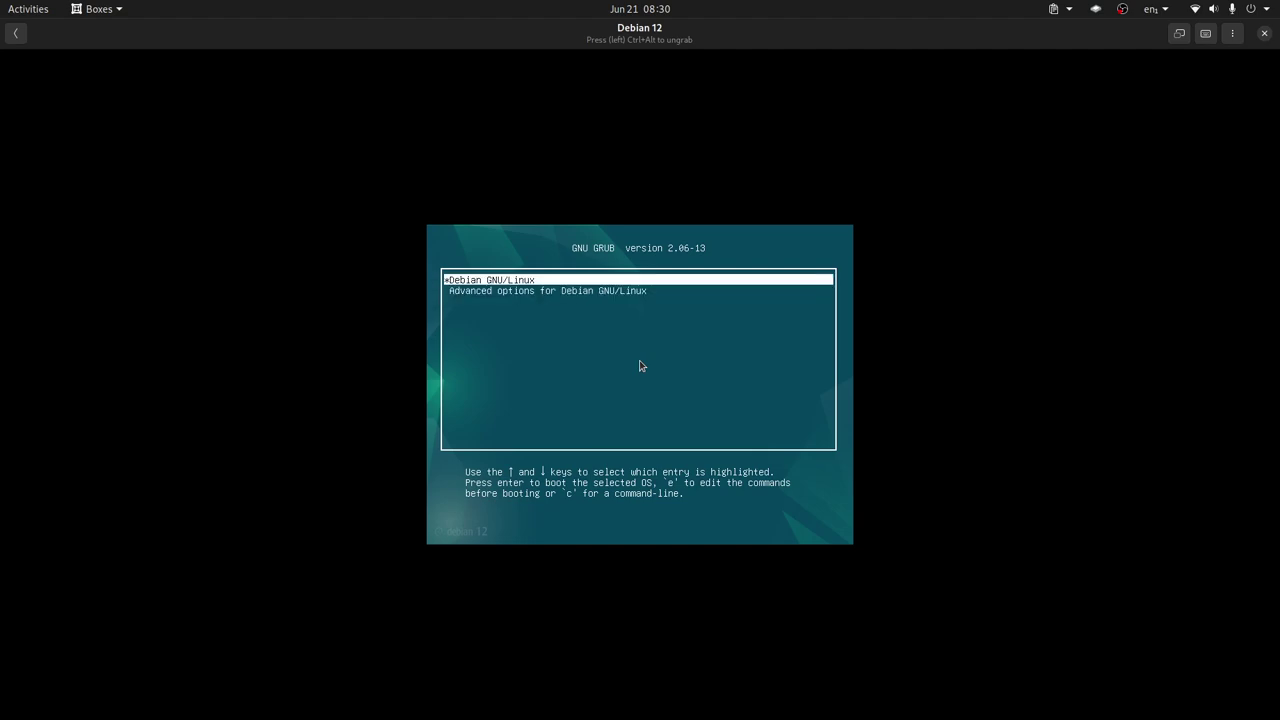
{"action": "key", "text": "Down"}
{"action": "key", "text": "Up"}
{"action": "key", "text": "Down"}
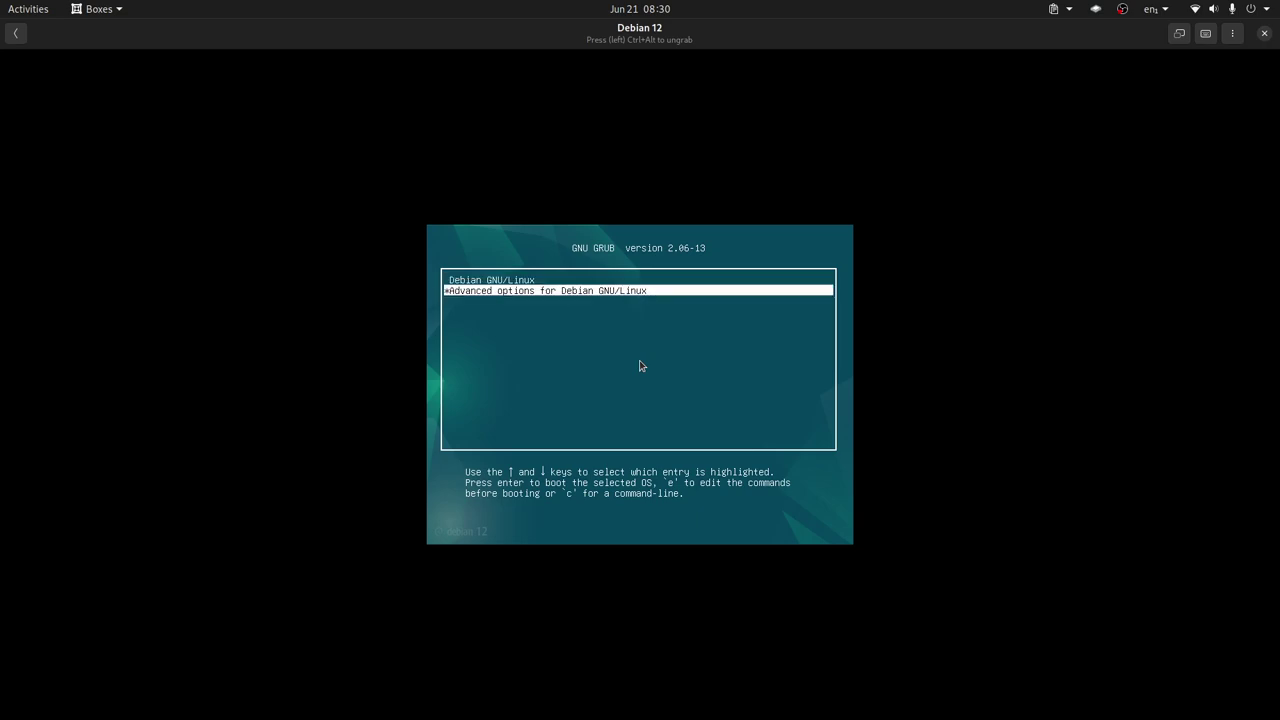
{"action": "key", "text": "Up"}
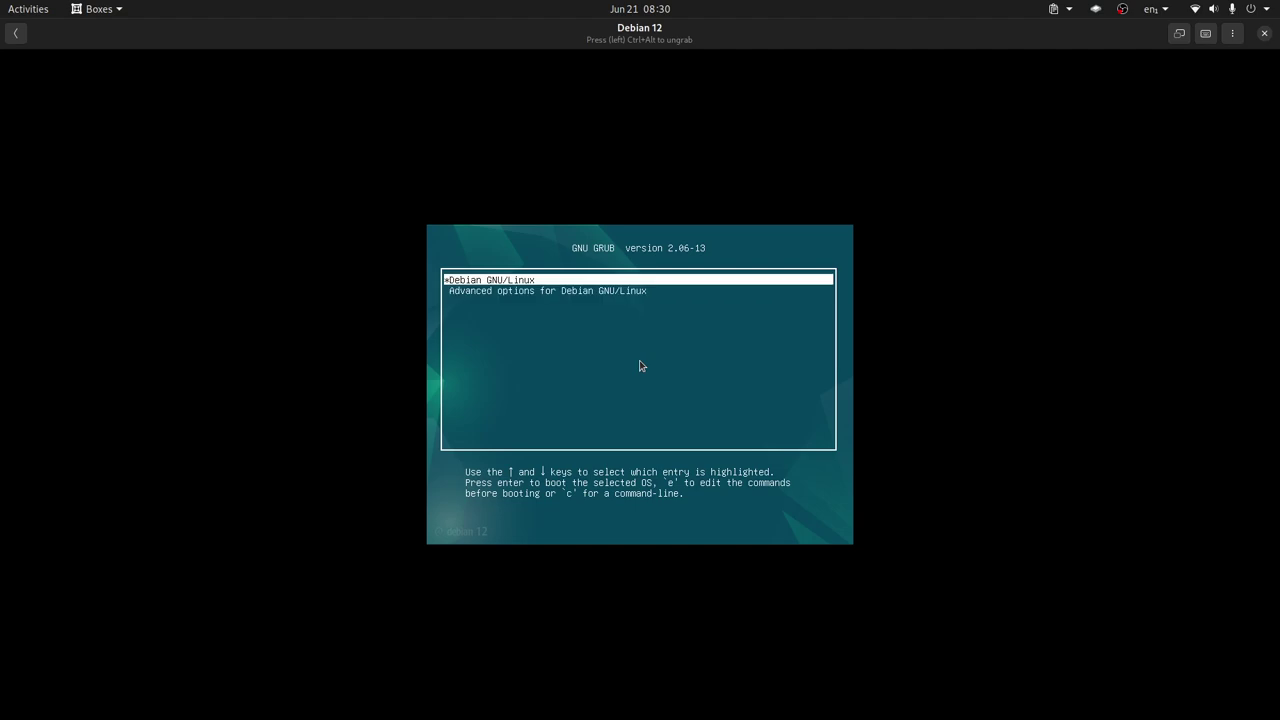
{"action": "key", "text": "Return"}
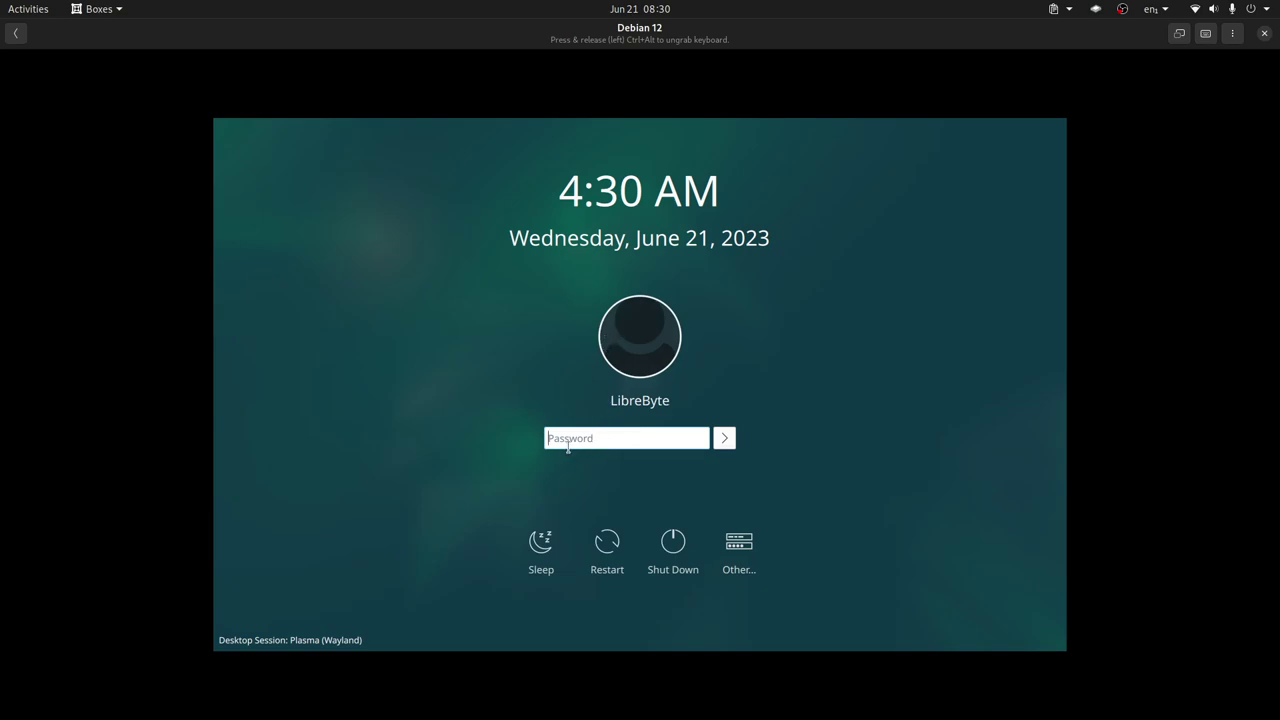
Enter the user's password at the Plasma login screen to start the session
{"action": "type", "text": "••••"}
{"action": "key", "text": "Return"}
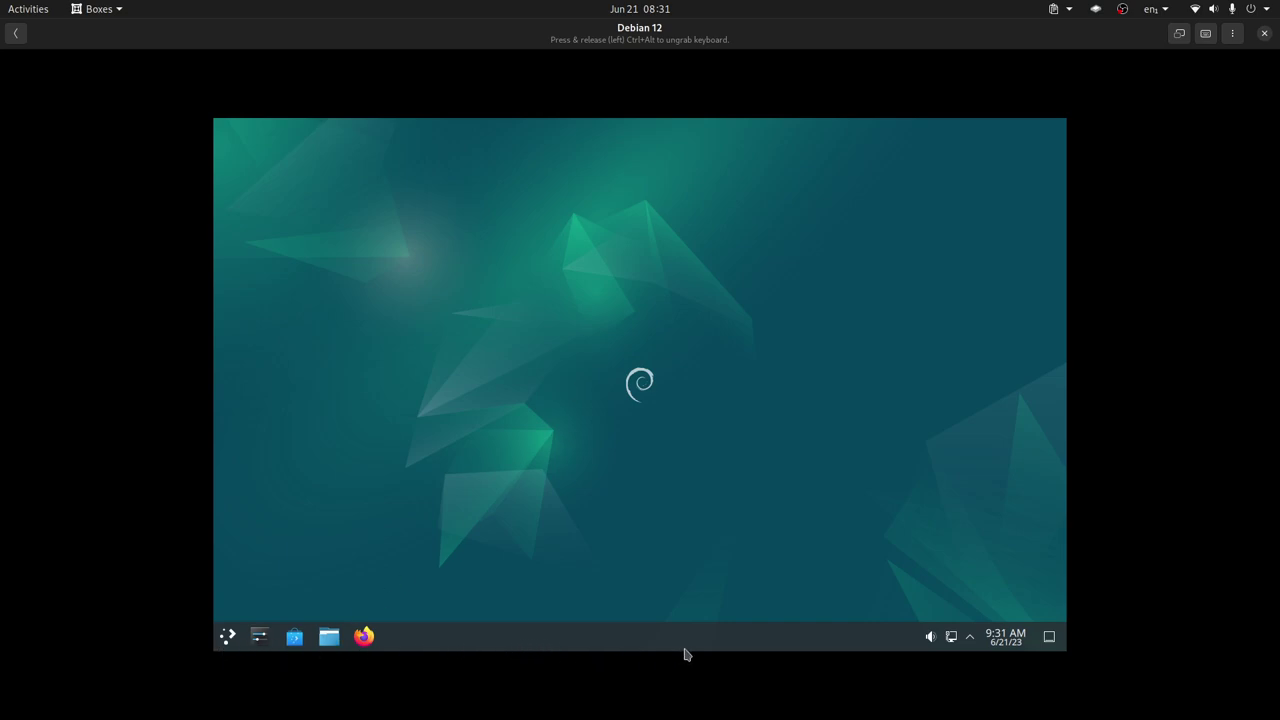
Launch System Settings and search 'display' to reach the Display Configuration page
{"action": "left_click", "coordinate": [228, 641]}
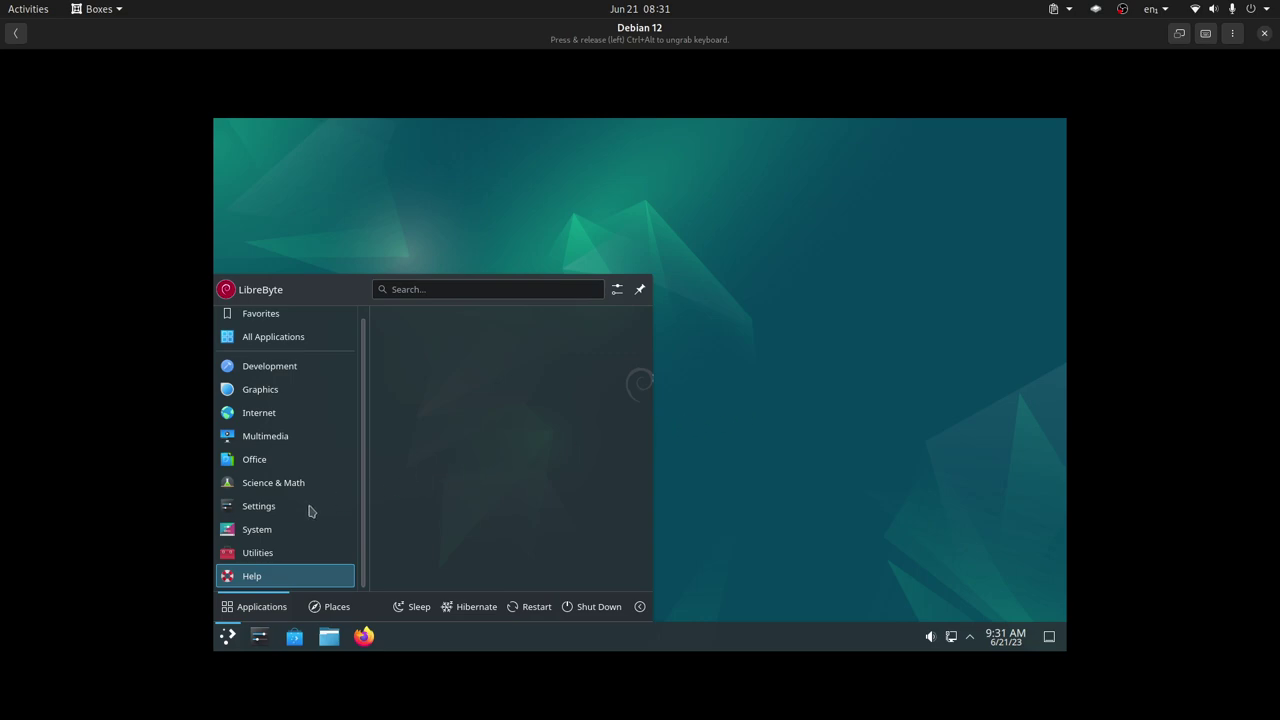
{"action": "mouse_move", "coordinate": [258, 510]}
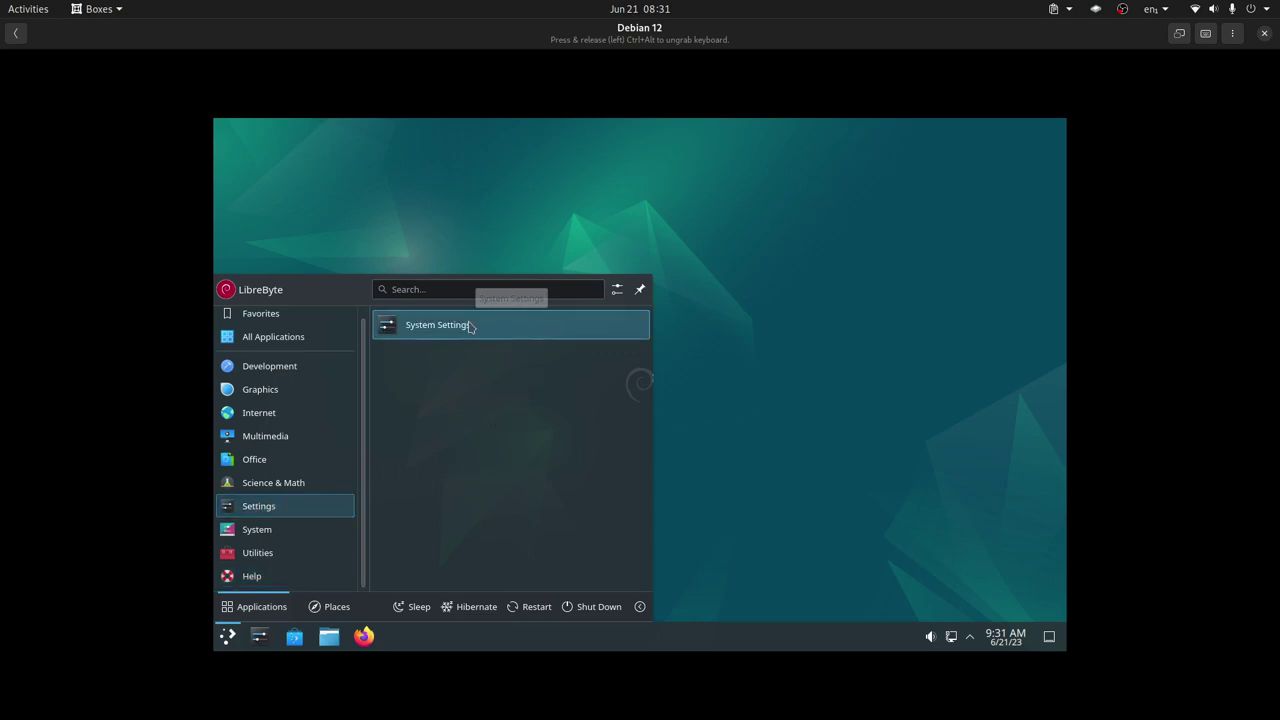
{"action": "left_click", "coordinate": [556, 327]}
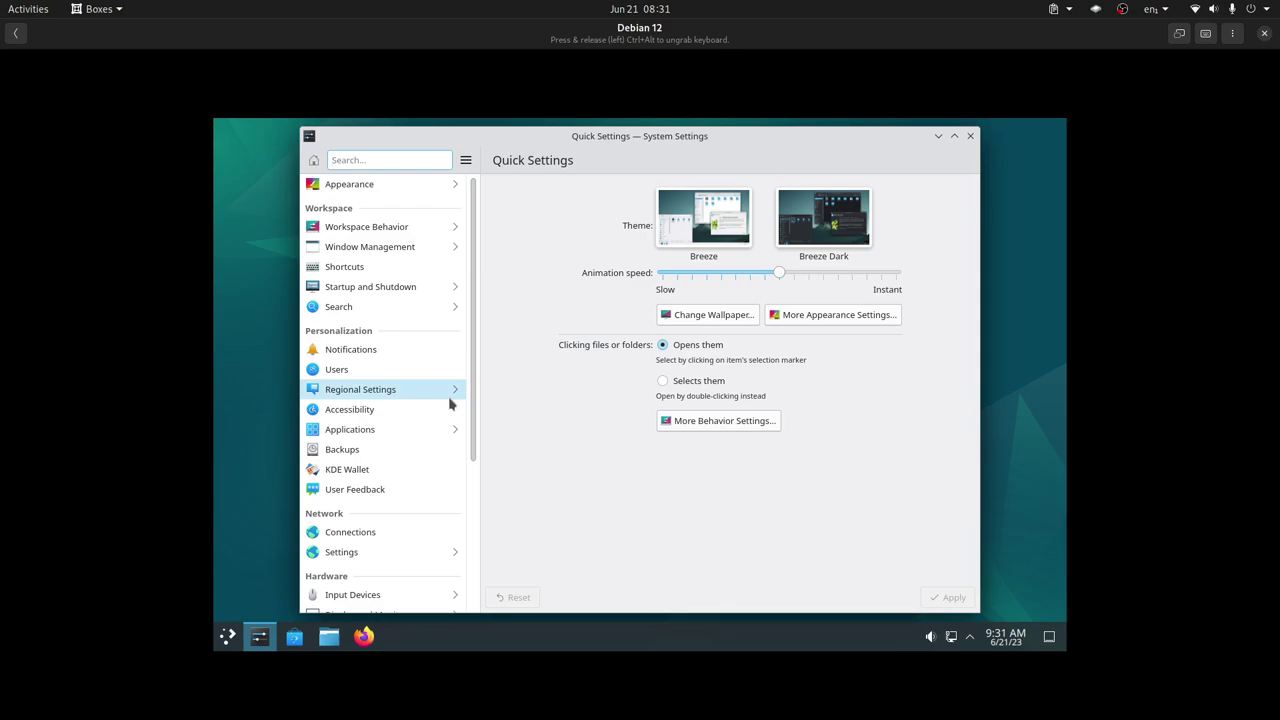
{"action": "type", "text": "display"}
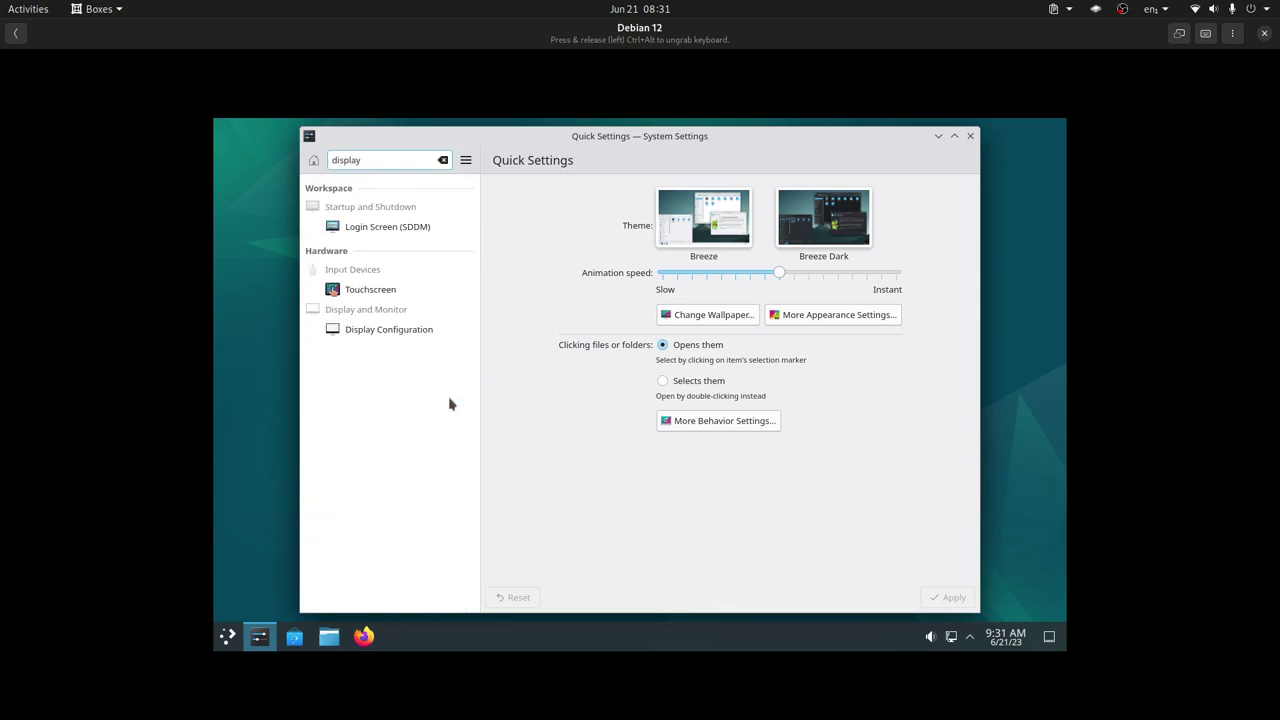
{"action": "left_click", "coordinate": [428, 329]}
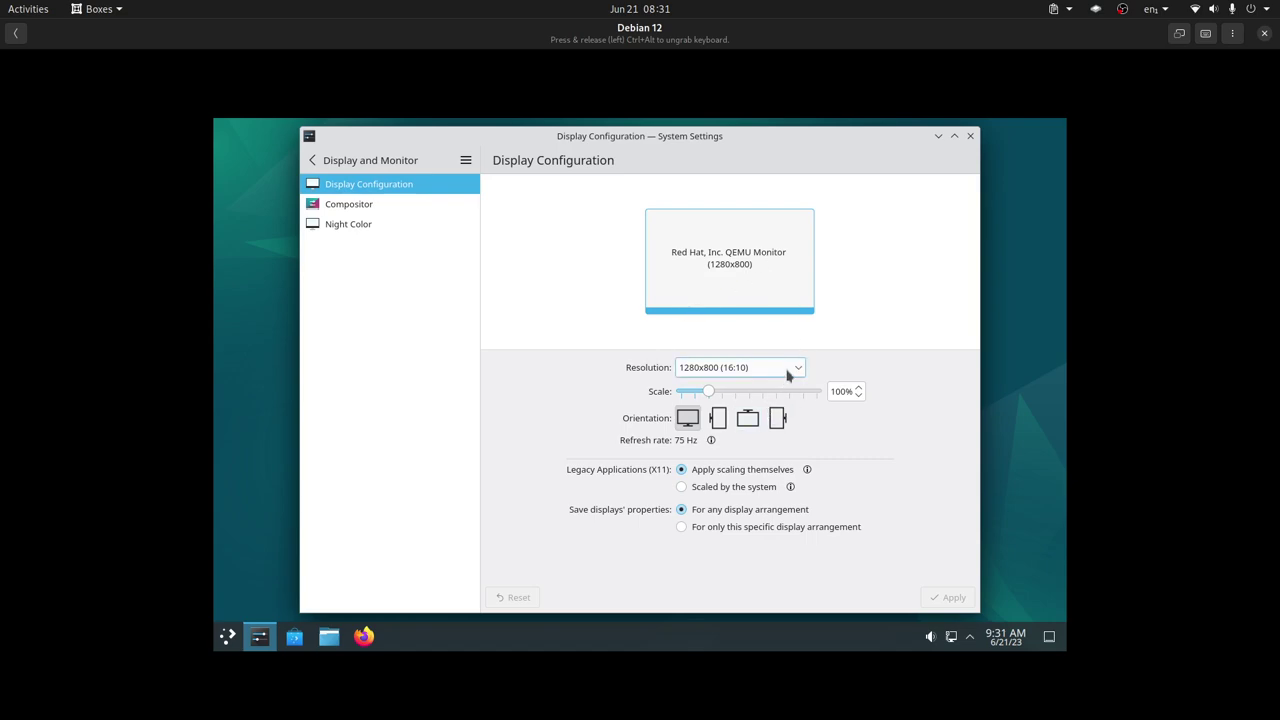
Set the resolution to 1920x1080 at 60 Hz, apply, and keep the new configuration
{"action": "left_click", "coordinate": [788, 374]}
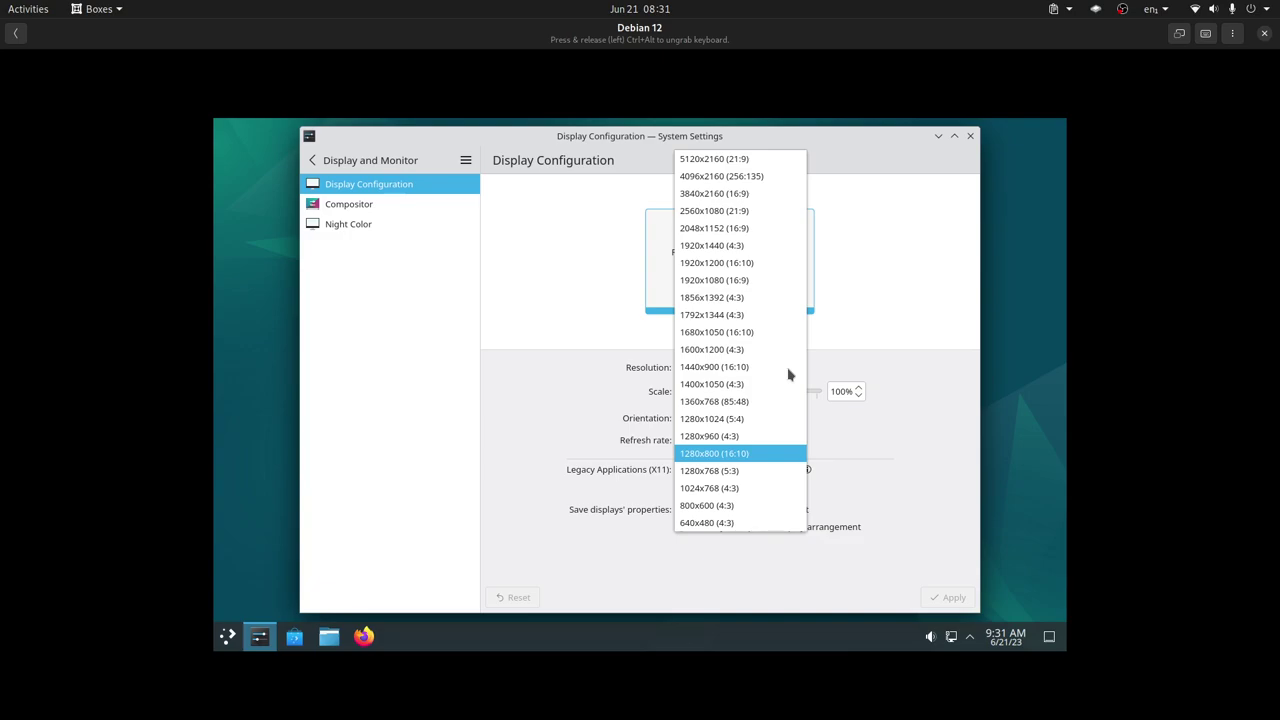
{"action": "left_click", "coordinate": [770, 280]}
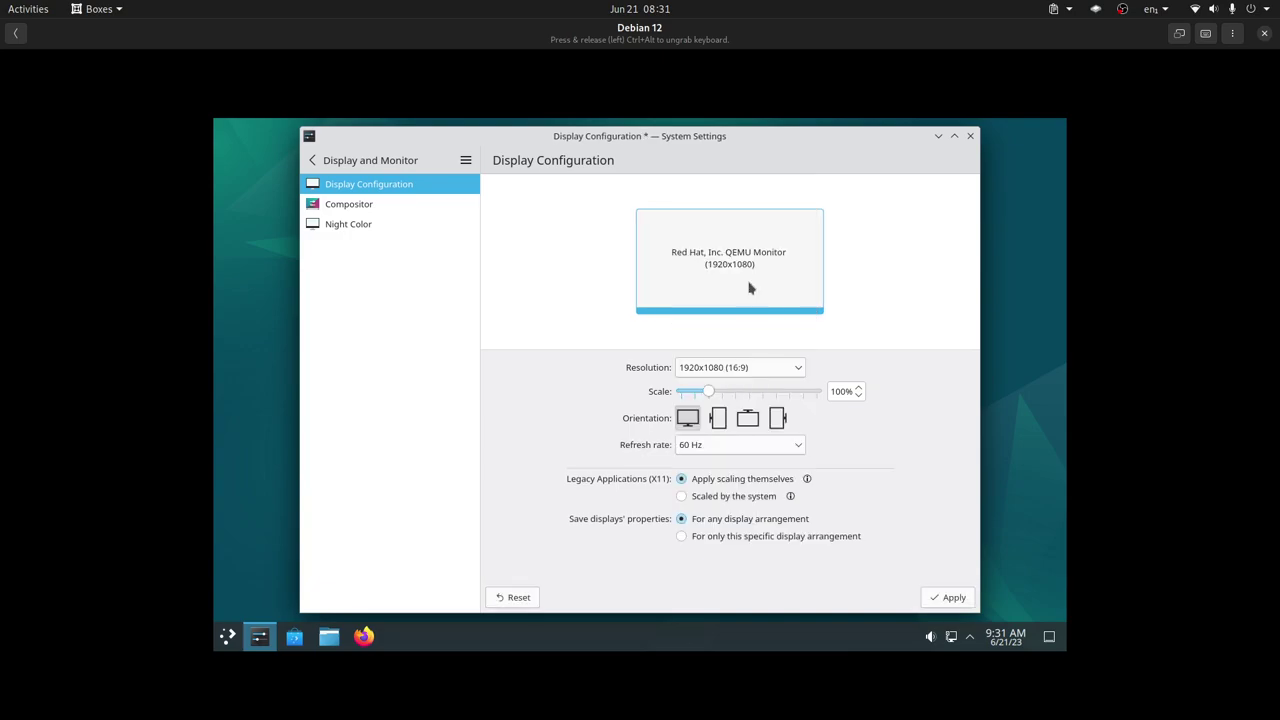
{"action": "left_click", "coordinate": [766, 446]}
{"action": "left_click", "coordinate": [766, 446]}
{"action": "left_click", "coordinate": [946, 598]}
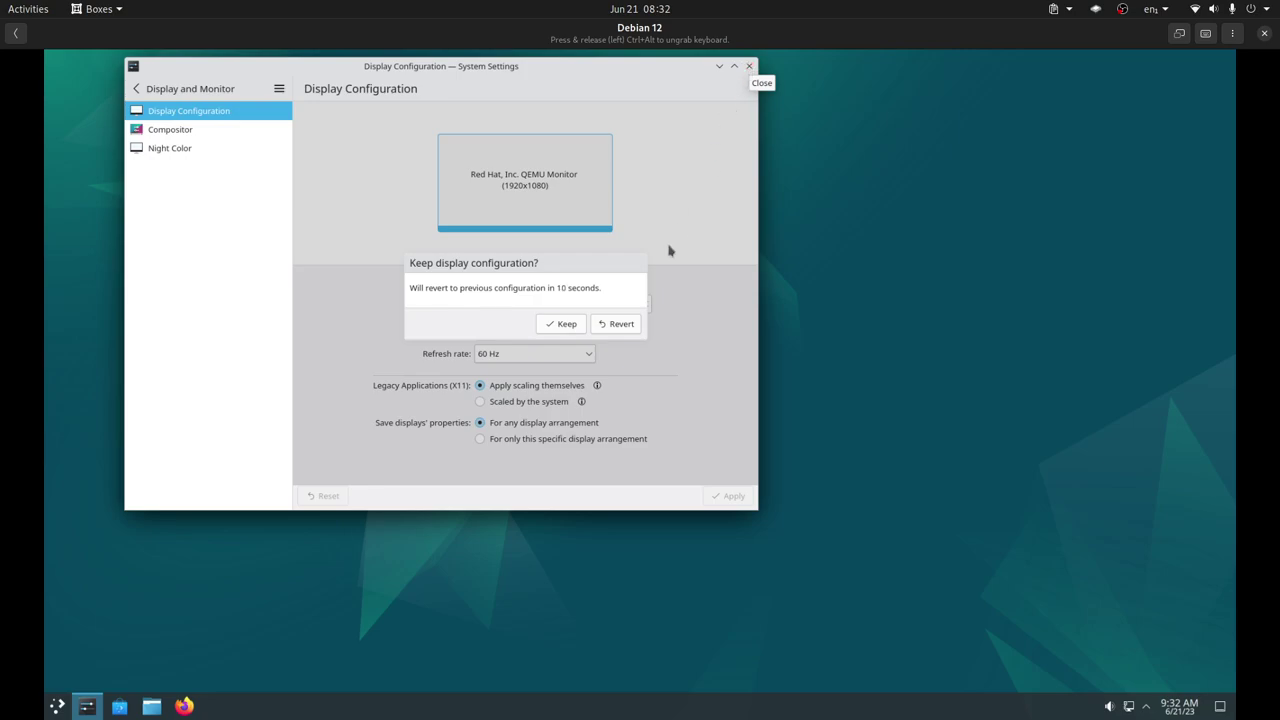
{"action": "left_click", "coordinate": [565, 324]}
Close display settings, make Boxes fullscreen, and launch Discover maximized from the taskbar
{"action": "left_click", "coordinate": [749, 66]}
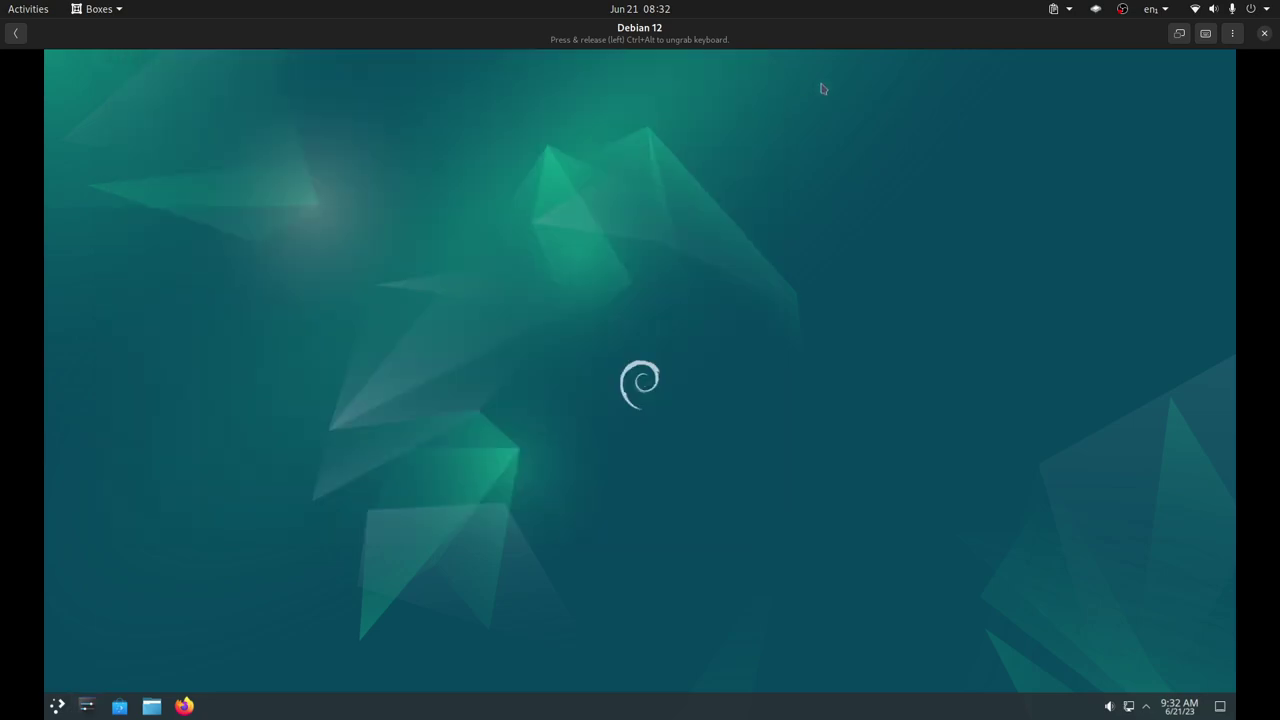
{"action": "left_click", "coordinate": [1179, 33]}
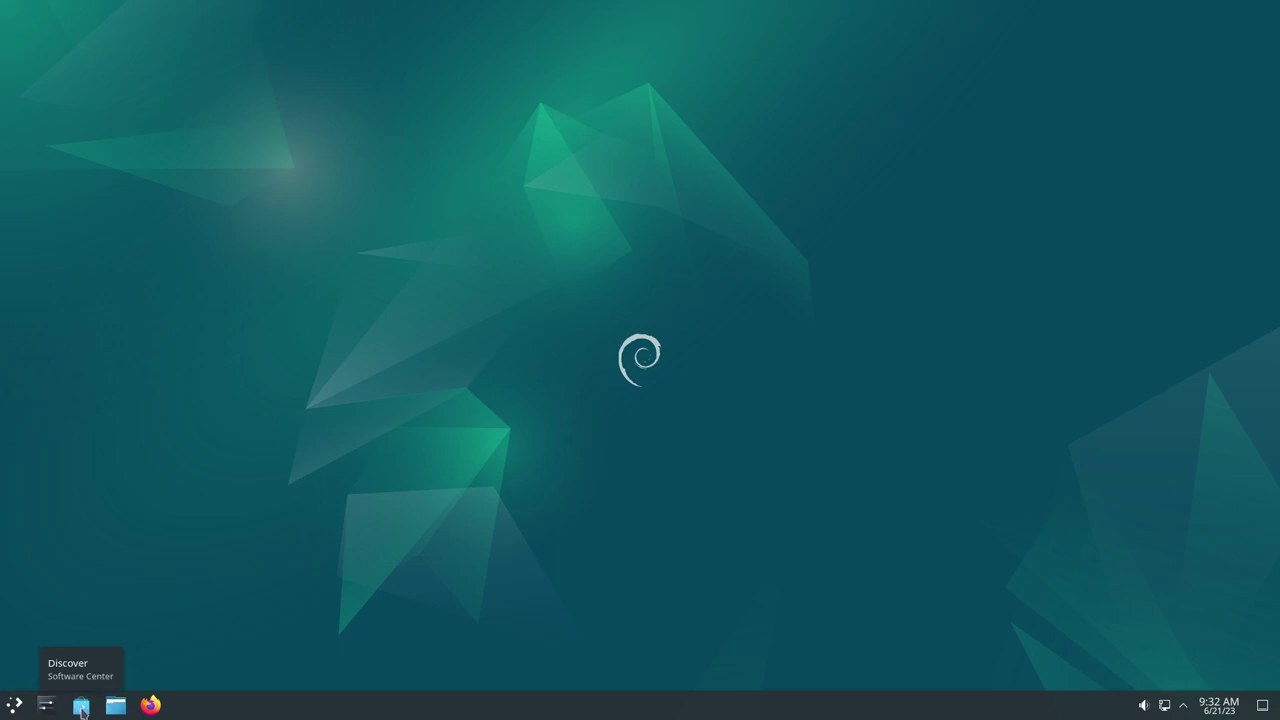
{"action": "left_click", "coordinate": [82, 706]}
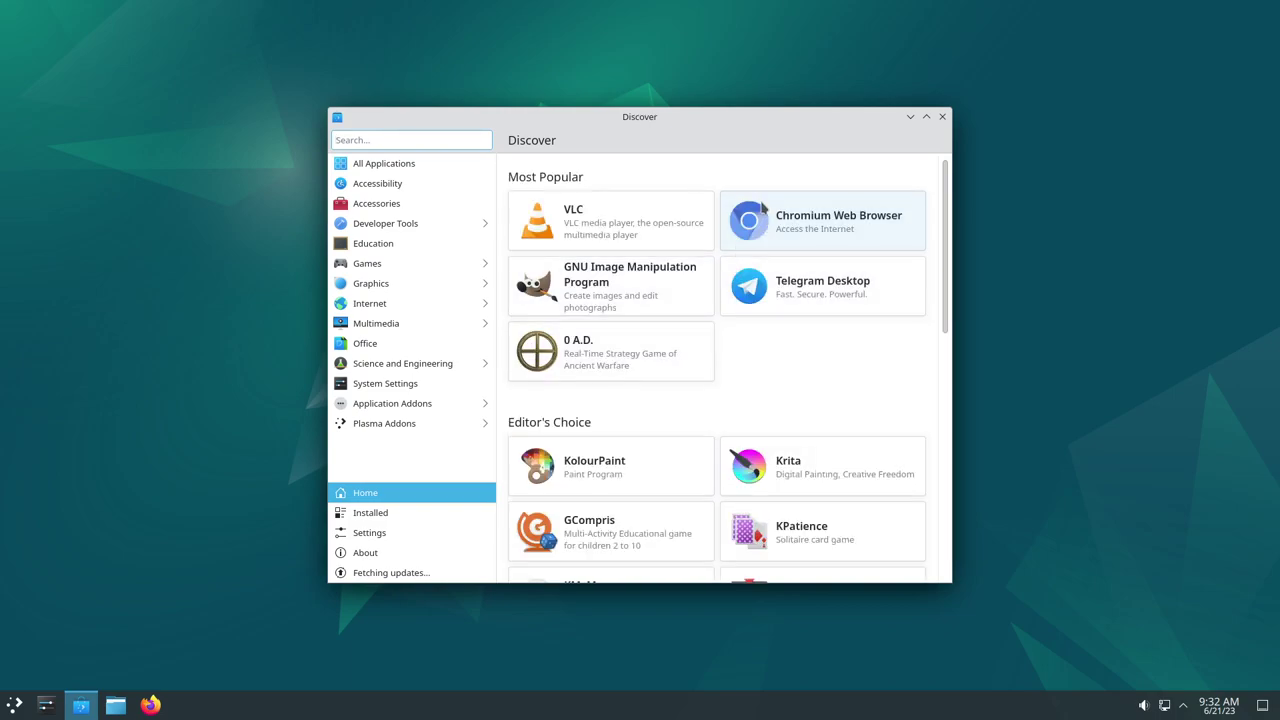
{"action": "left_click", "coordinate": [926, 116]}
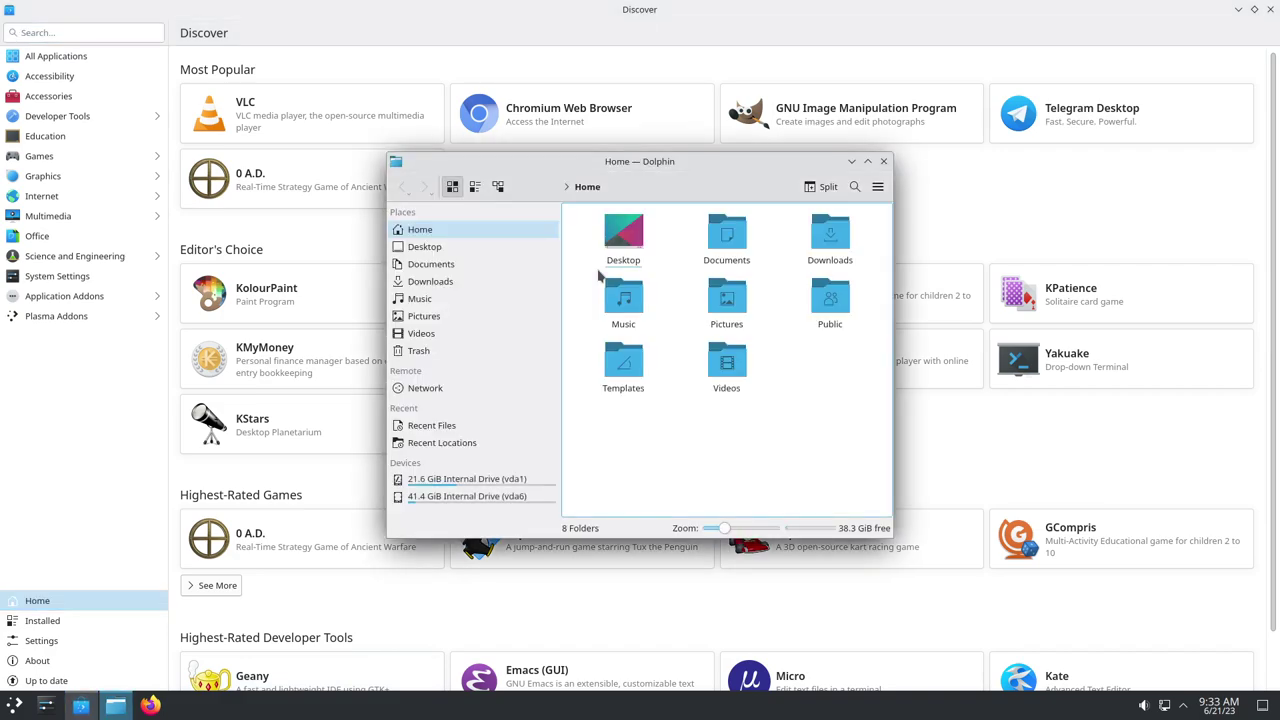
Maximize Dolphin and Alt+Tab between Dolphin and Discover, ending on Dolphin
{"action": "double_click", "coordinate": [705, 163]}
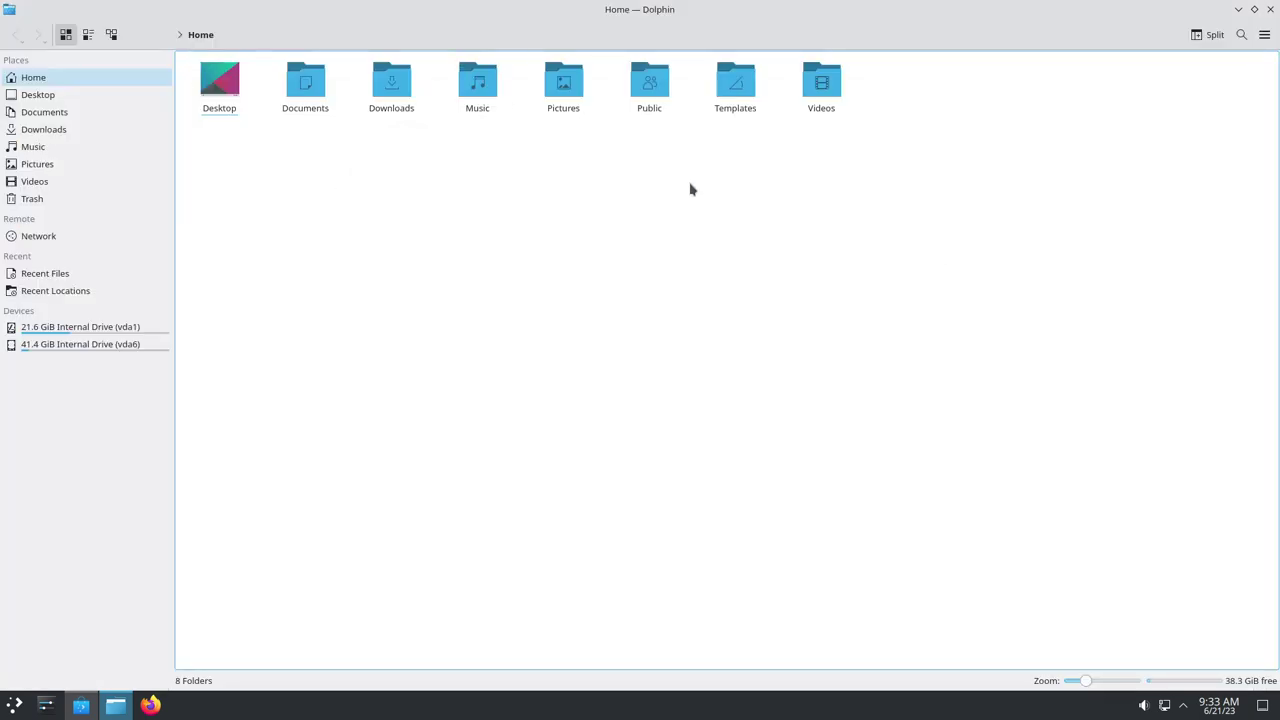
{"action": "key", "text": "alt+Tab"}
{"action": "key", "text": "alt+Tab"}
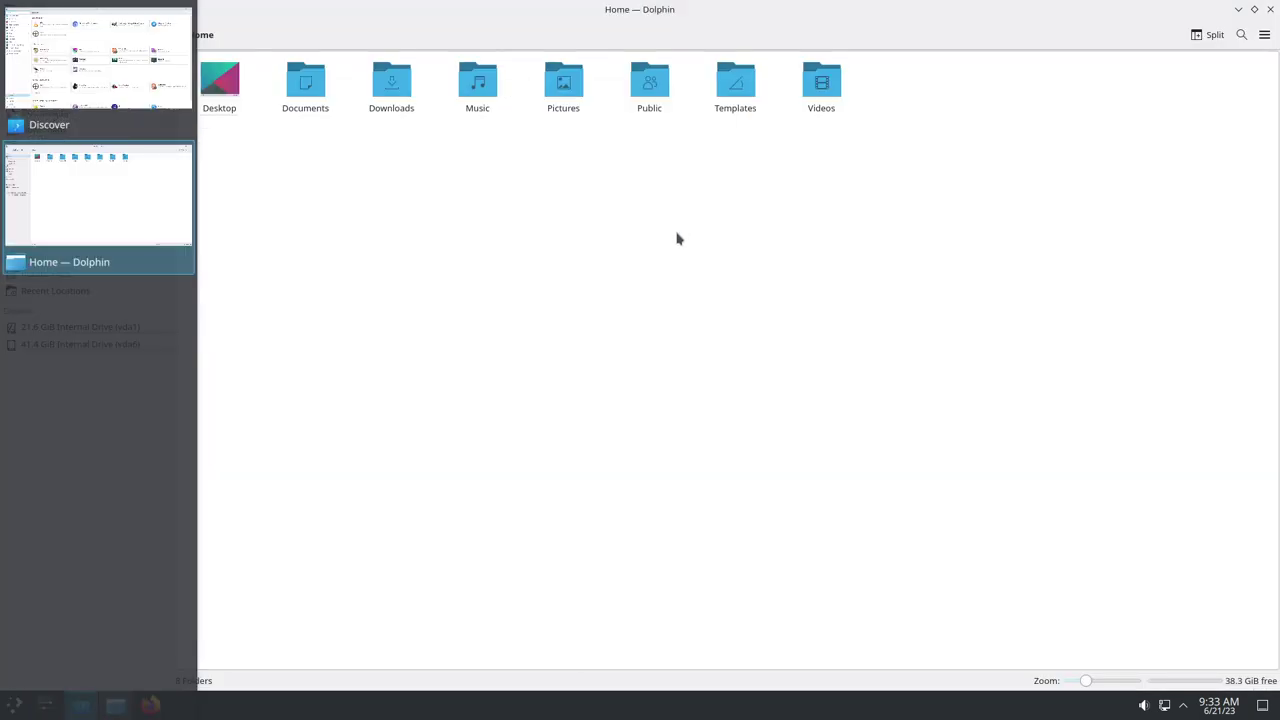
{"action": "key", "text": "alt+Tab"}
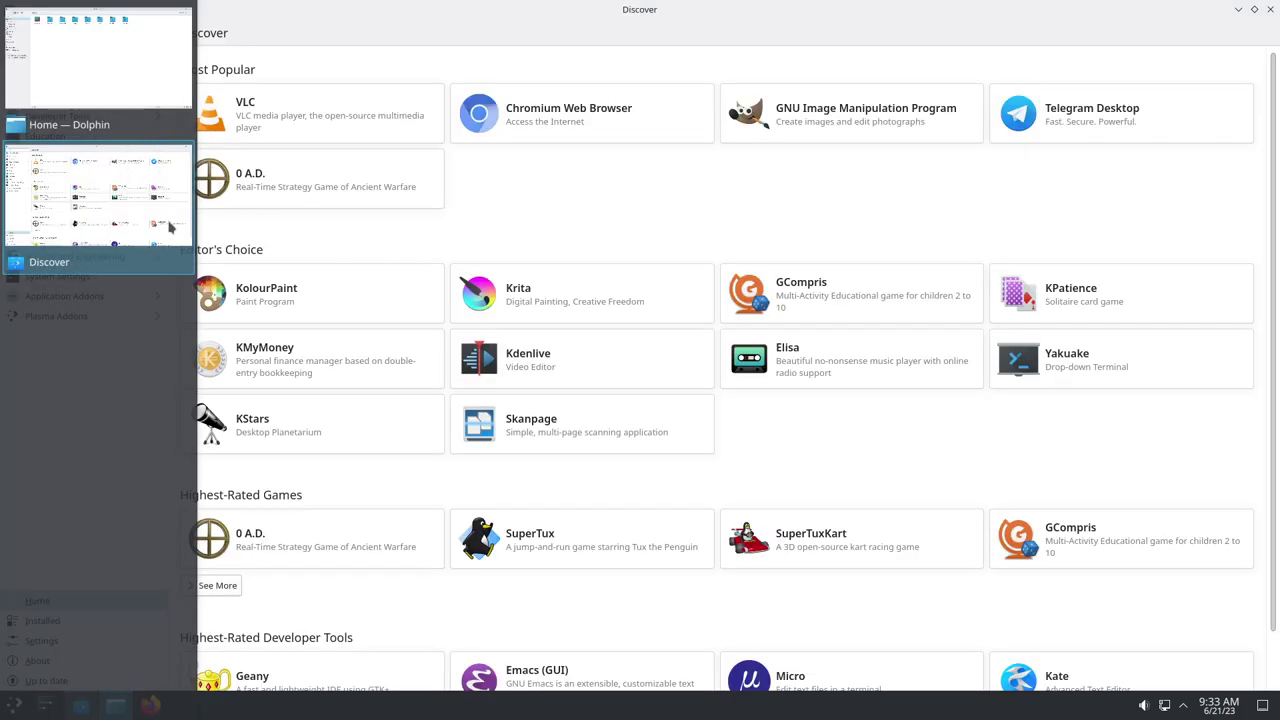
{"action": "key", "text": "alt+Tab"}
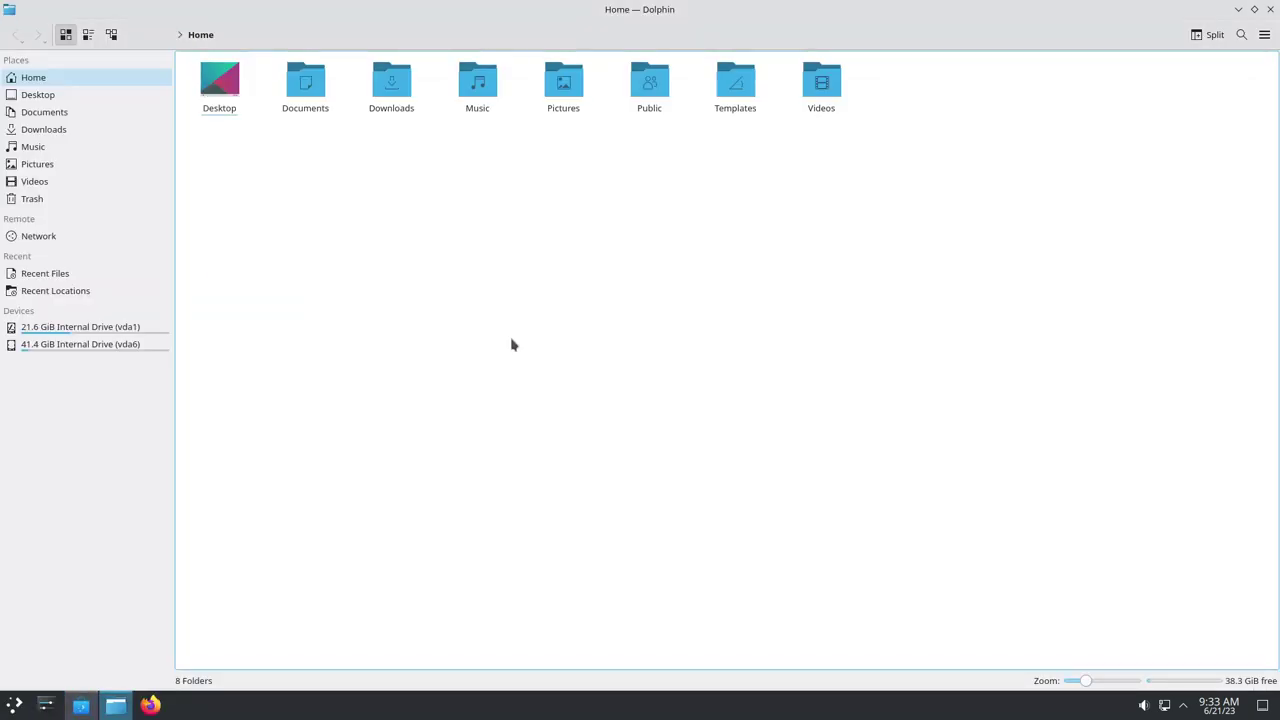
Browse Downloads, Documents and Desktop in Dolphin, return Home, and dismiss the Documents context menu
{"action": "left_click", "coordinate": [391, 90]}
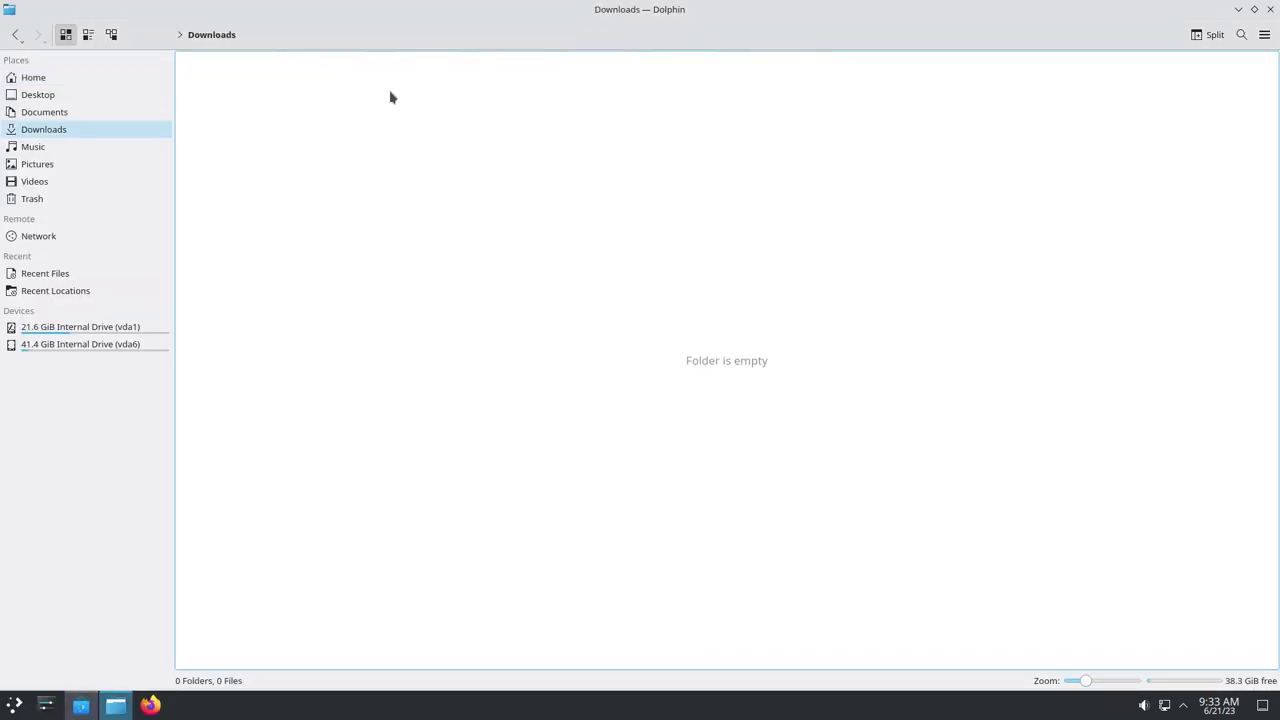
{"action": "left_click", "coordinate": [82, 114]}
{"action": "left_click", "coordinate": [66, 97]}
{"action": "left_click", "coordinate": [63, 80]}
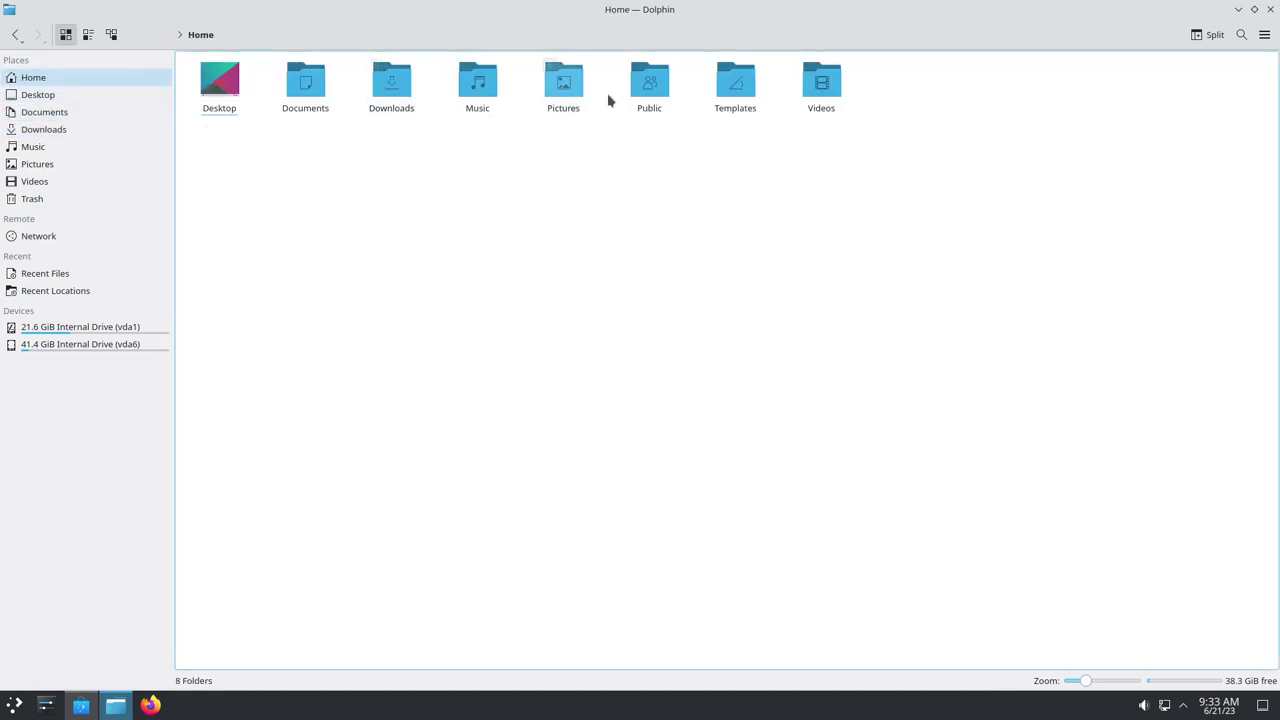
{"action": "right_click", "coordinate": [299, 95]}
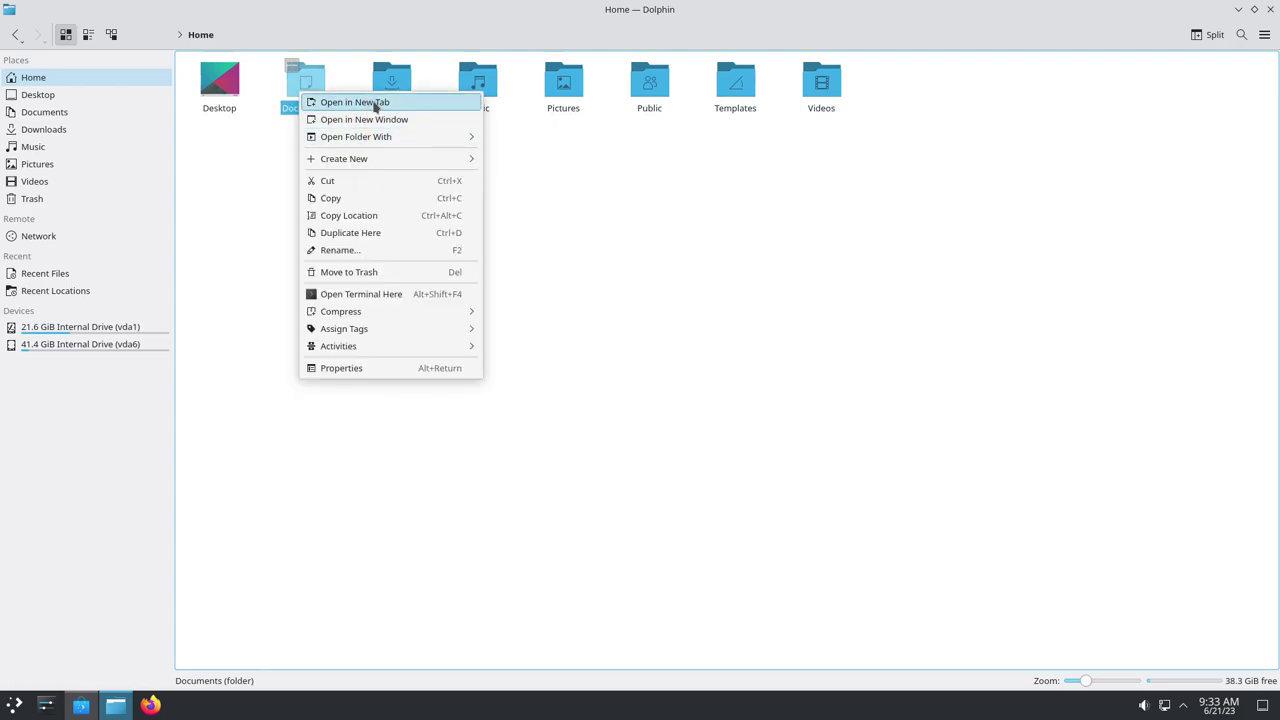
{"action": "left_click", "coordinate": [395, 480]}
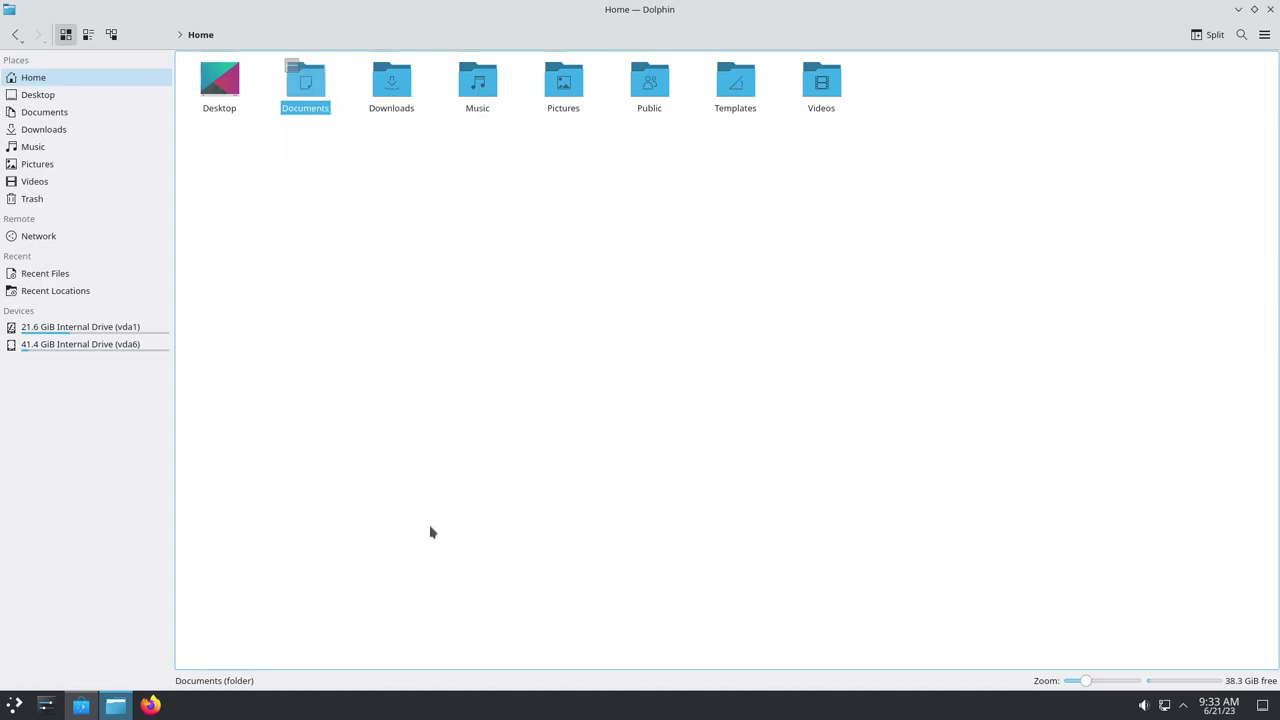
{"action": "left_click", "coordinate": [155, 706]}
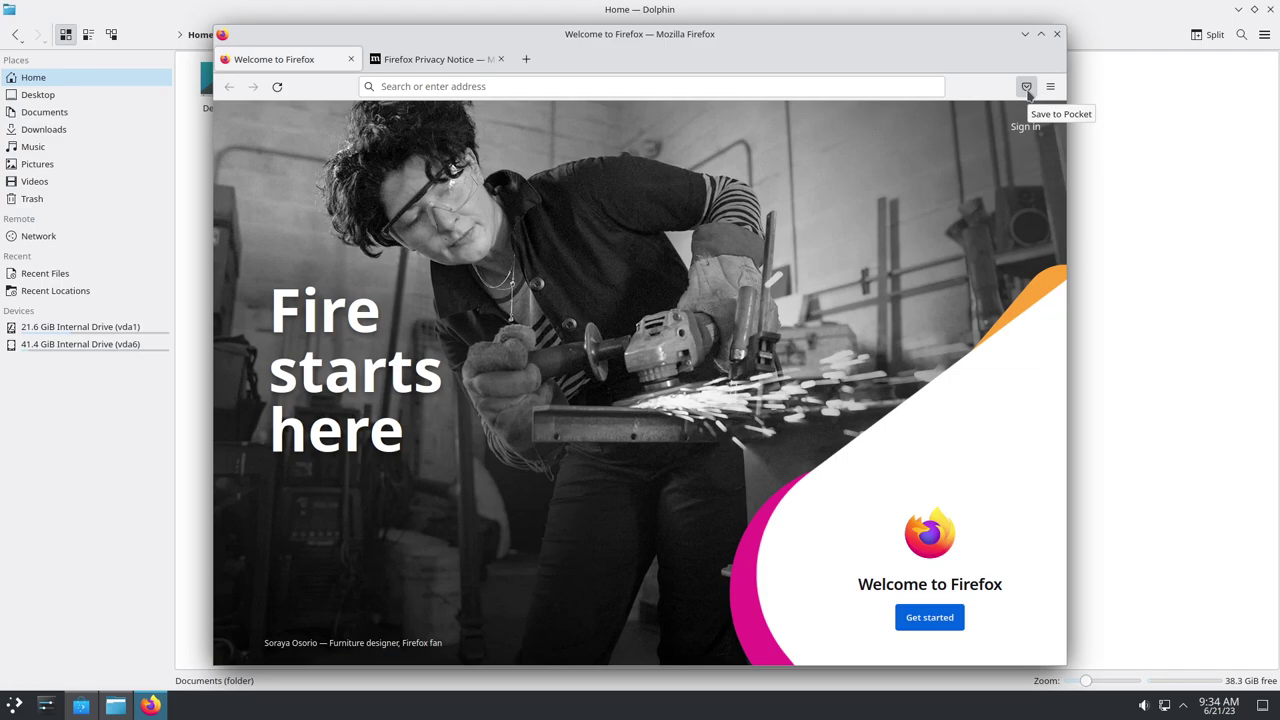
Close Firefox, search Discover for librewolf, then clear the search back to Discover home
{"action": "left_click", "coordinate": [1056, 34]}
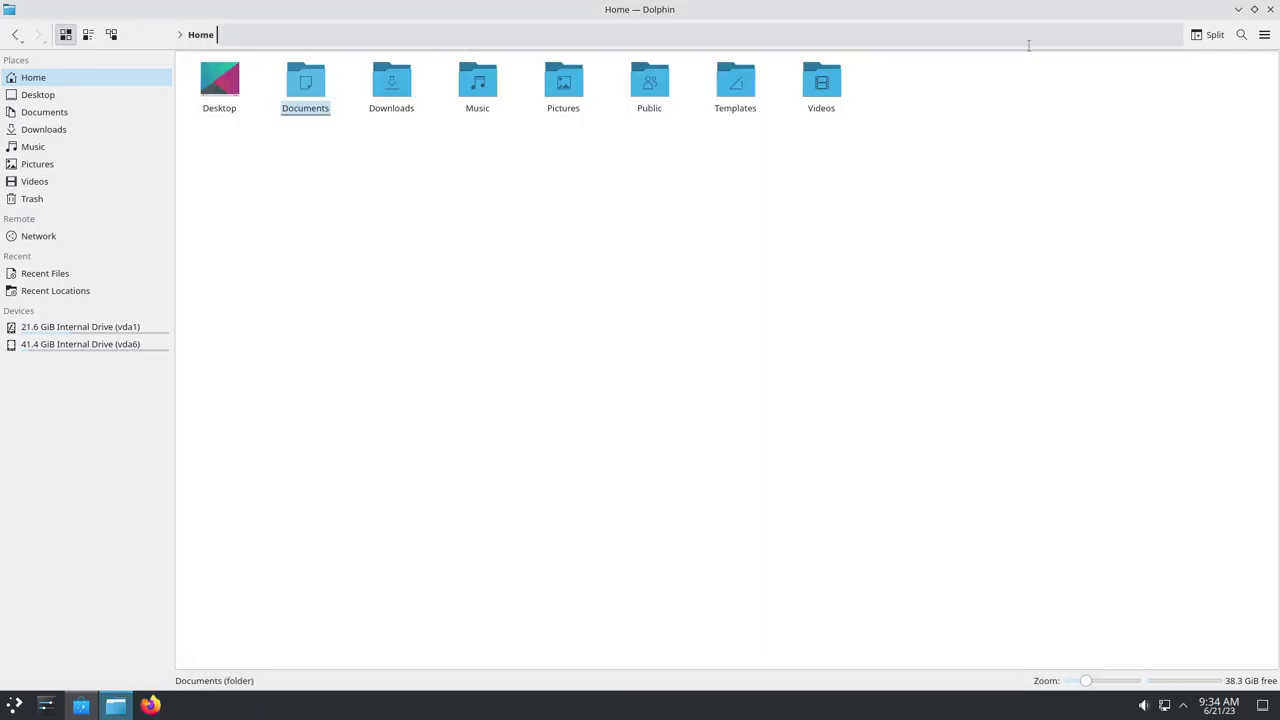
{"action": "left_click", "coordinate": [81, 705]}
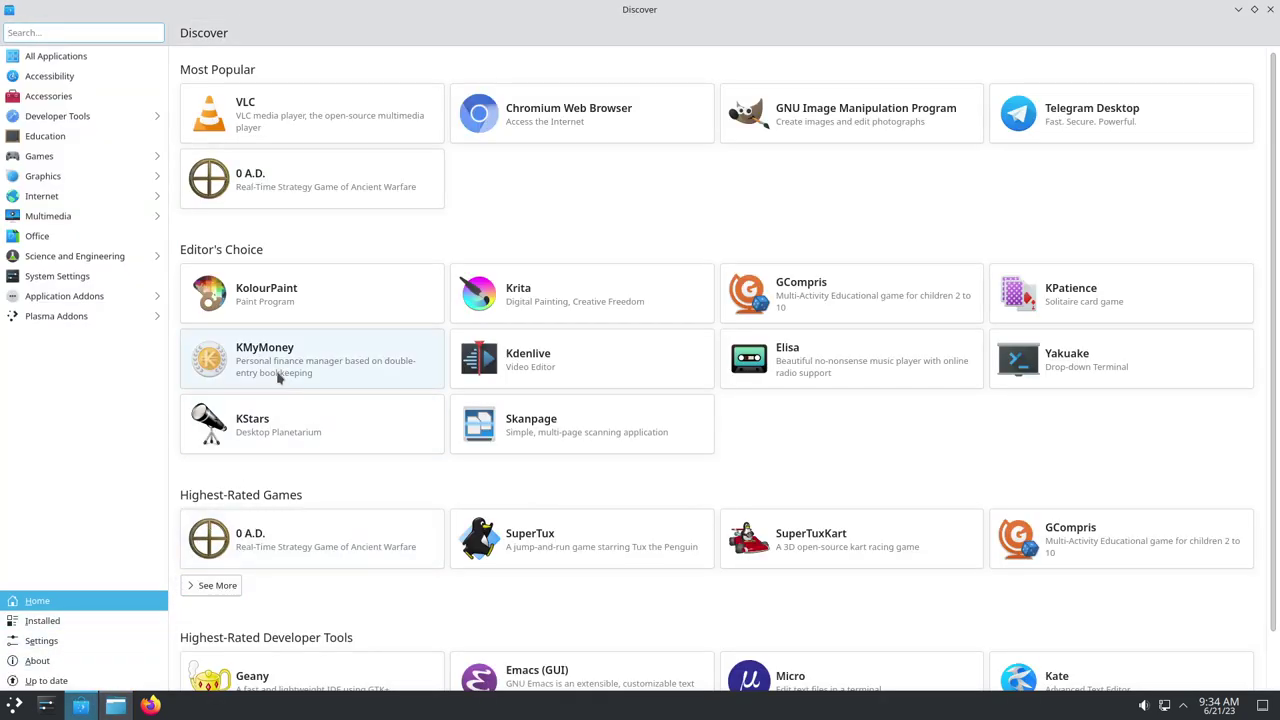
{"action": "type", "text": "kibrewolf"}
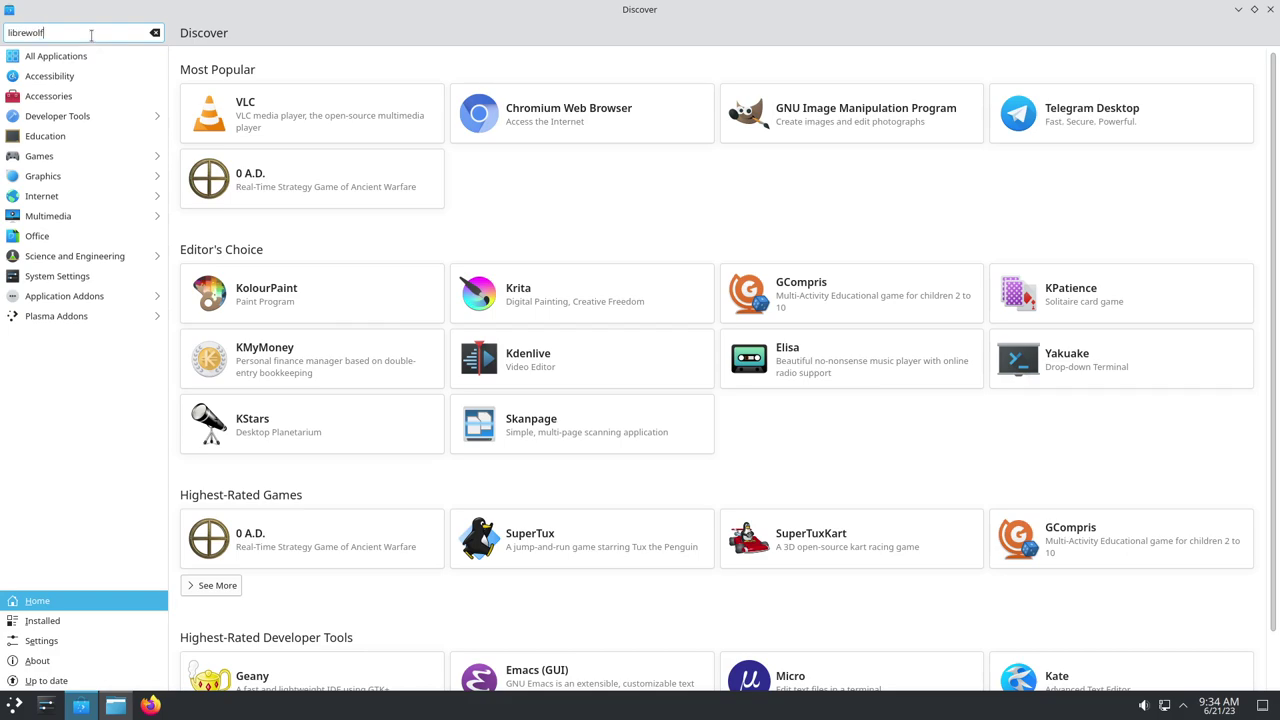
{"action": "key", "text": "Return"}
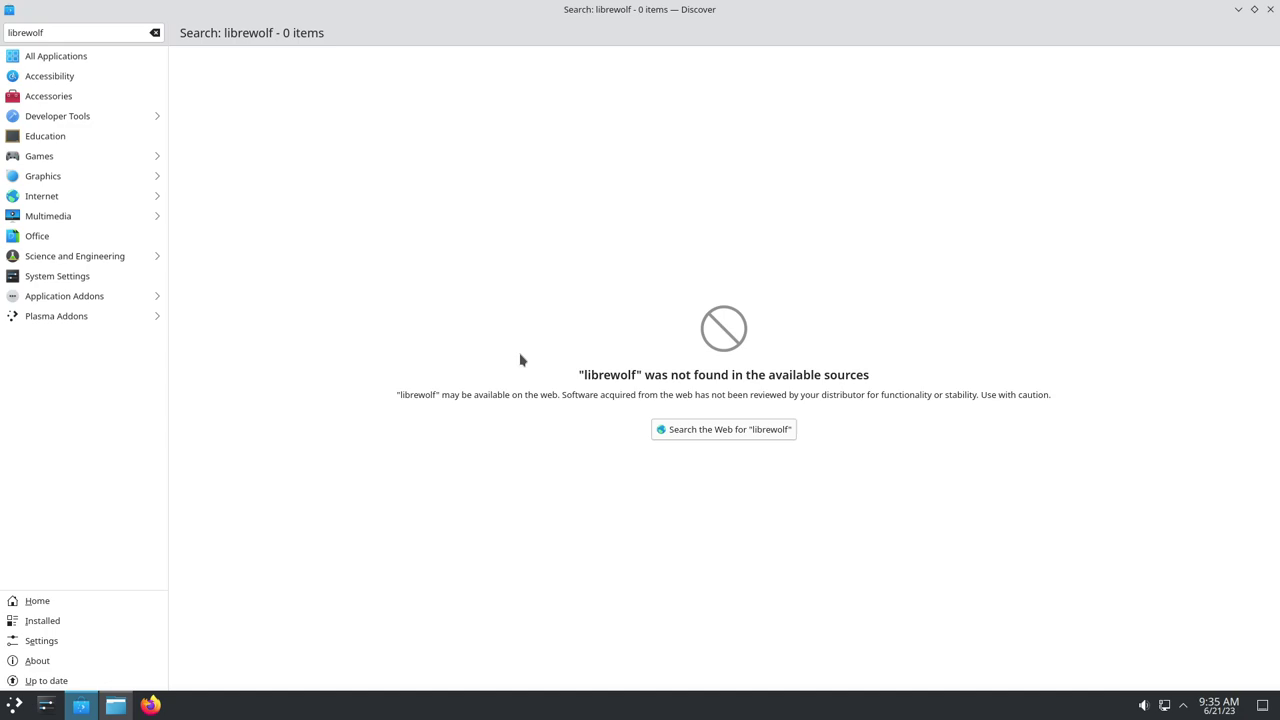
{"action": "left_click", "coordinate": [155, 32]}
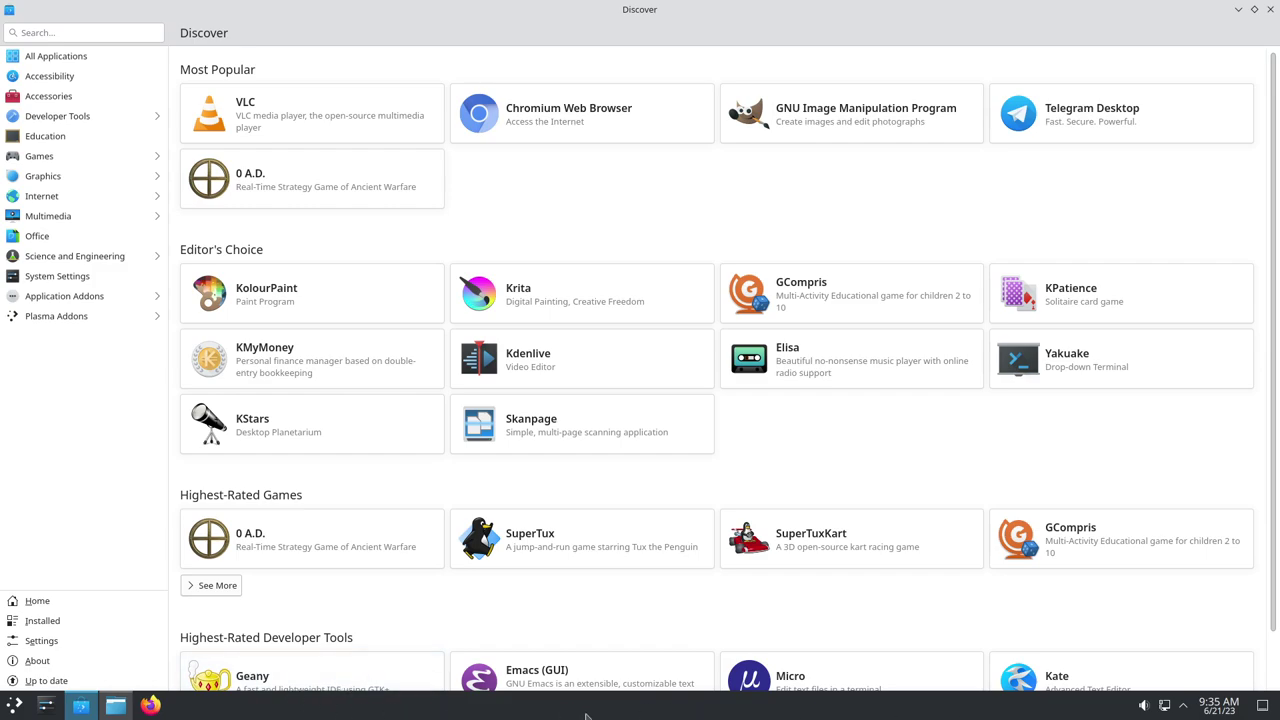
Open Geany's Discover page, install it authorizing with the root password, then launch it
{"action": "scroll", "coordinate": [540, 420], "scroll_direction": "down", "scroll_amount": 1}
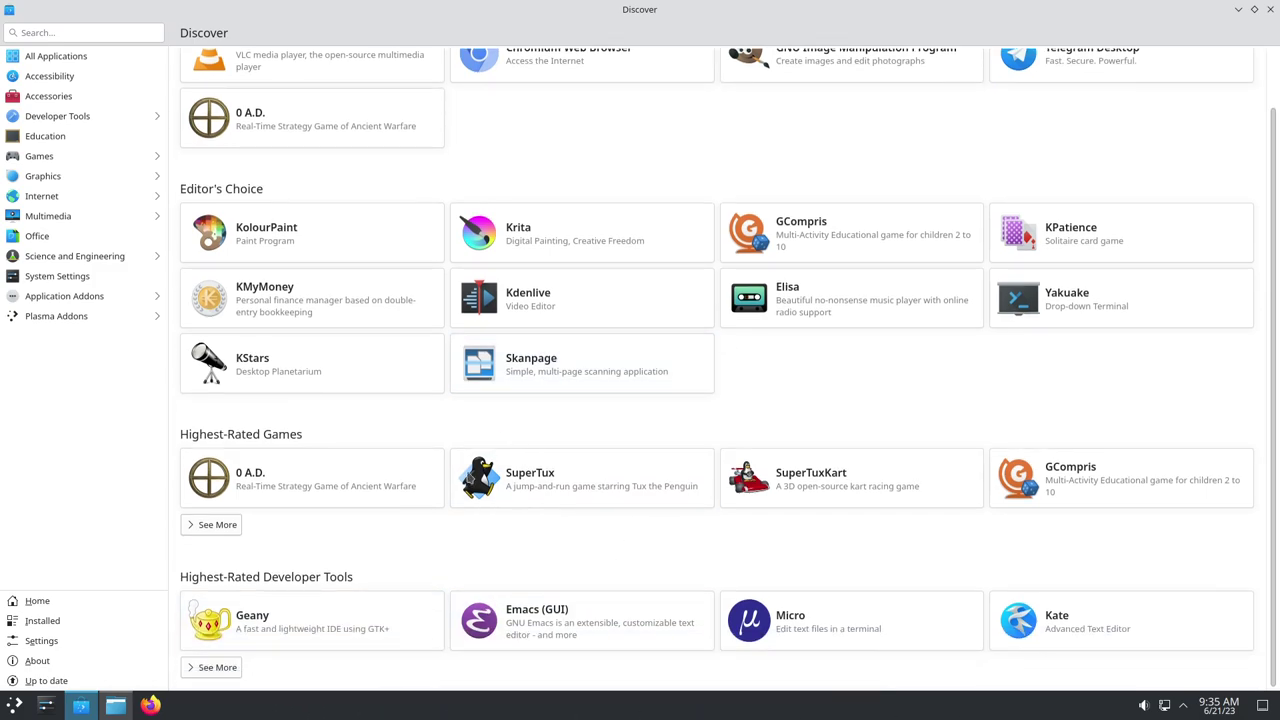
{"action": "left_click", "coordinate": [320, 628]}
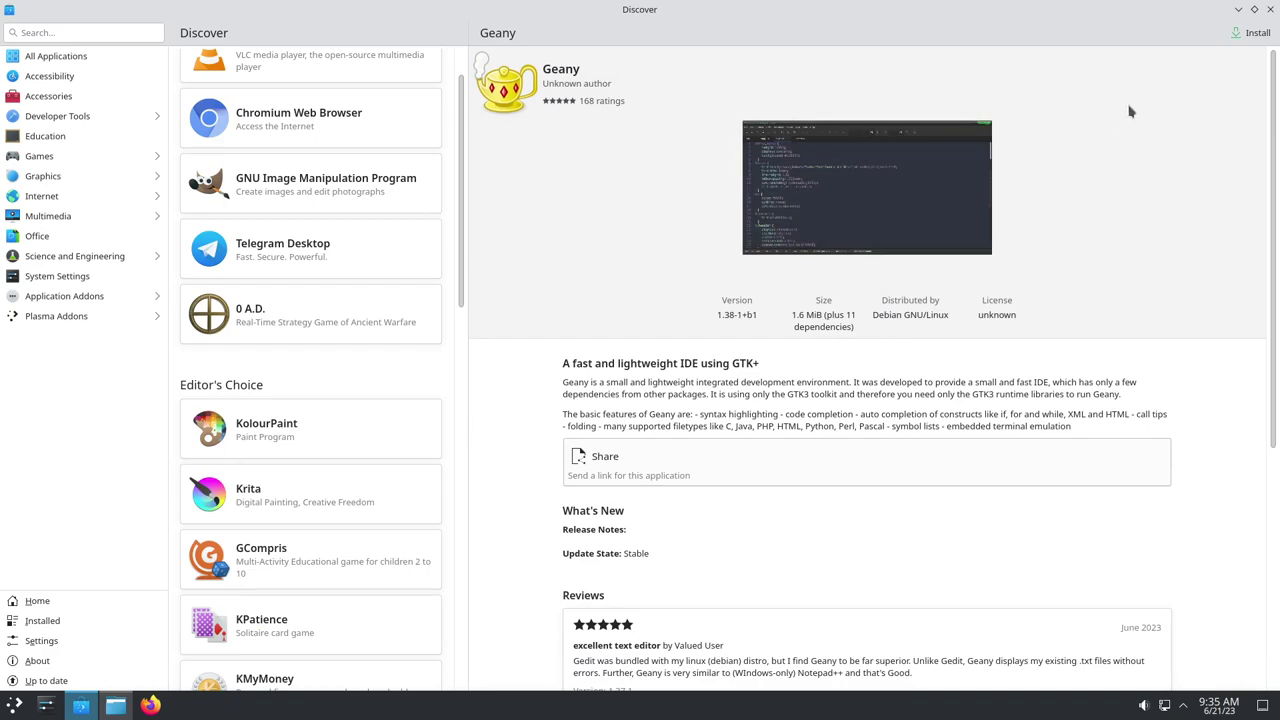
{"action": "left_click", "coordinate": [1257, 34]}
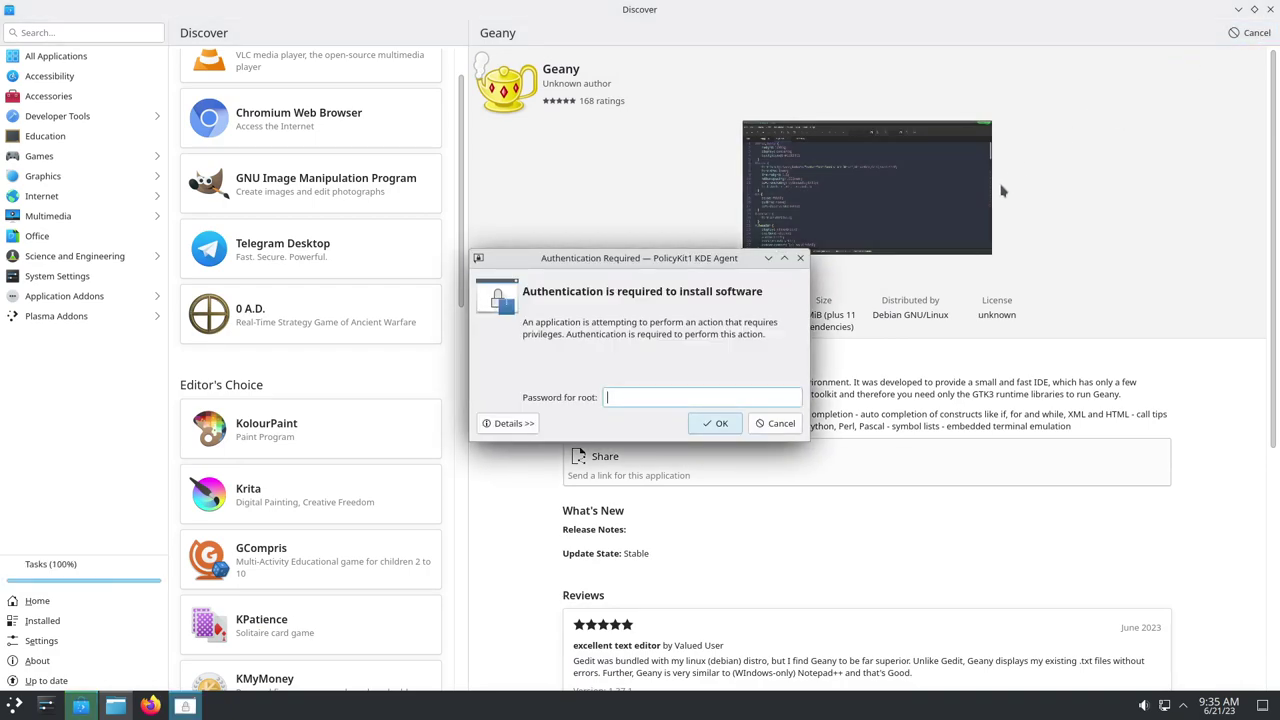
{"action": "type", "text": "*****"}
{"action": "left_click", "coordinate": [717, 423]}
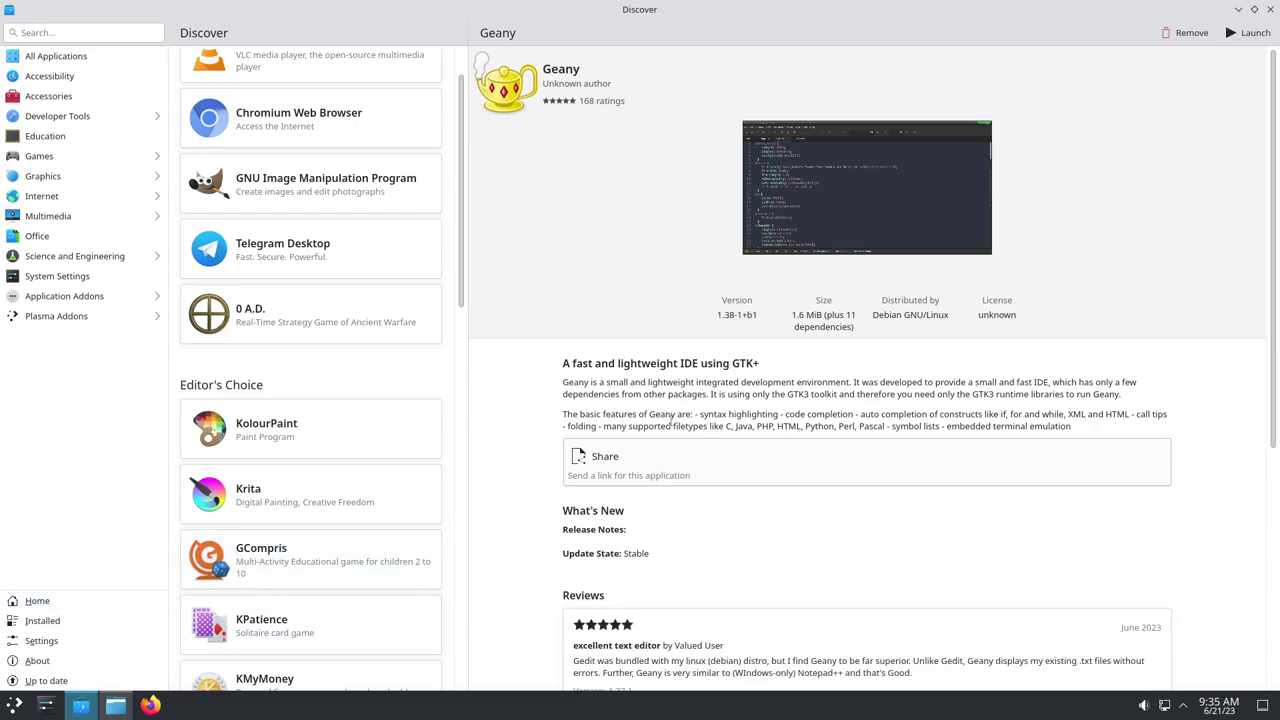
{"action": "left_click", "coordinate": [1250, 33]}
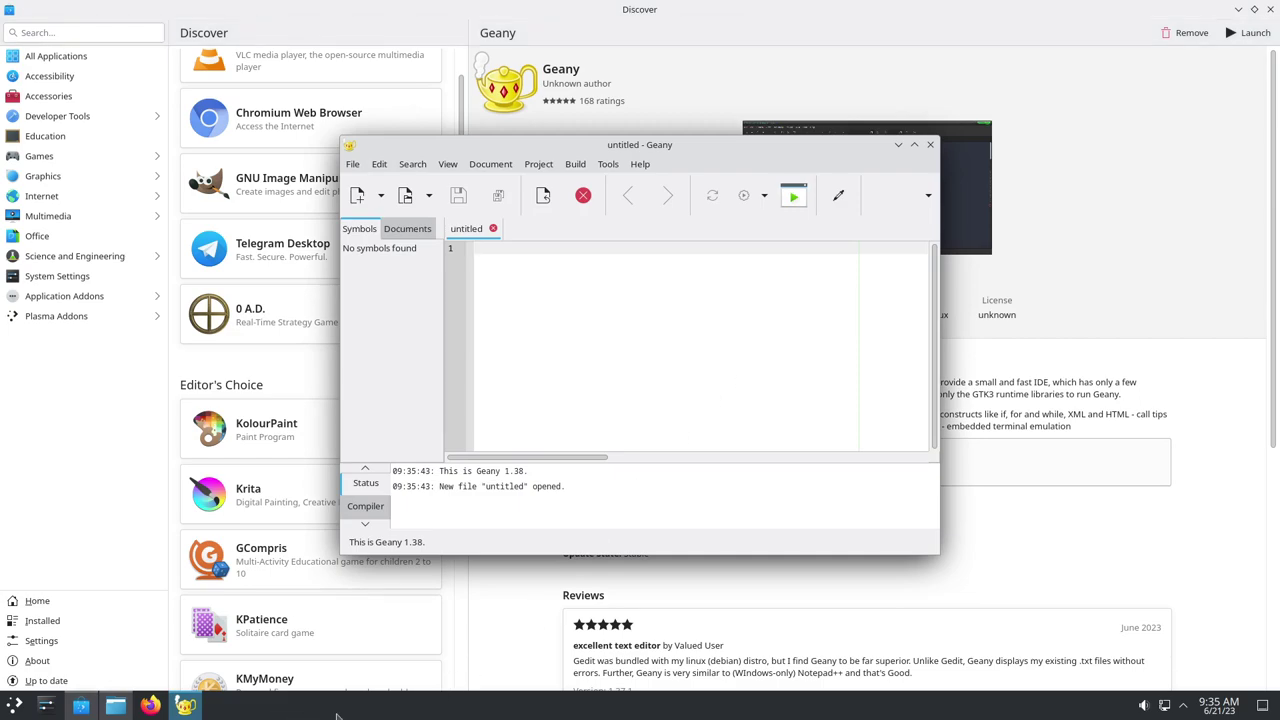
{"action": "mouse_move", "coordinate": [185, 708]}
{"action": "left_click", "coordinate": [1144, 707]}
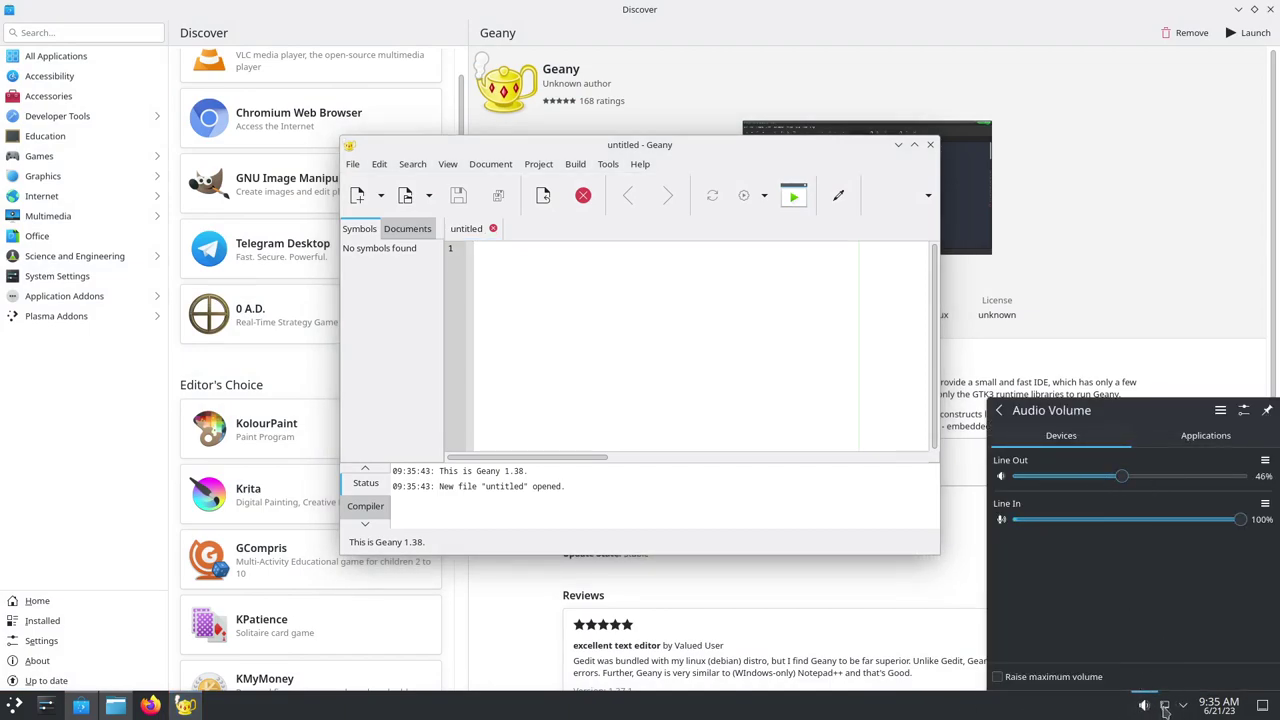
{"action": "left_click", "coordinate": [1164, 707]}
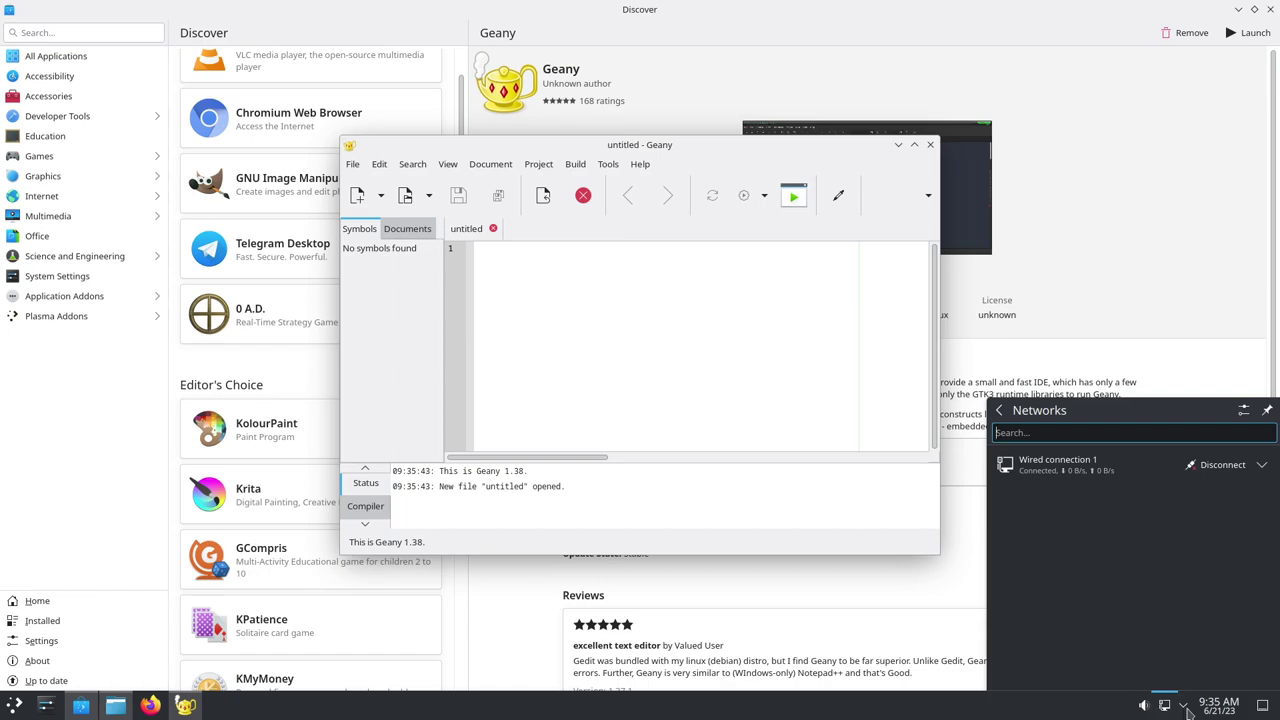
{"action": "left_click", "coordinate": [1186, 709]}
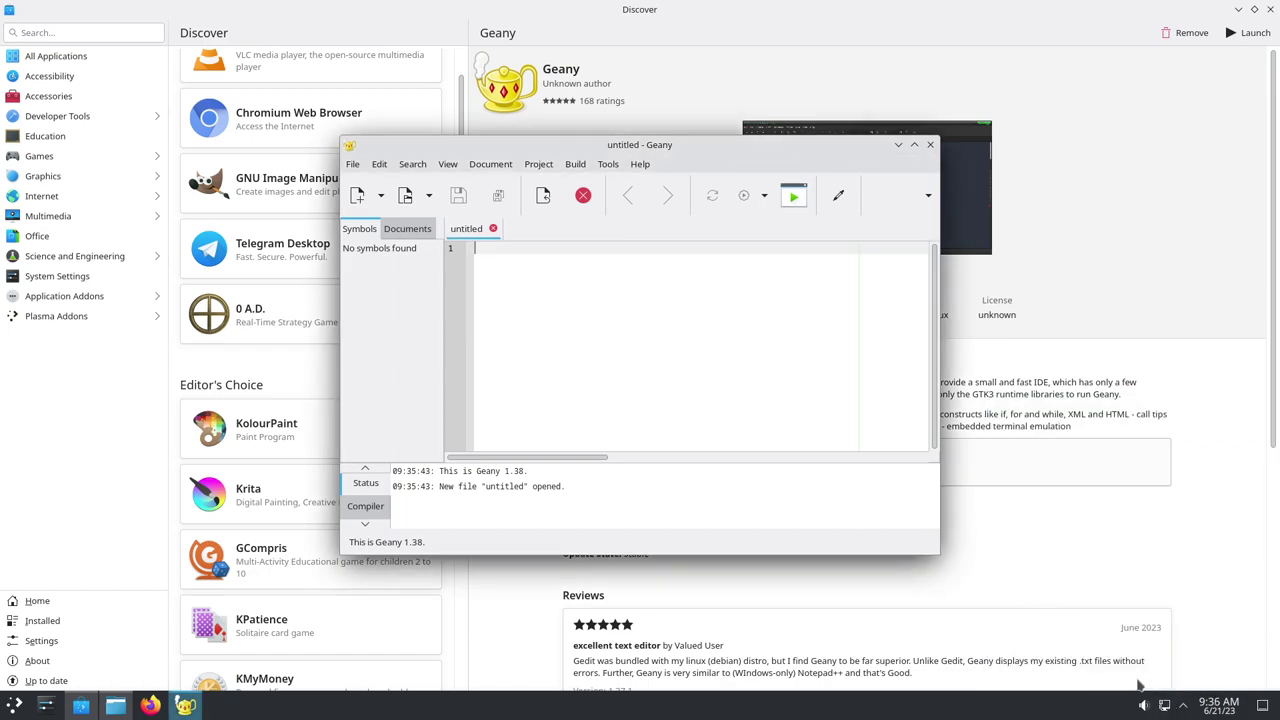
{"action": "left_click", "coordinate": [1228, 708]}
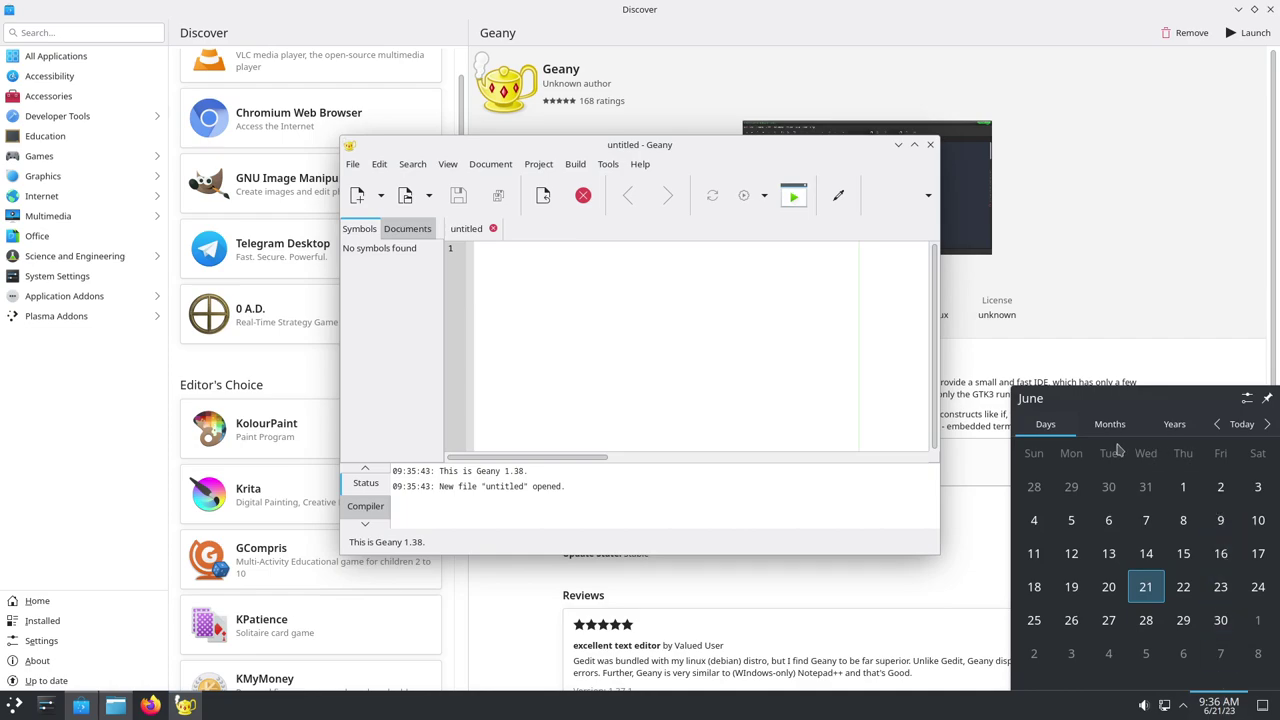
{"action": "left_click", "coordinate": [1263, 707]}
{"action": "left_click", "coordinate": [1263, 706]}
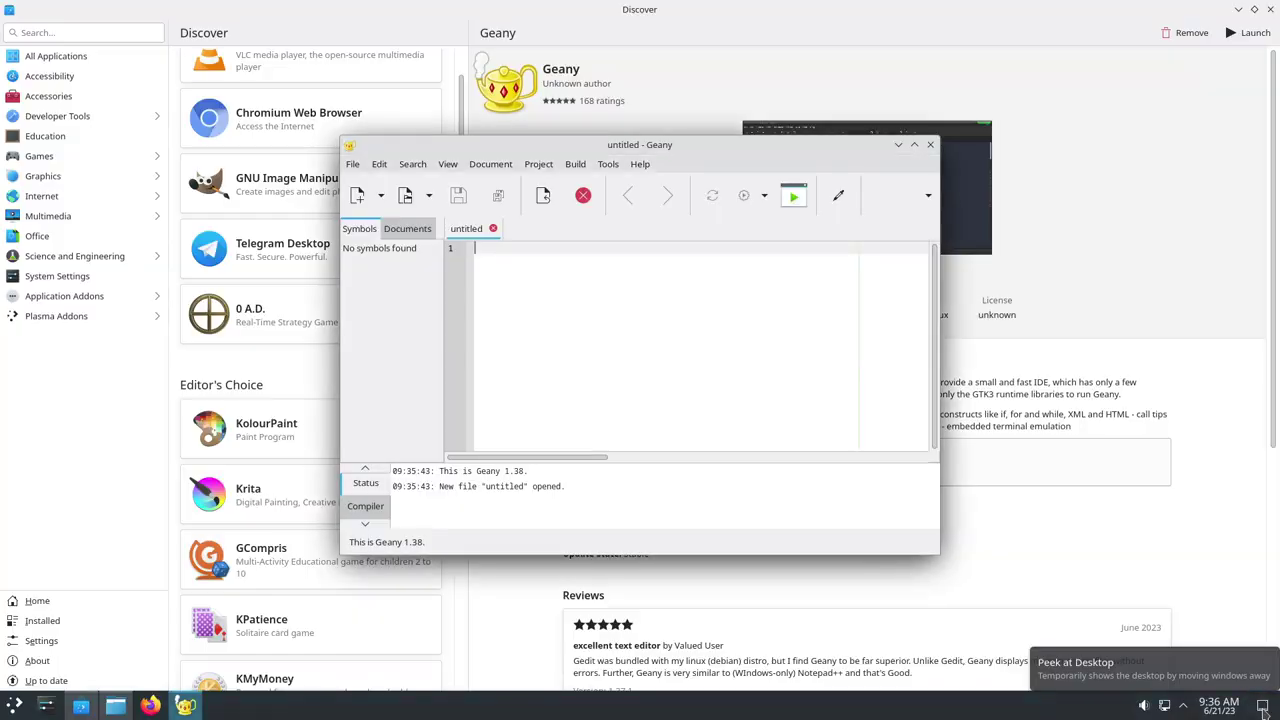
{"action": "left_click", "coordinate": [1263, 706]}
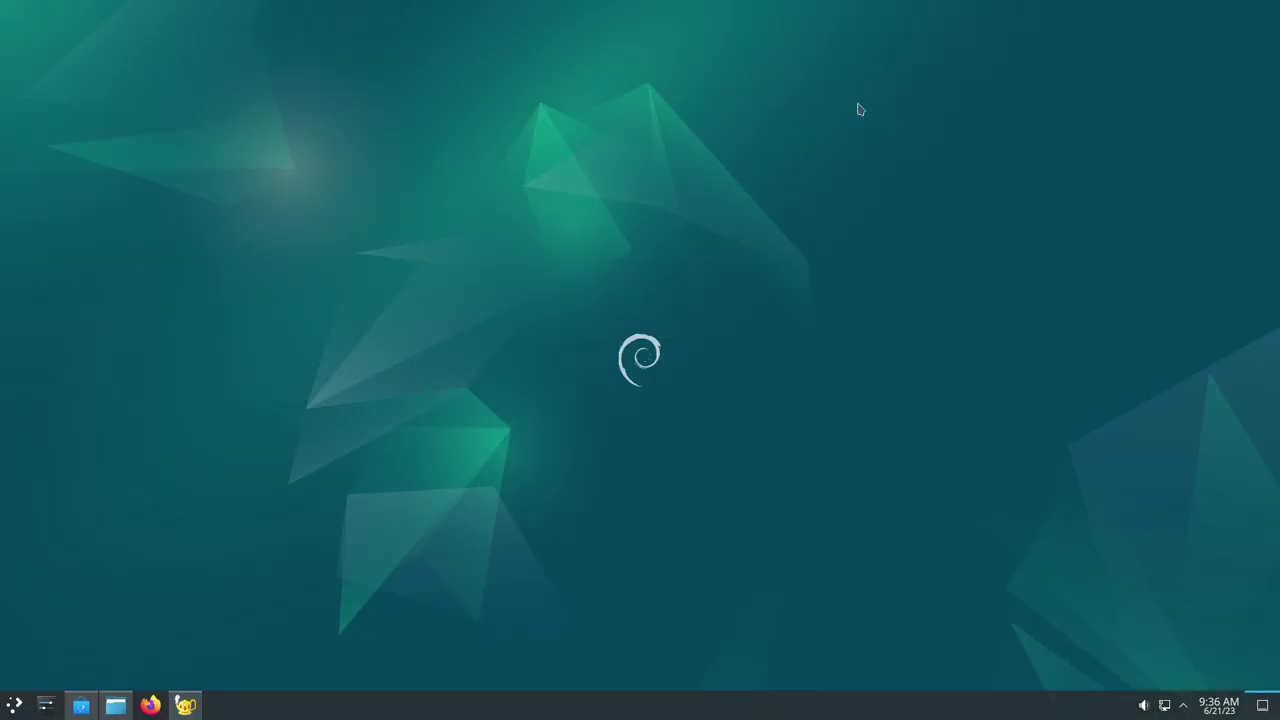
{"action": "left_click", "coordinate": [1266, 705]}
{"action": "left_click", "coordinate": [689, 313]}
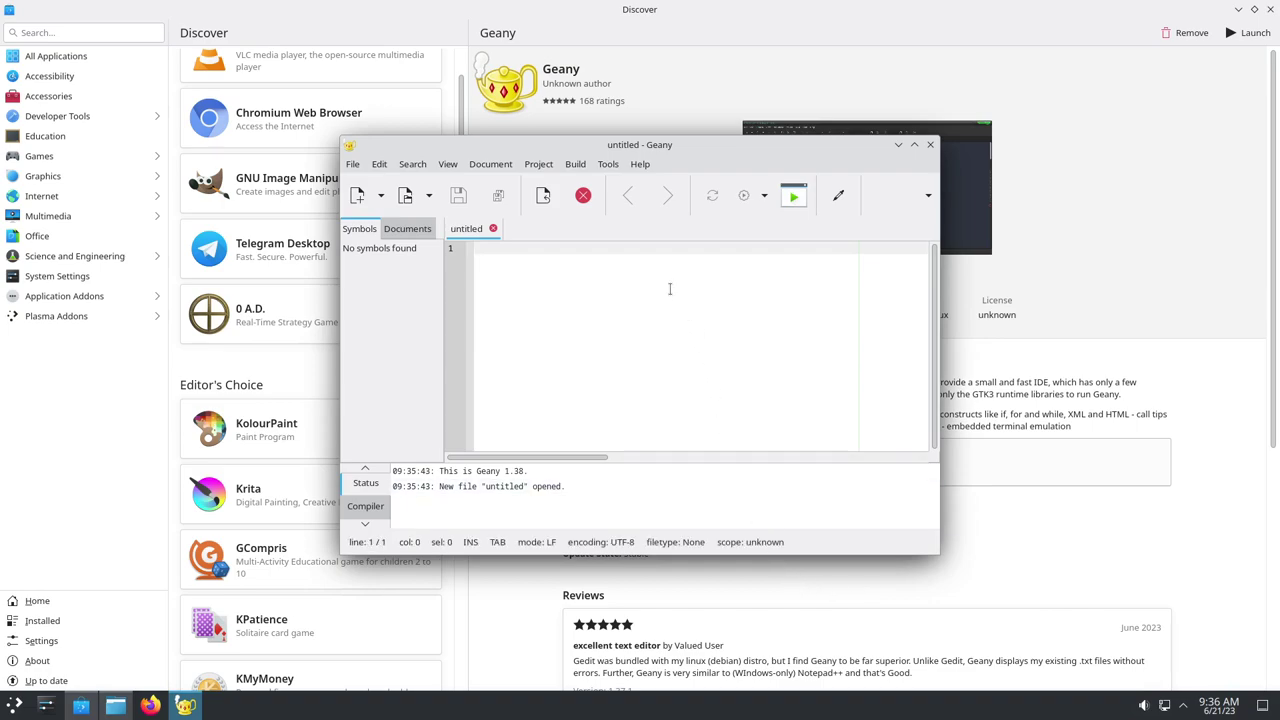
Maximize the Geany window and try its search and go-to-line boxes
{"action": "left_click", "coordinate": [640, 166]}
{"action": "left_click", "coordinate": [914, 145]}
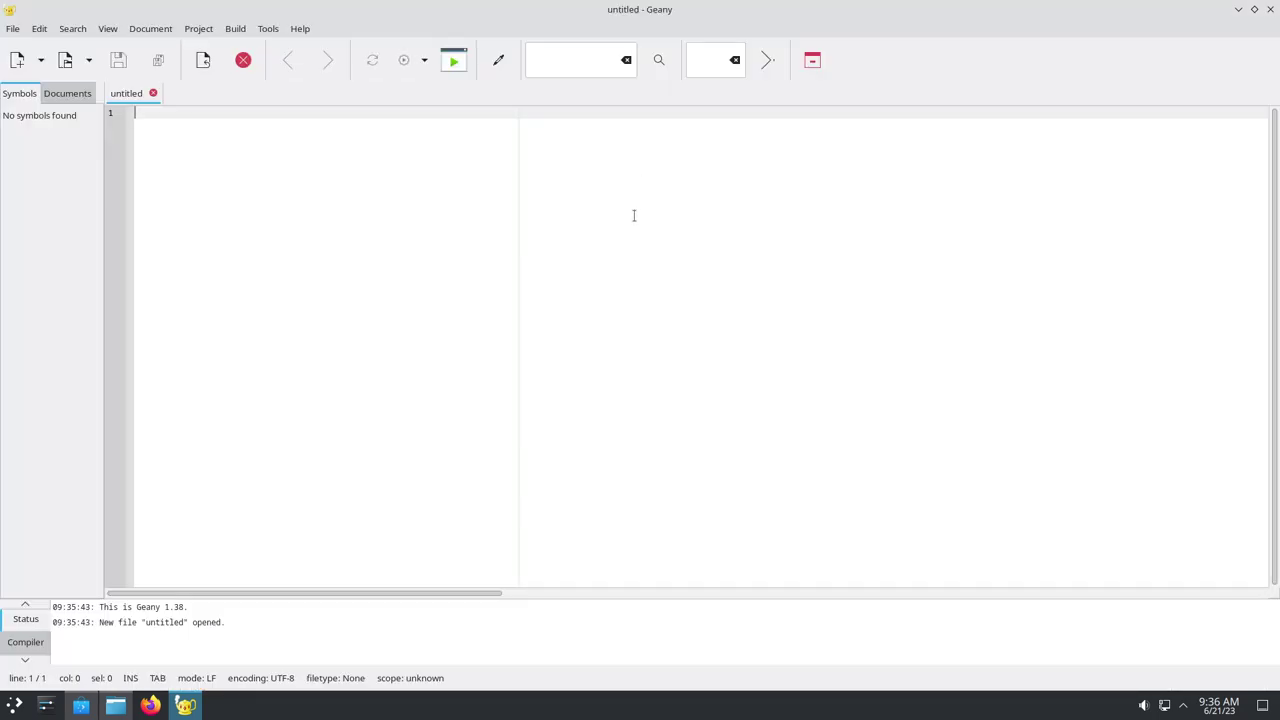
{"action": "left_click", "coordinate": [573, 64]}
{"action": "left_click", "coordinate": [707, 57]}
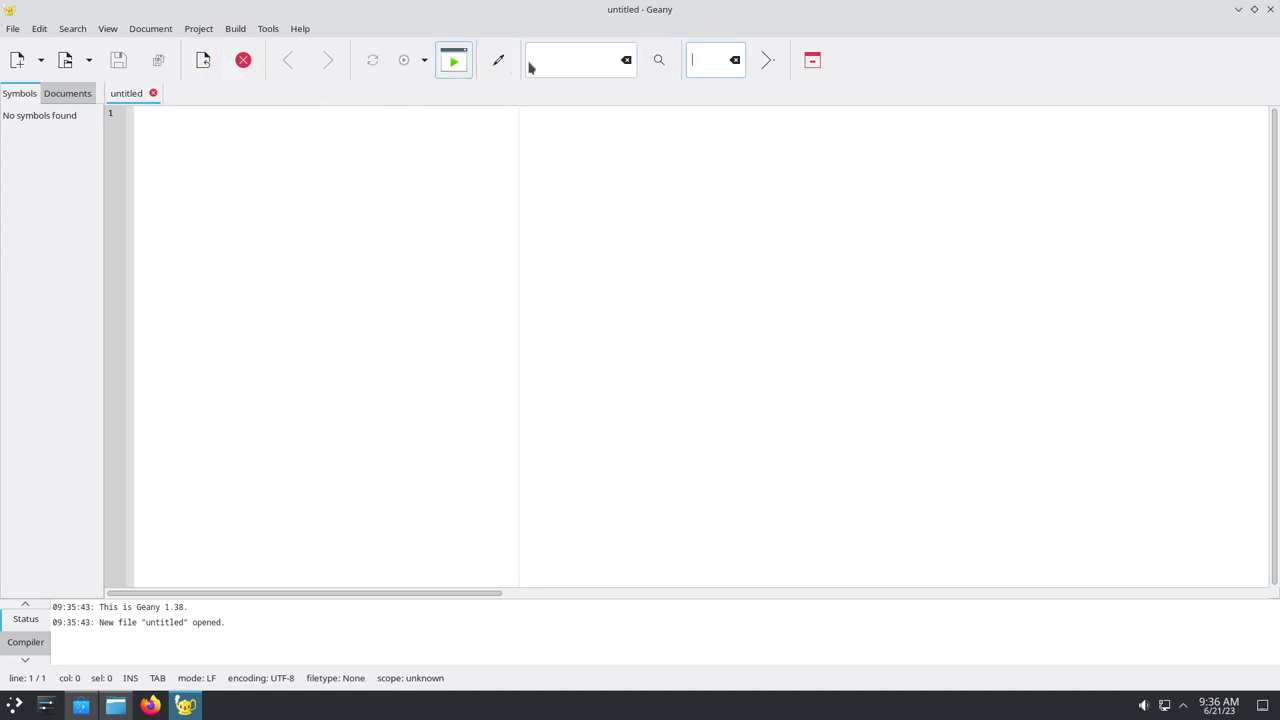
{"action": "left_click", "coordinate": [579, 70]}
Open Edit > Preferences, view the Interface page, and close it with OK
{"action": "left_click", "coordinate": [62, 30]}
{"action": "mouse_move", "coordinate": [38, 30]}
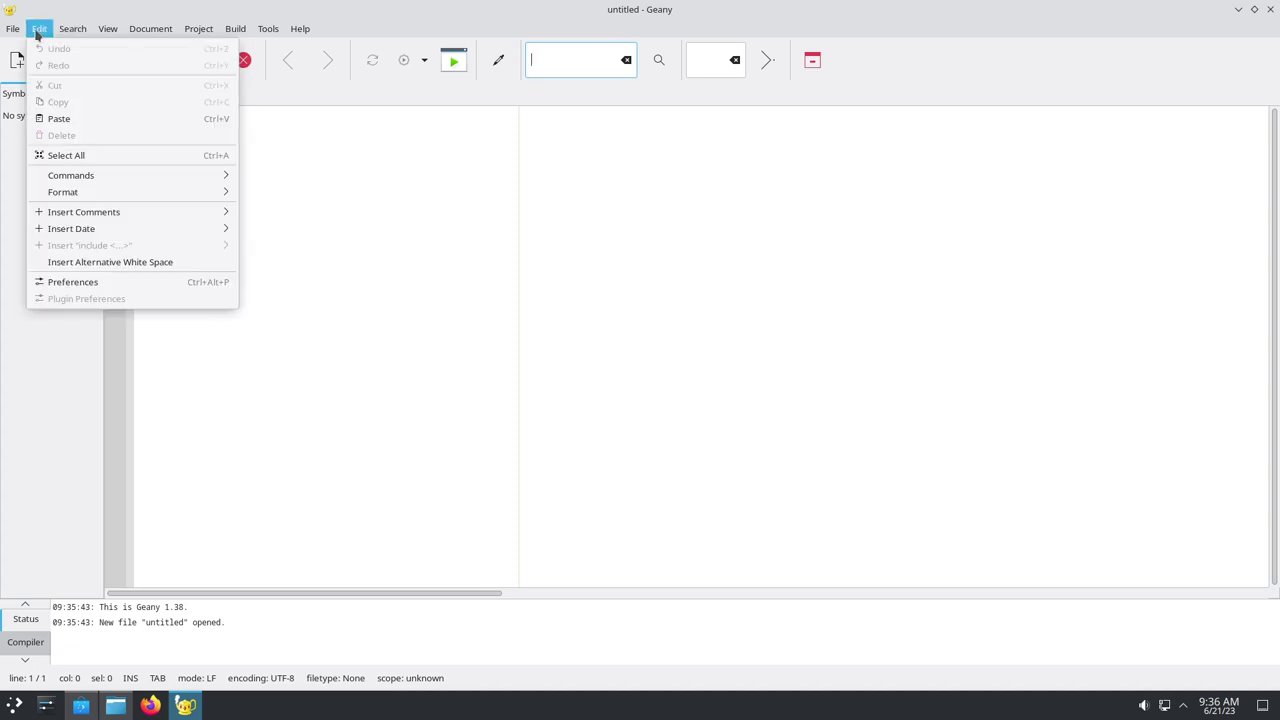
{"action": "left_click", "coordinate": [112, 283]}
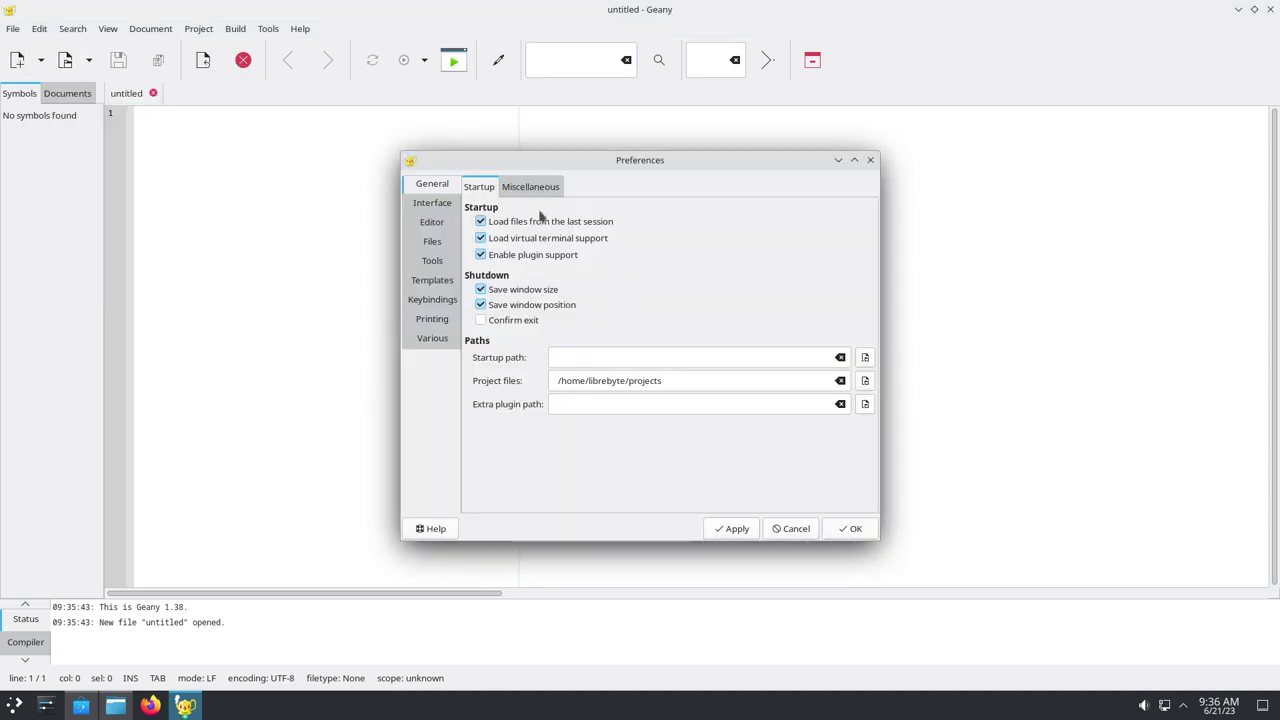
{"action": "left_click", "coordinate": [434, 206]}
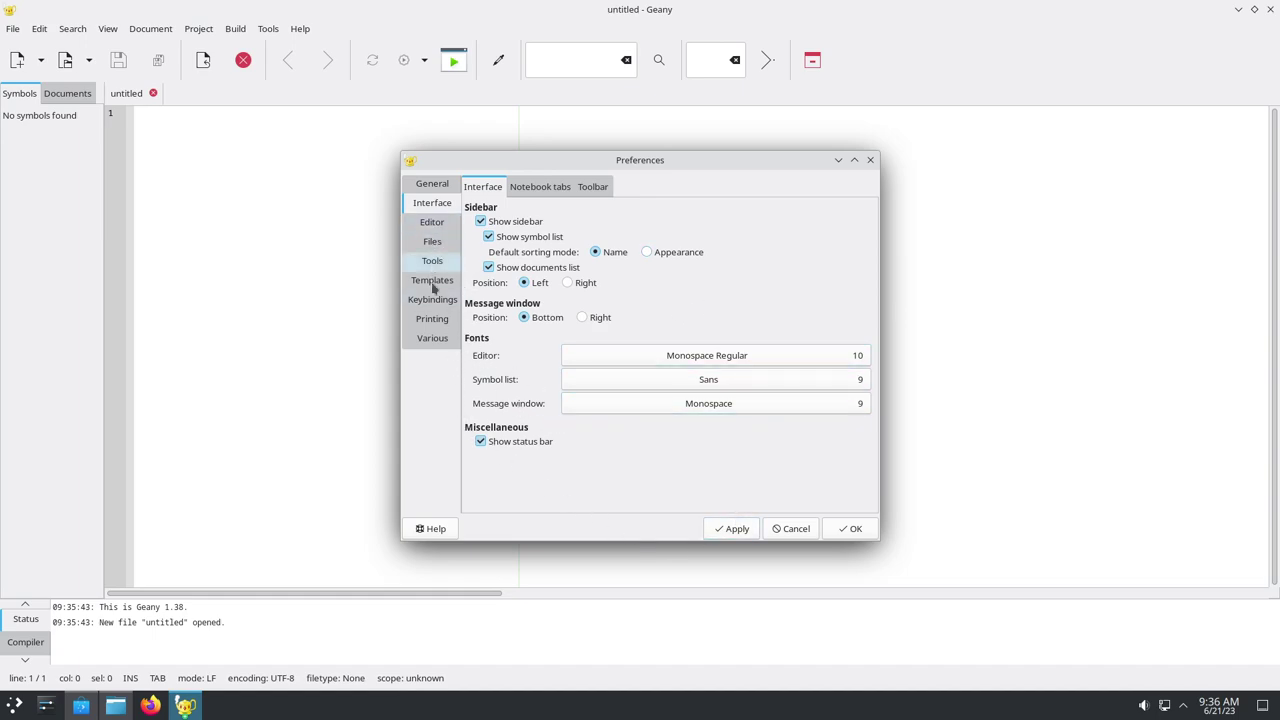
{"action": "left_click", "coordinate": [848, 530]}
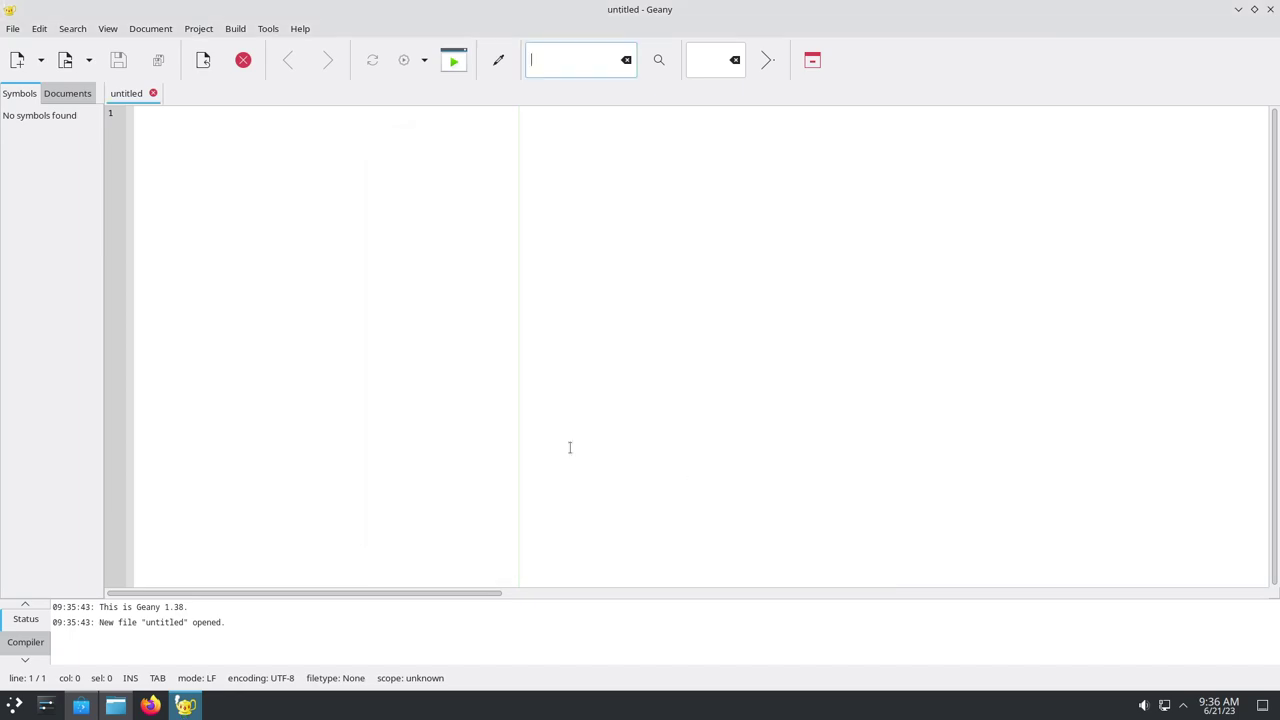
Open the Plasma launcher and move past Graphics to the Development category listing Geany and Kate
{"action": "left_click", "coordinate": [14, 705]}
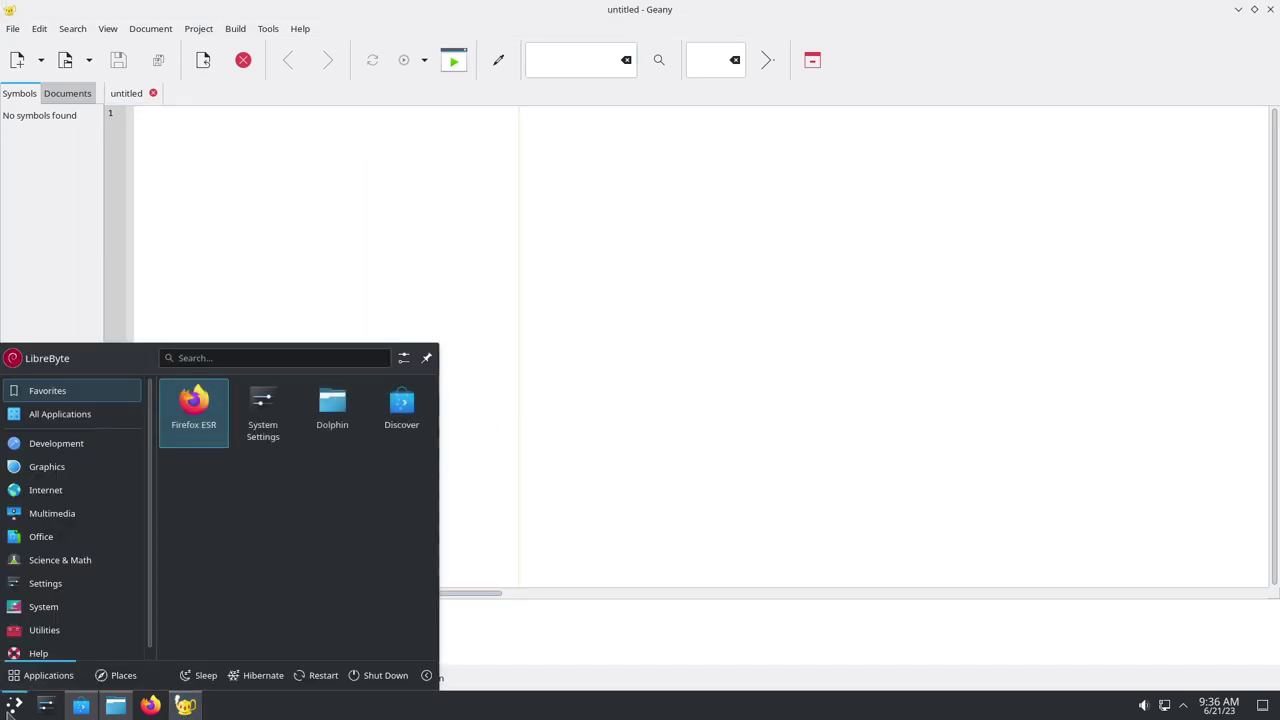
{"action": "mouse_move", "coordinate": [112, 470]}
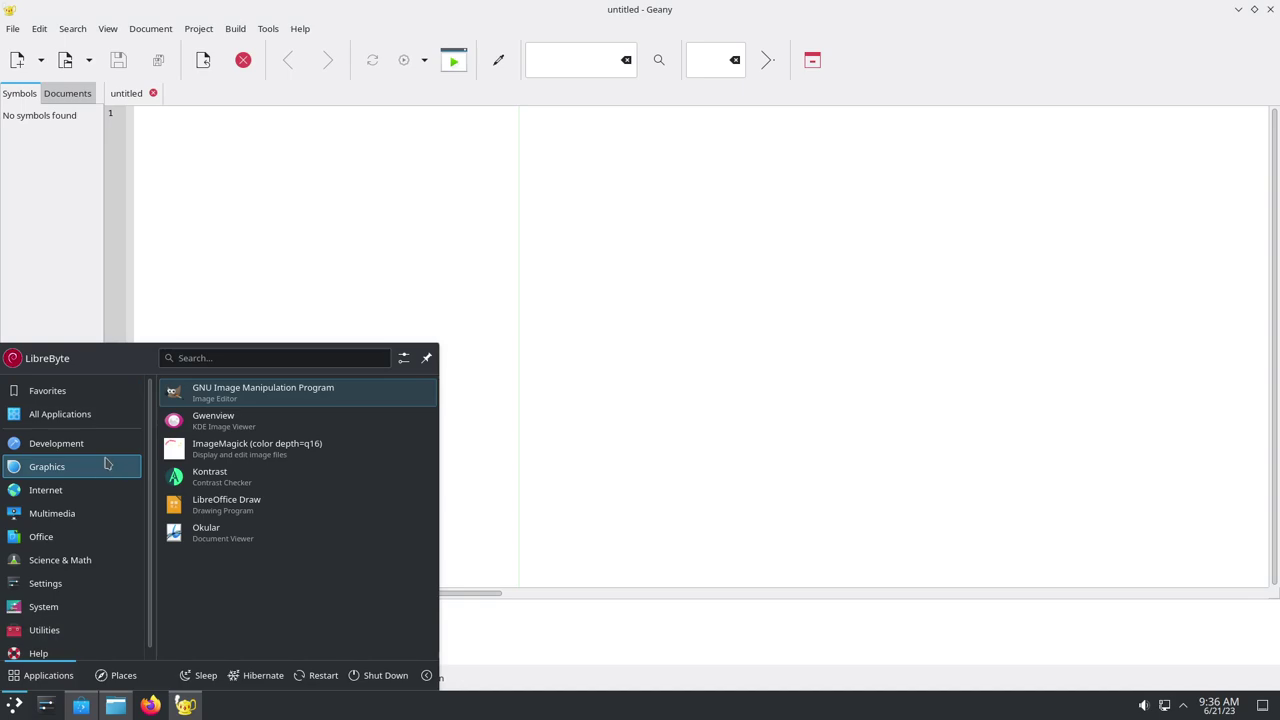
{"action": "mouse_move", "coordinate": [98, 448]}
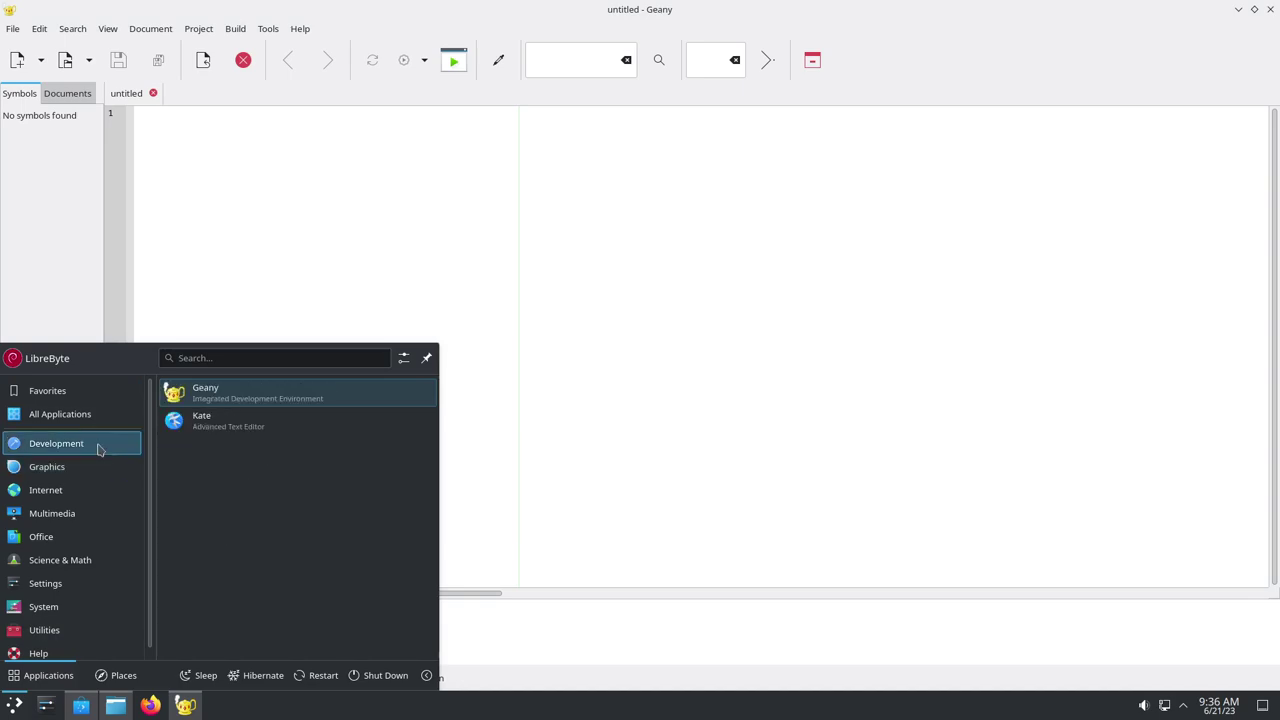
Launch Kate from the Development list and maximize it to show its empty Welcome page
{"action": "left_click", "coordinate": [240, 425]}
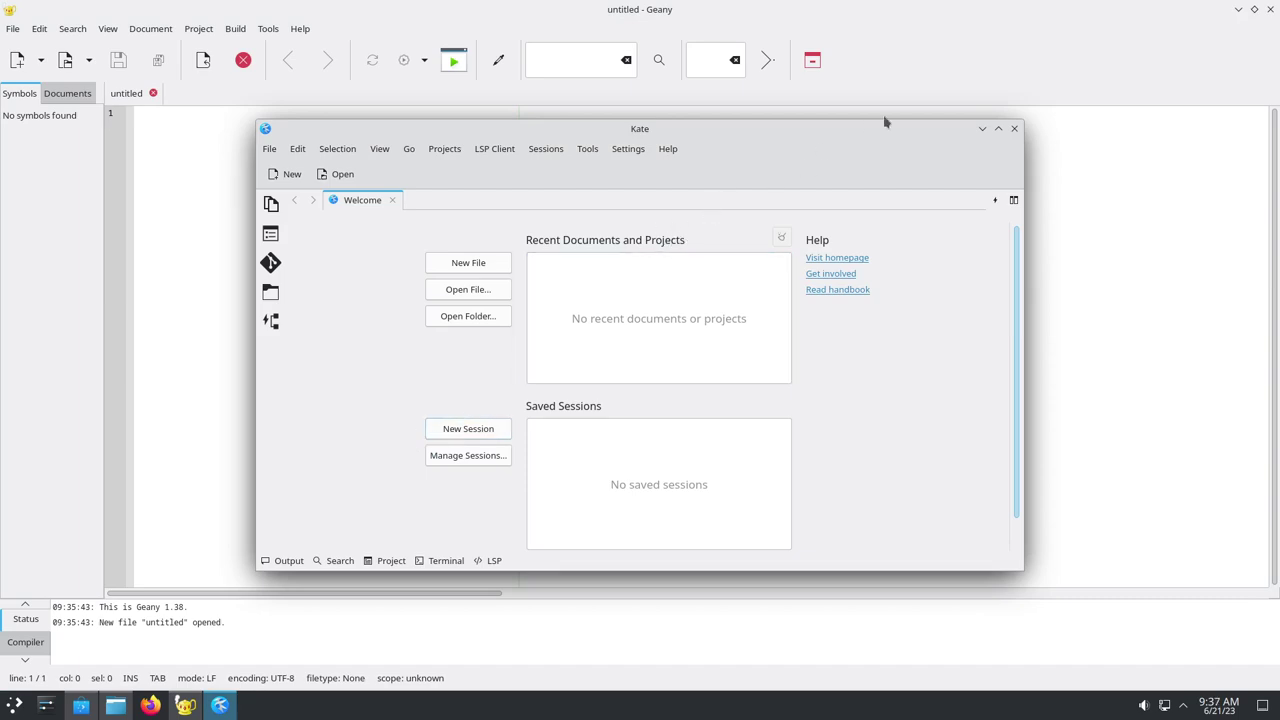
{"action": "double_click", "coordinate": [926, 134]}
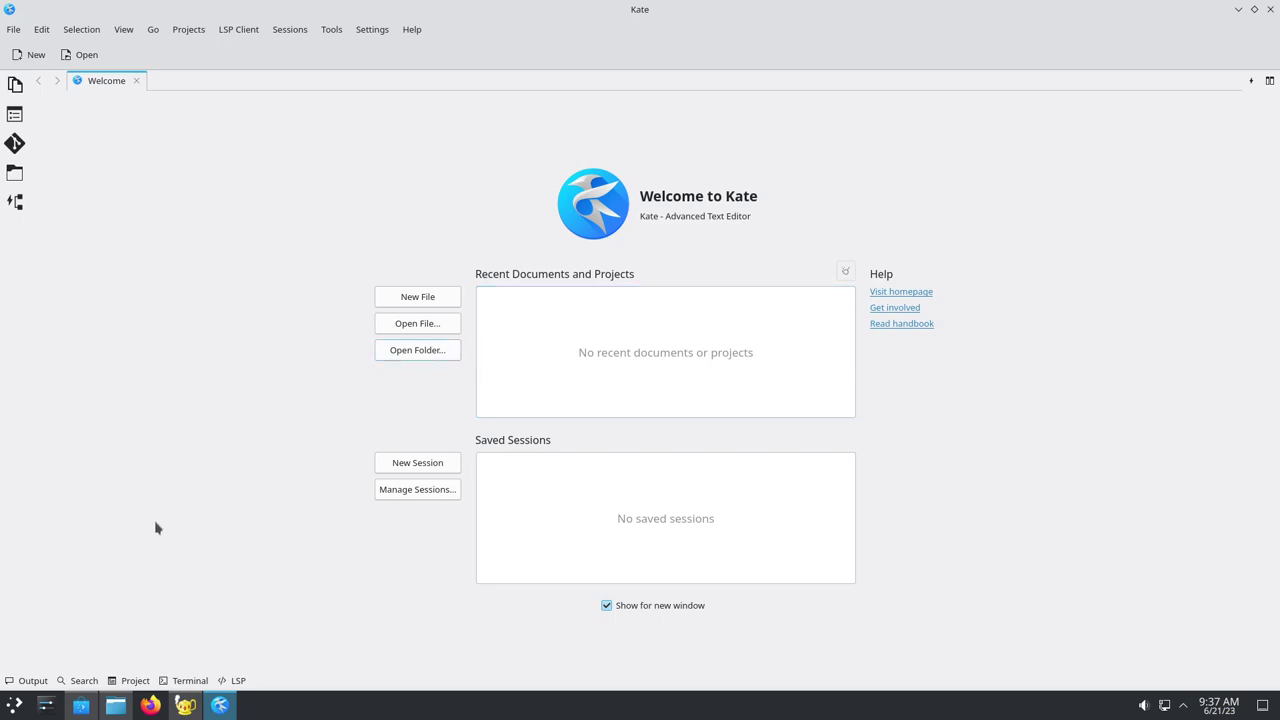
Find LibreOffice Writer in the launcher's Office category and start it with an empty Untitled 1 document
{"action": "left_click", "coordinate": [15, 704]}
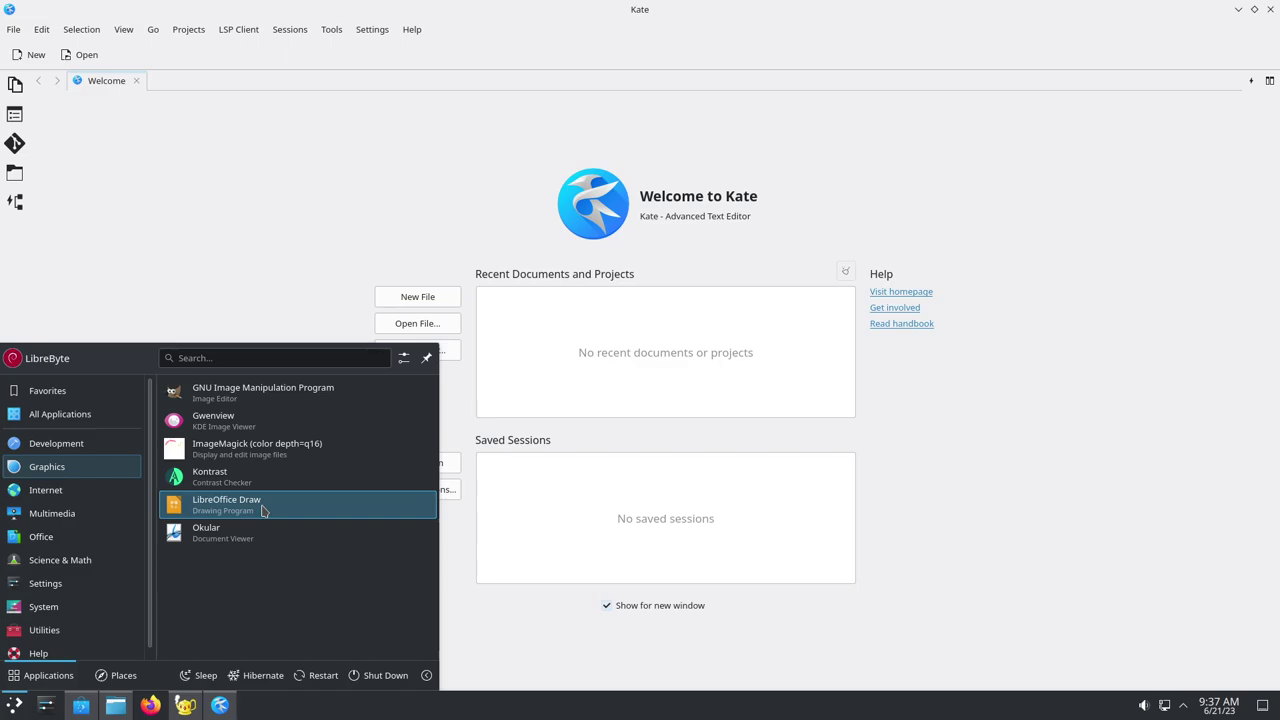
{"action": "left_click", "coordinate": [91, 489]}
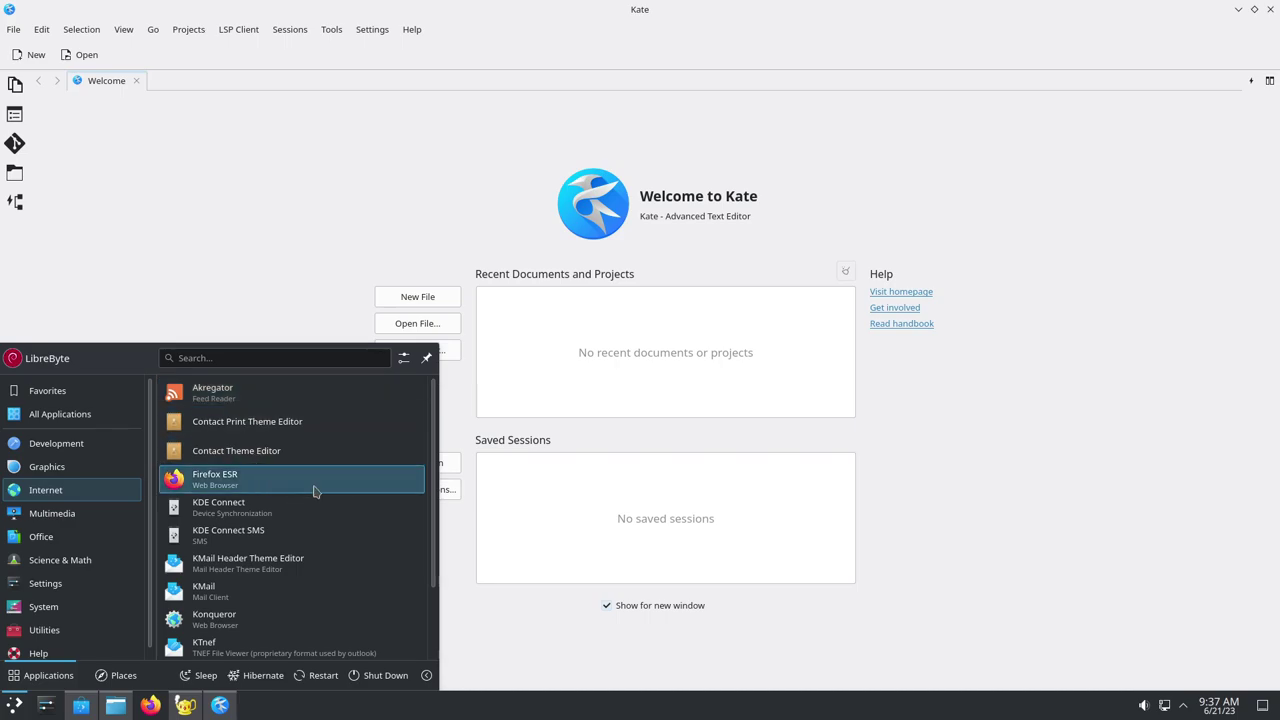
{"action": "scroll", "coordinate": [314, 491], "scroll_direction": "down", "scroll_amount": 1}
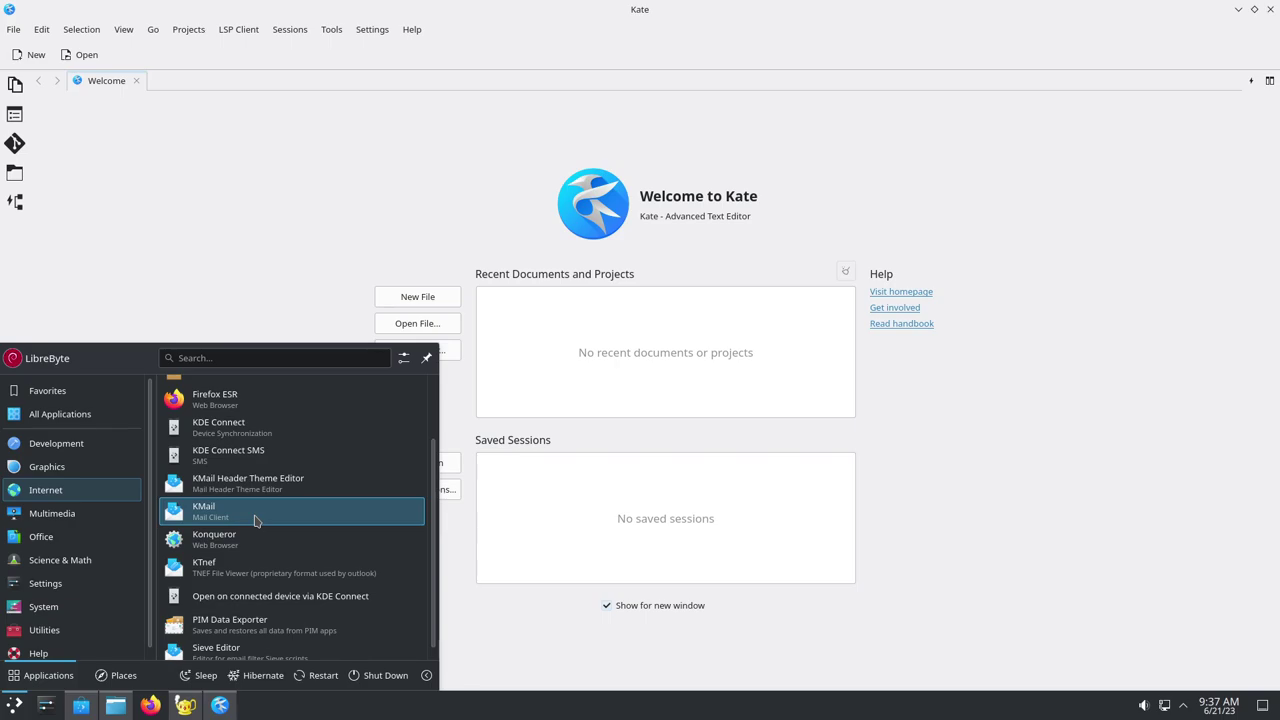
{"action": "scroll", "coordinate": [267, 495], "scroll_direction": "down", "scroll_amount": 1}
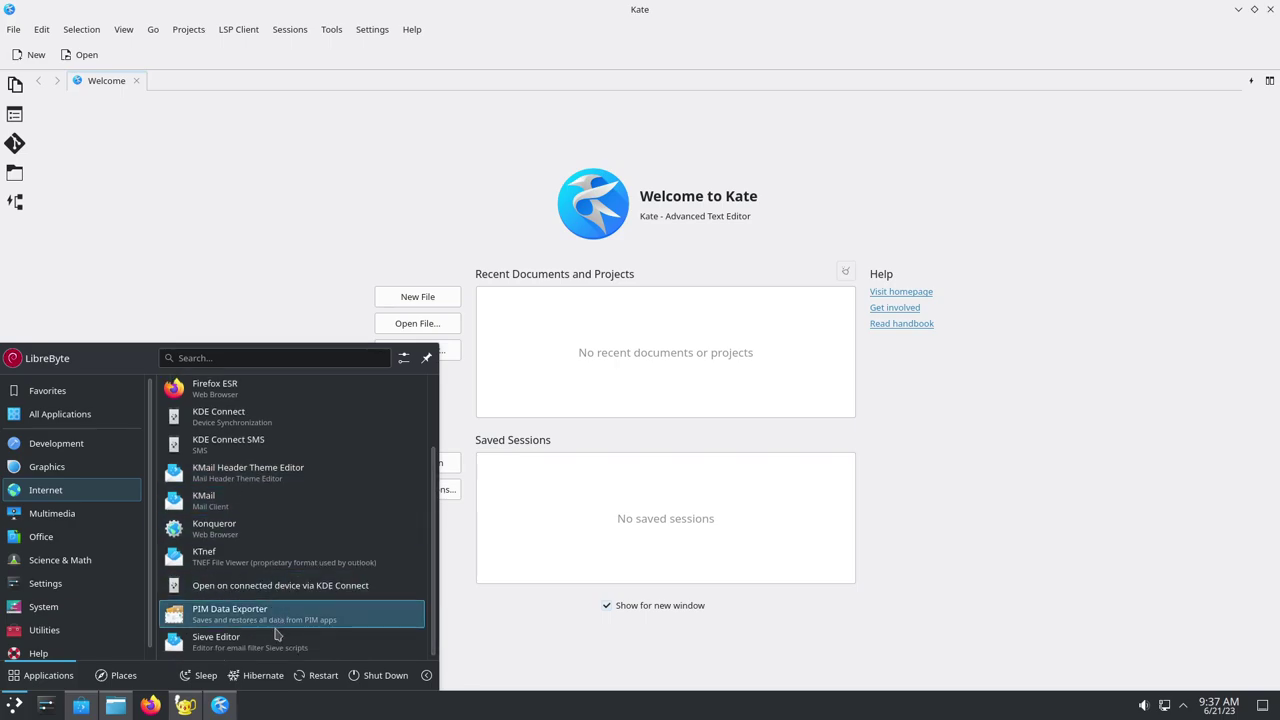
{"action": "mouse_move", "coordinate": [85, 520]}
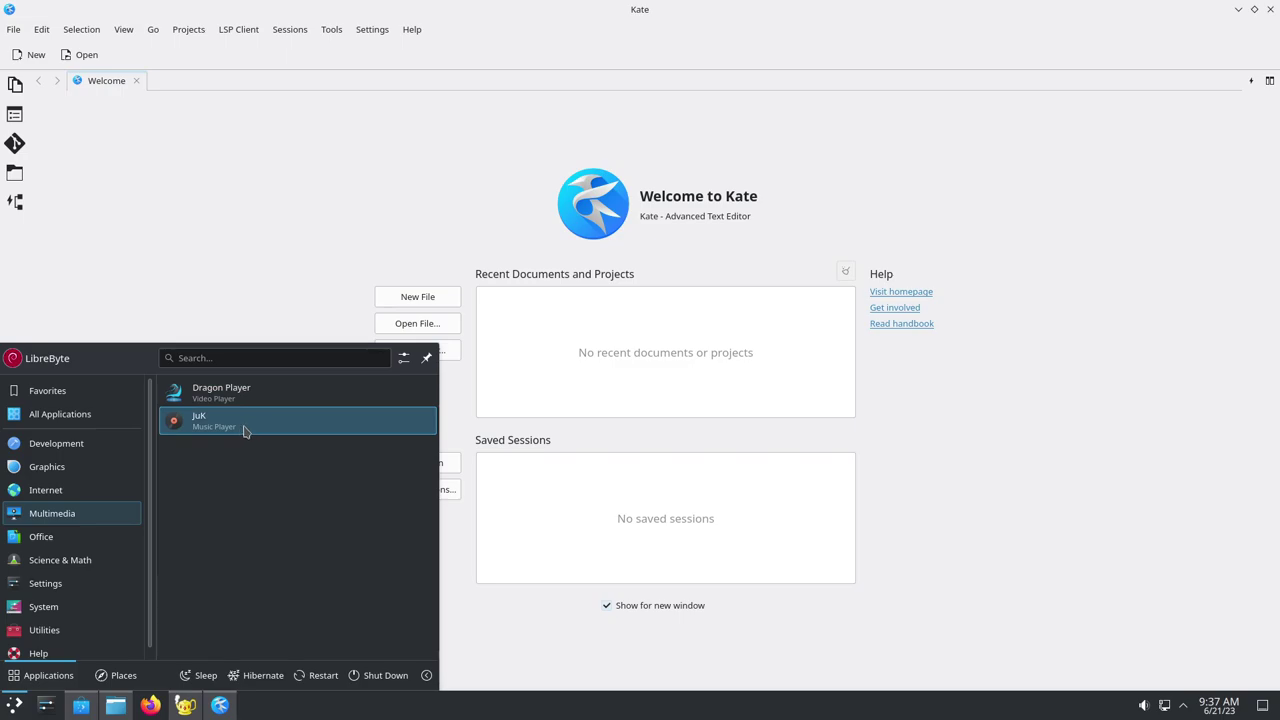
{"action": "mouse_move", "coordinate": [73, 542]}
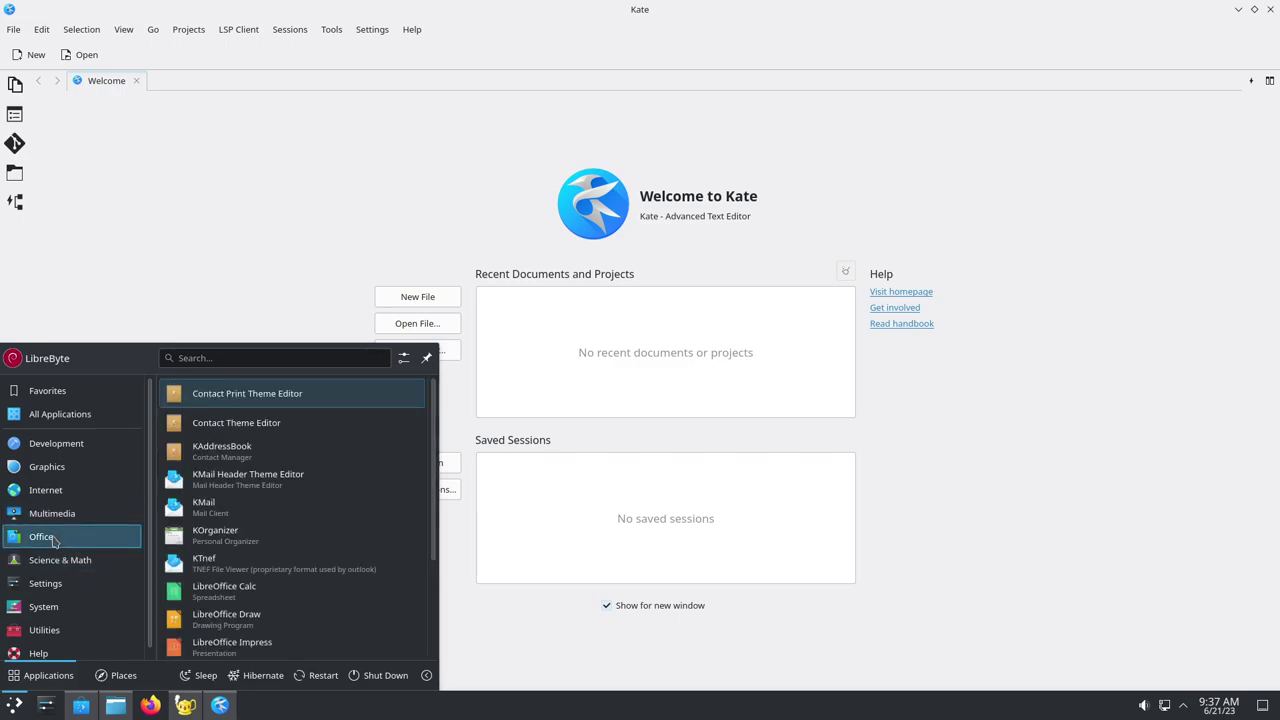
{"action": "scroll", "coordinate": [337, 457], "scroll_direction": "down", "scroll_amount": 1}
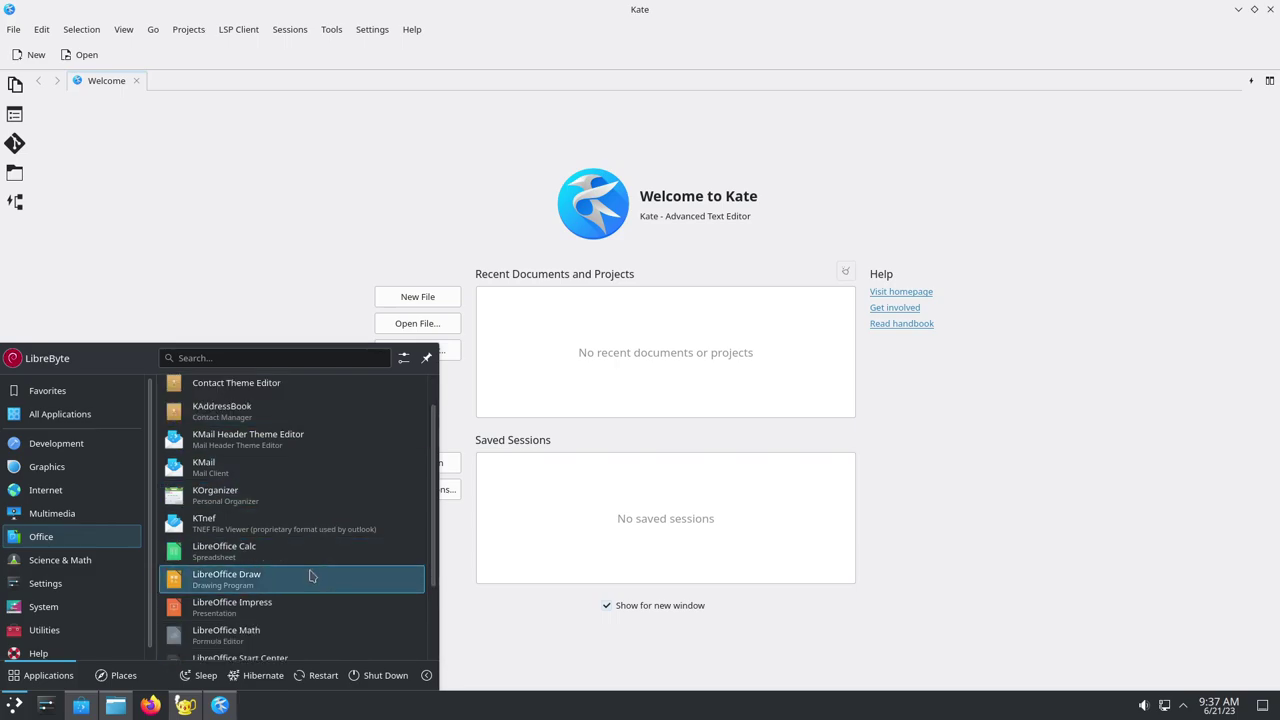
{"action": "scroll", "coordinate": [310, 572], "scroll_direction": "down", "scroll_amount": 1}
{"action": "scroll", "coordinate": [310, 572], "scroll_direction": "down", "scroll_amount": 1}
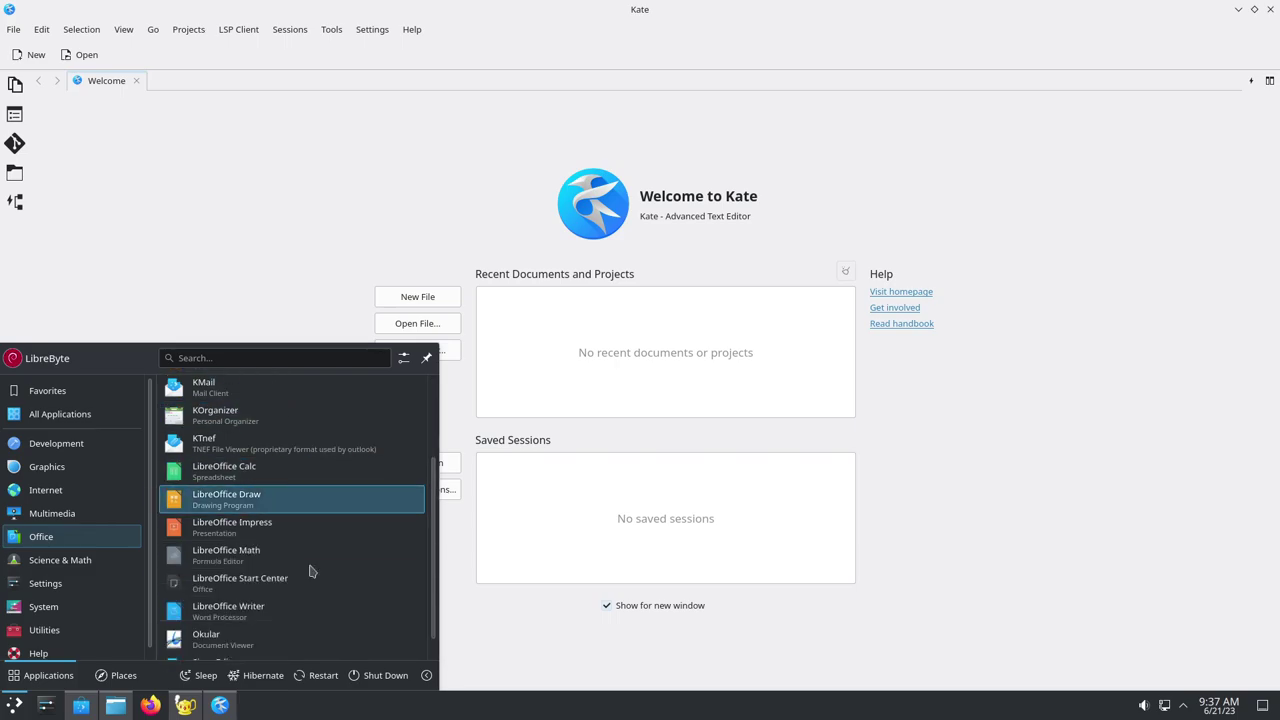
{"action": "left_click", "coordinate": [283, 612]}
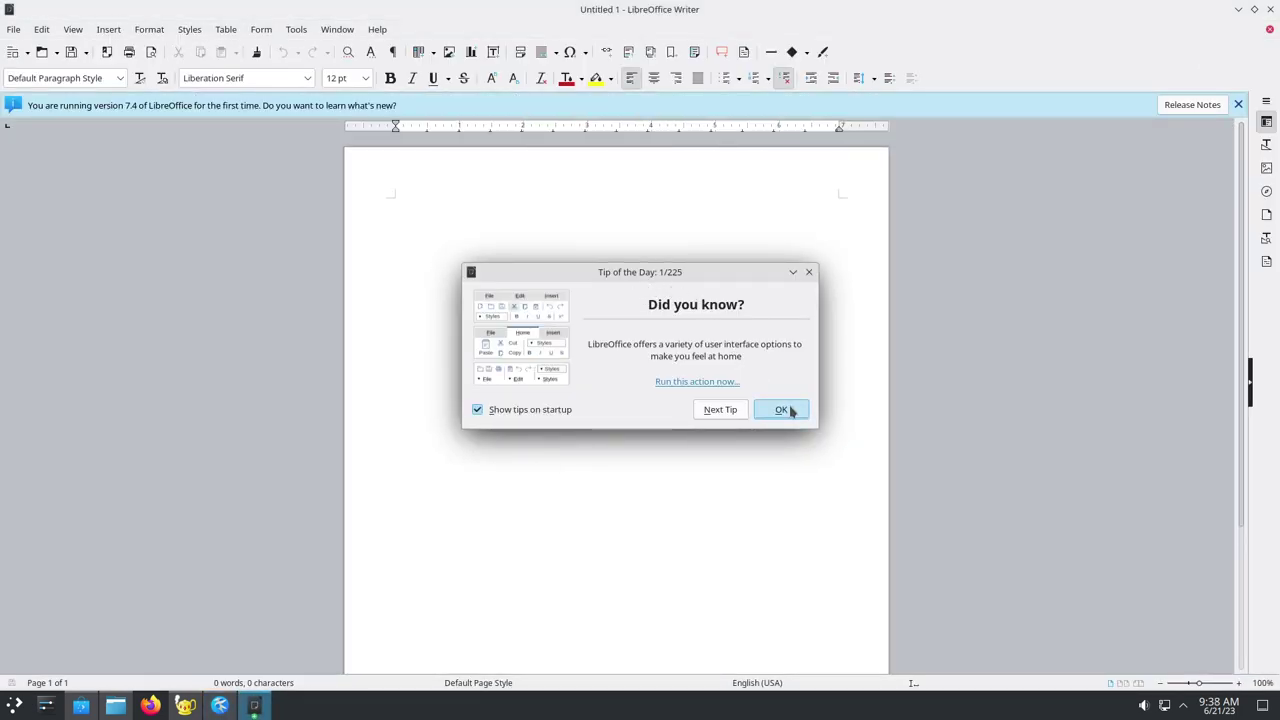
Dismiss the Tip of the Day, then glance at the Window and Styles menus without choosing anything
{"action": "left_click", "coordinate": [786, 409]}
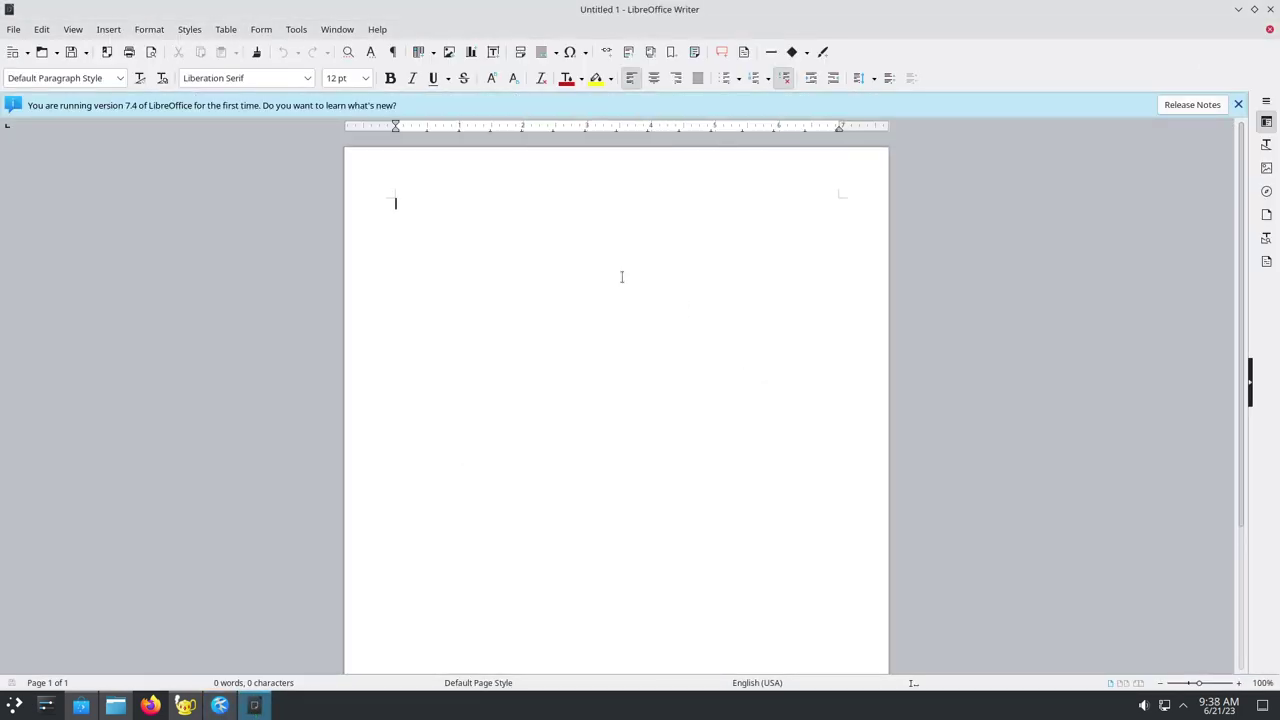
{"action": "left_click", "coordinate": [338, 31]}
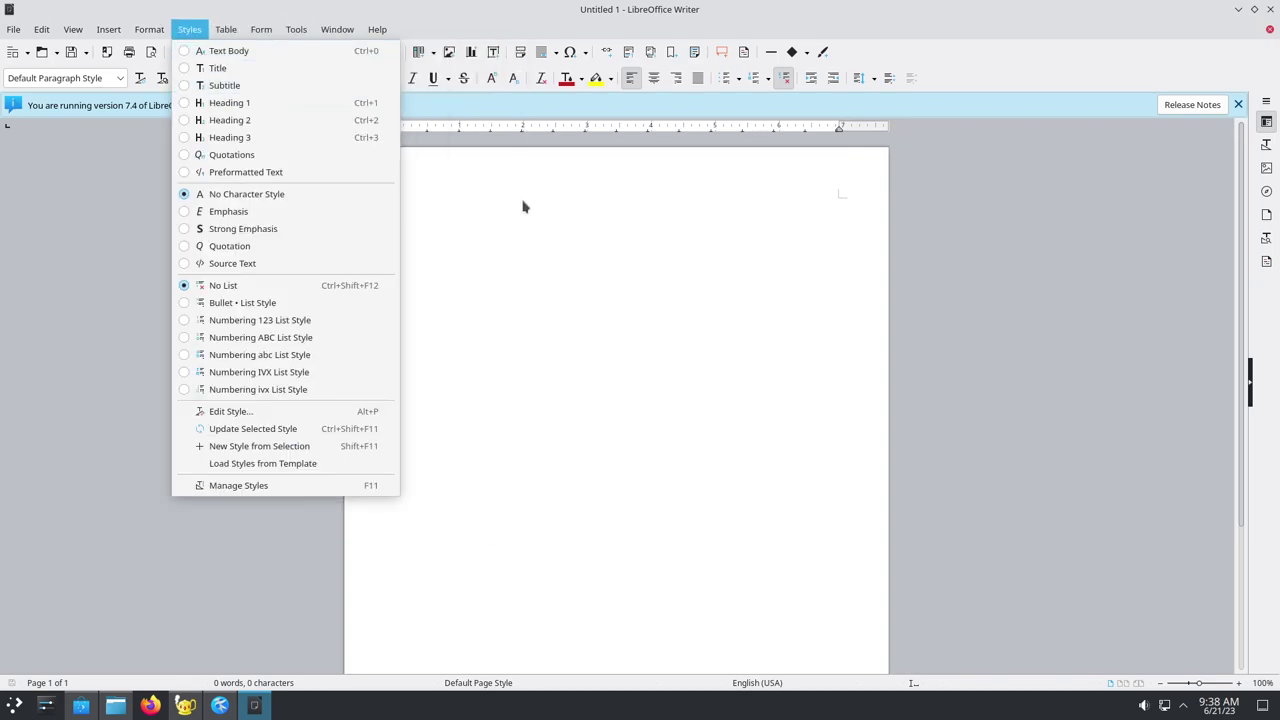
{"action": "left_click", "coordinate": [580, 215]}
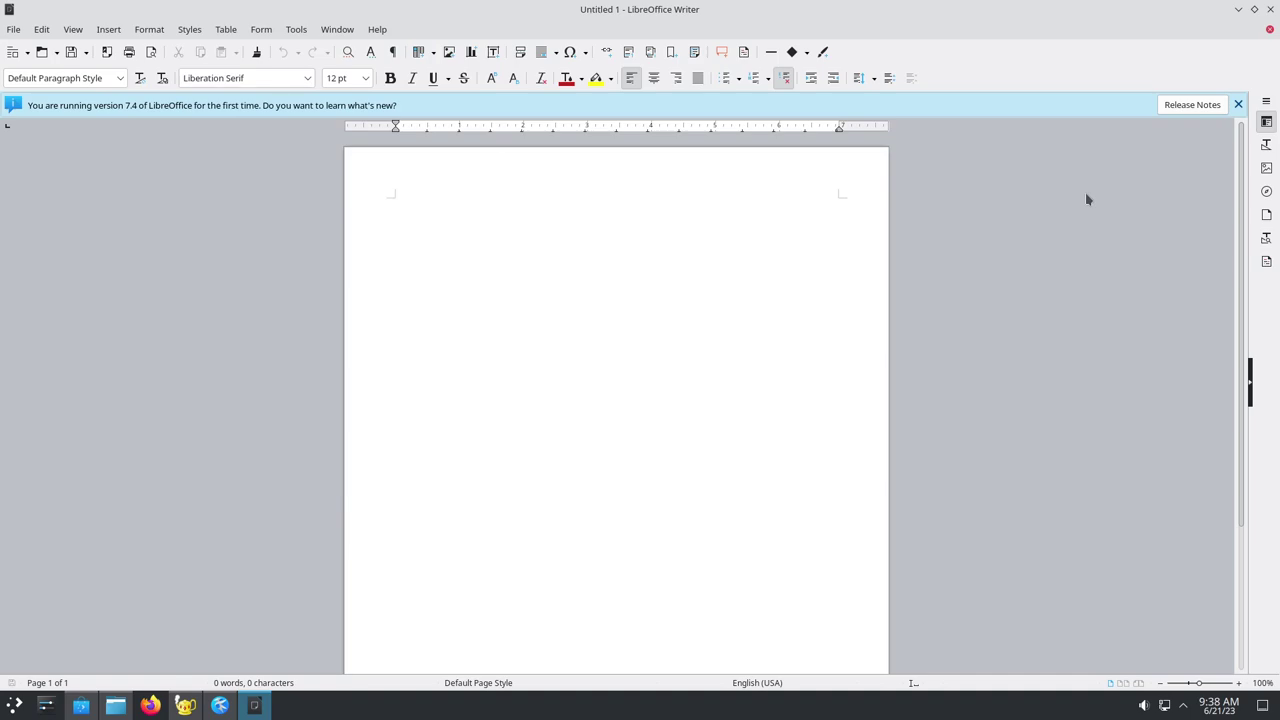
Close the version notice, enter 'sxzxsdaassadsadsadsaddsdsa' at the top of the page, and bring up the launcher
{"action": "left_click", "coordinate": [1238, 104]}
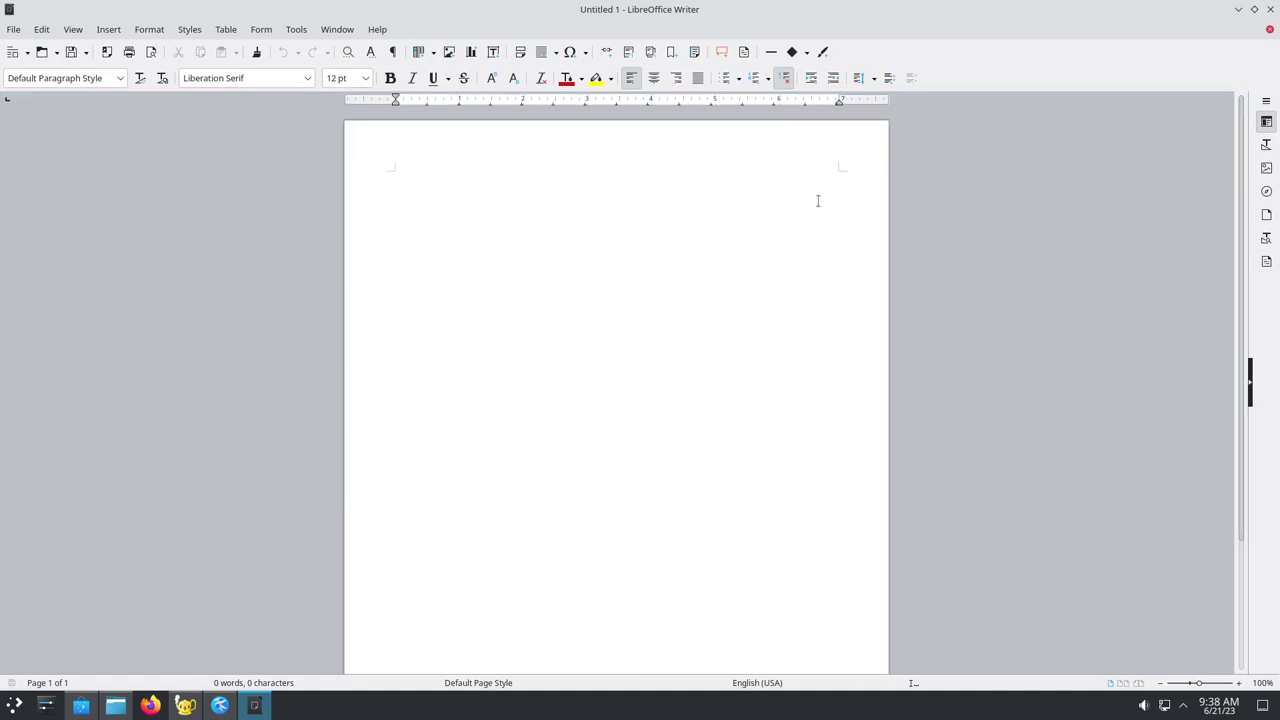
{"action": "type", "text": "sxzxsdaassadsadsadsaddsdsa"}
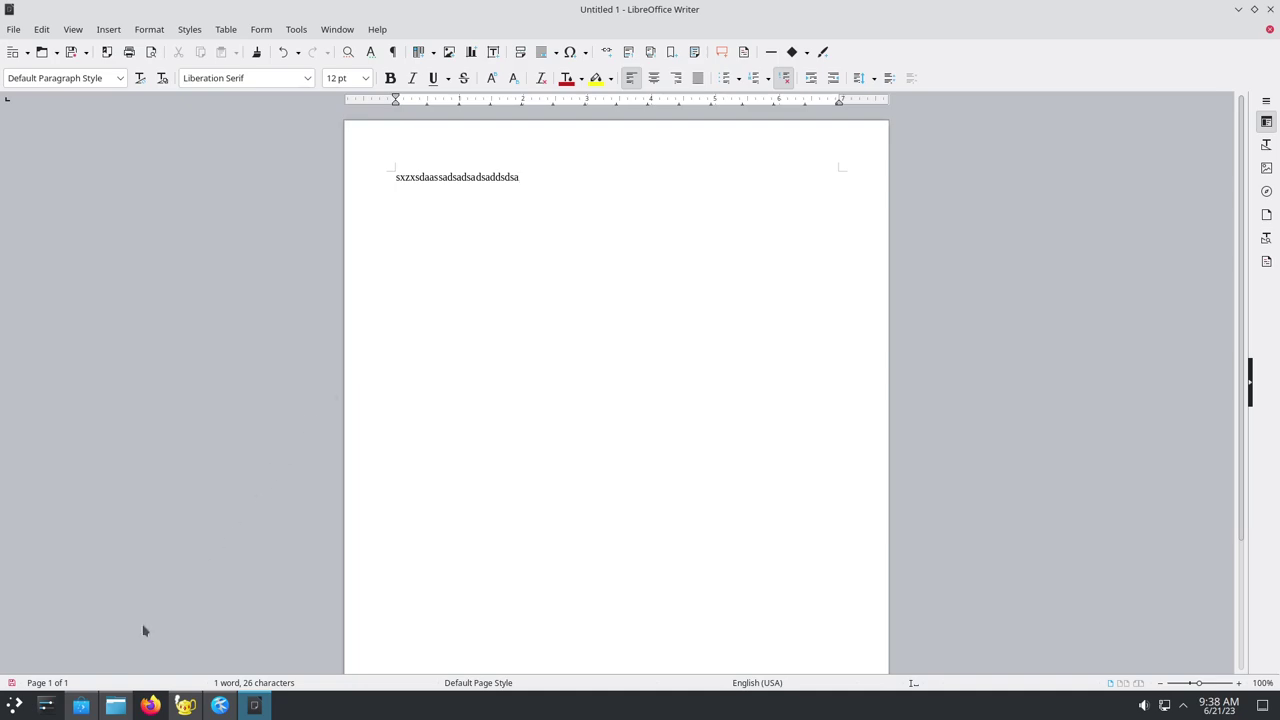
{"action": "left_click", "coordinate": [8, 712]}
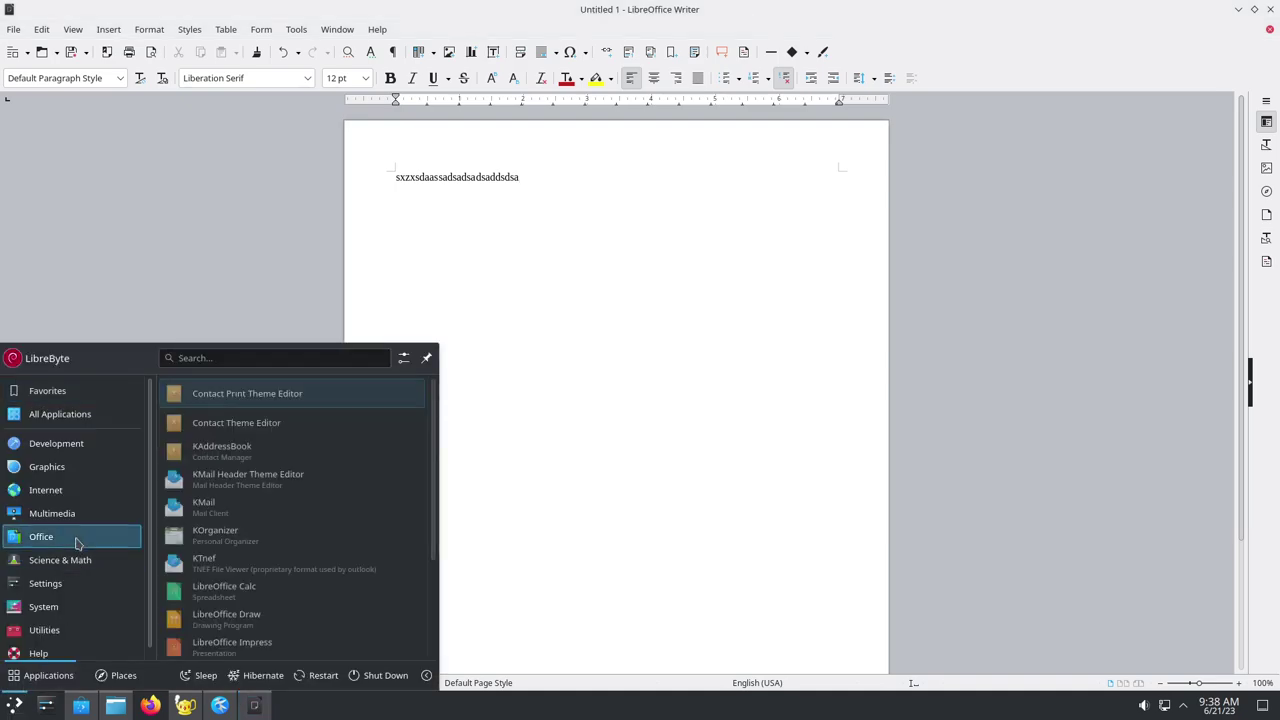
Browse the launcher's Science & Math, Settings and System lists, then start Konsole
{"action": "mouse_move", "coordinate": [77, 566]}
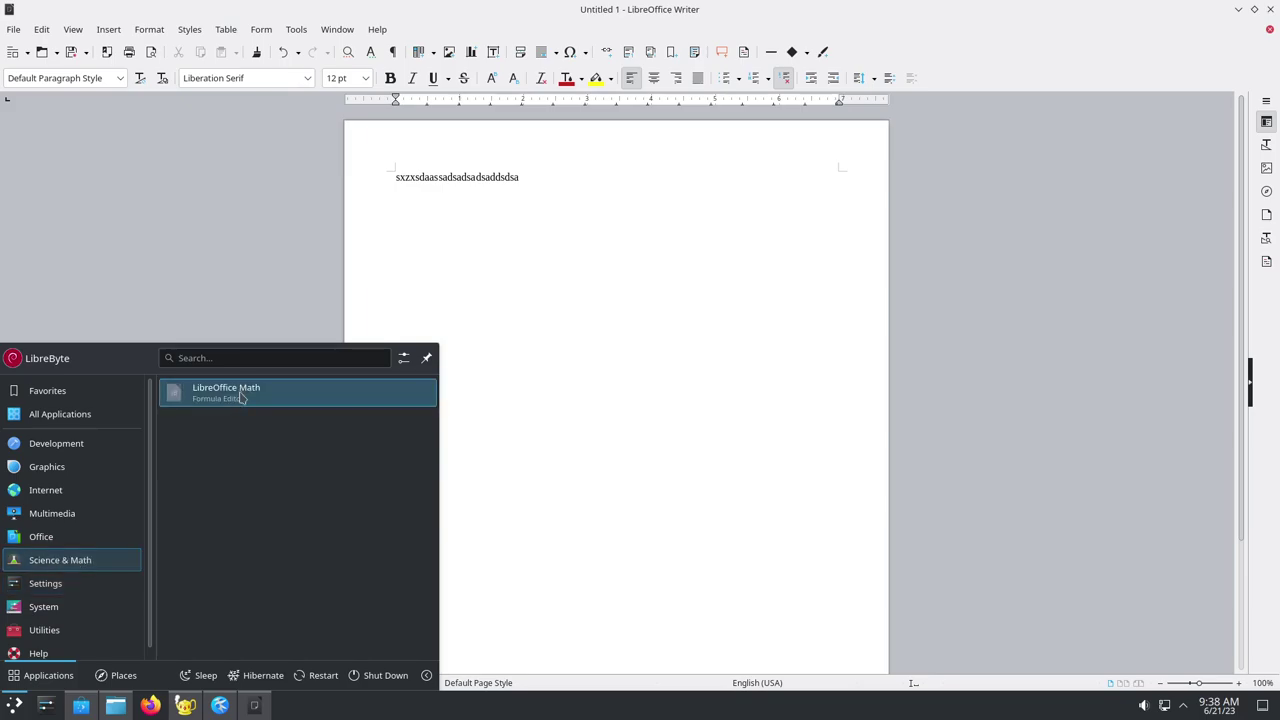
{"action": "mouse_move", "coordinate": [71, 588]}
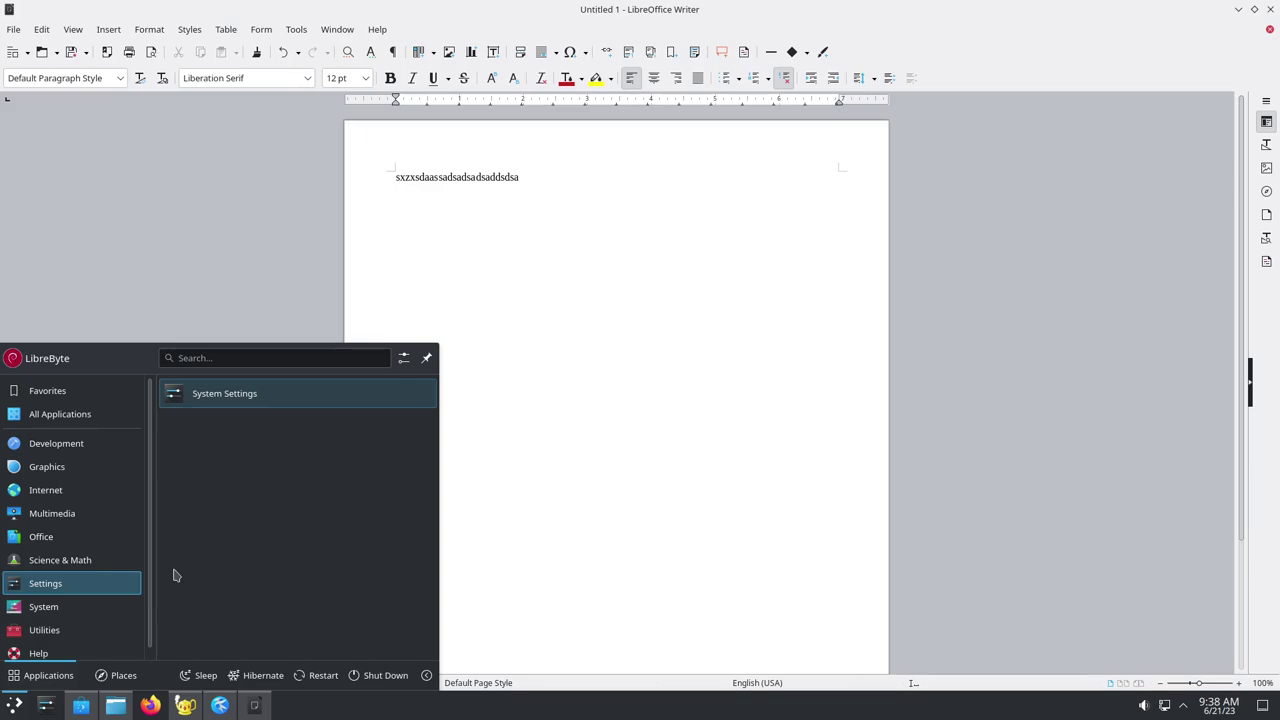
{"action": "mouse_move", "coordinate": [85, 616]}
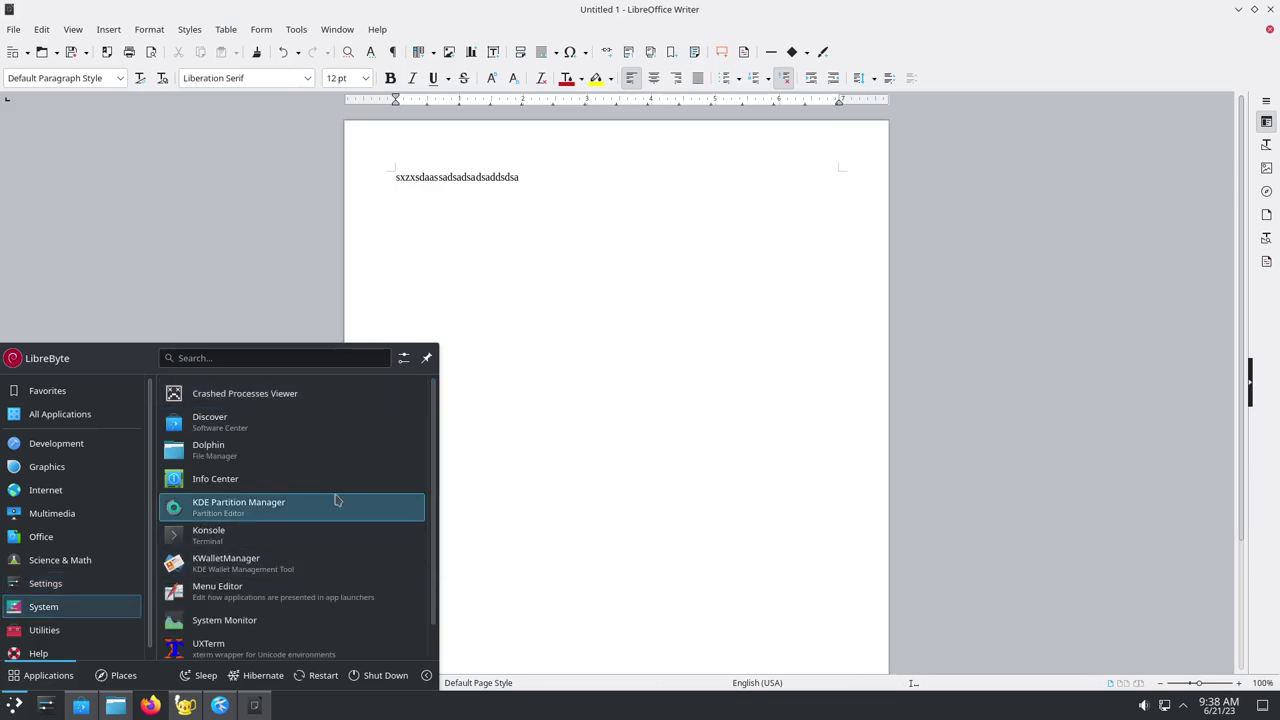
{"action": "scroll", "coordinate": [330, 470], "scroll_direction": "down", "scroll_amount": 1}
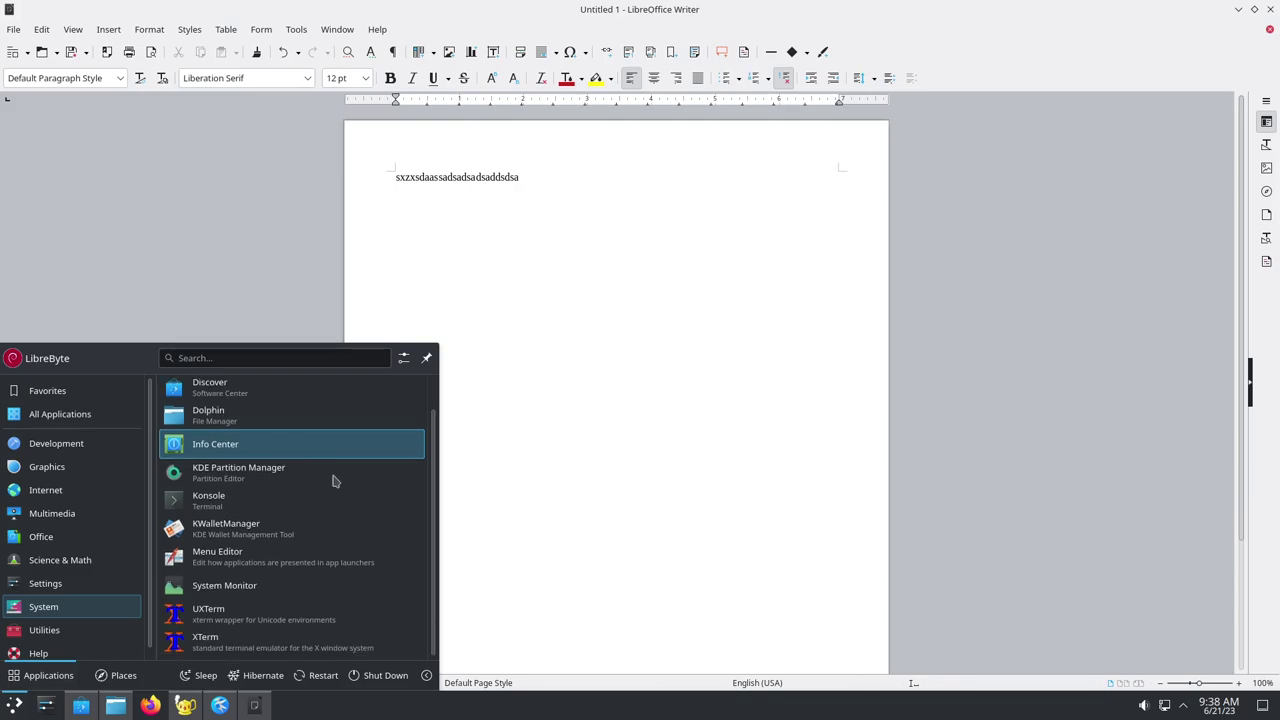
{"action": "left_click", "coordinate": [277, 505]}
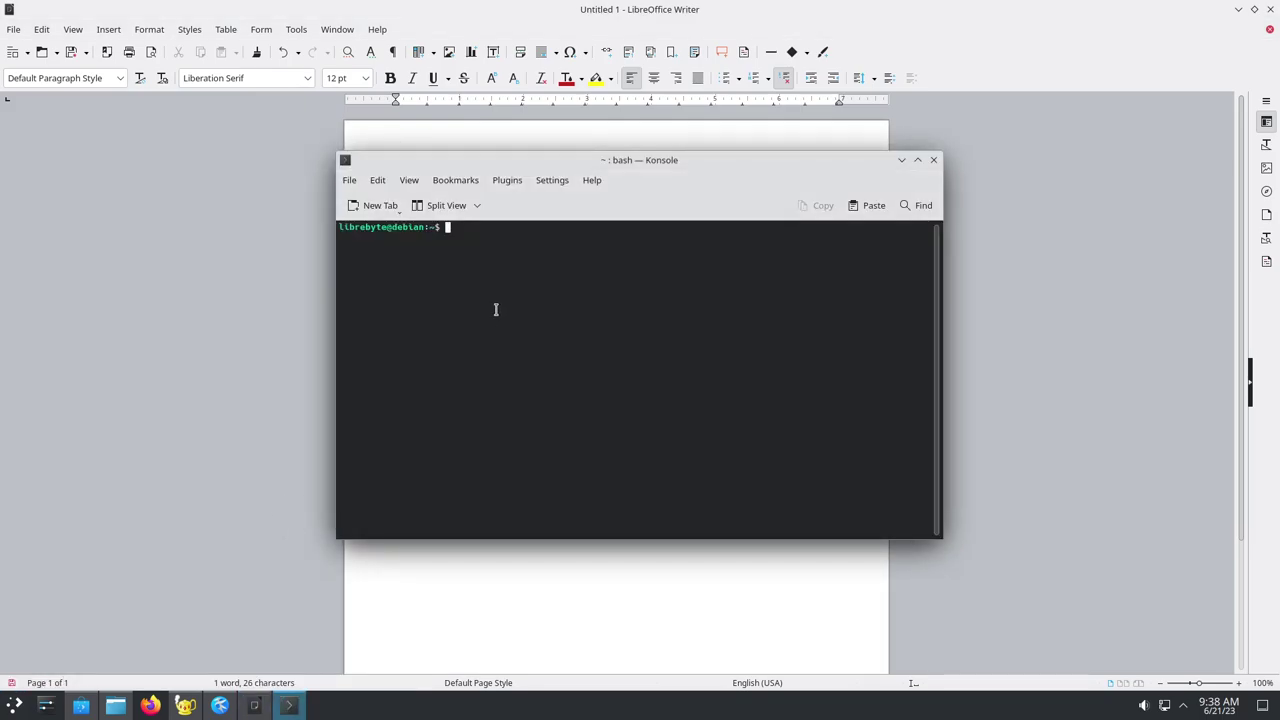
Split Konsole left/right, split the right pane top/bottom, and maximize the window
{"action": "left_click", "coordinate": [478, 207]}
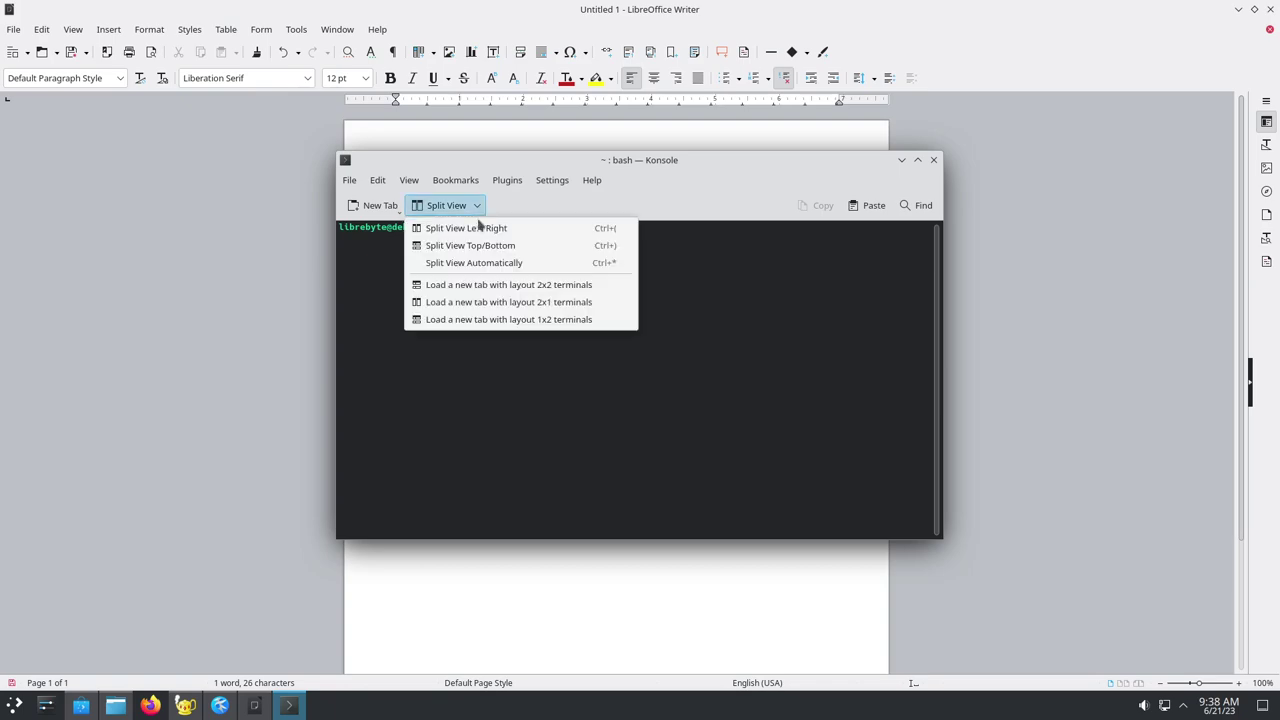
{"action": "left_click", "coordinate": [479, 228]}
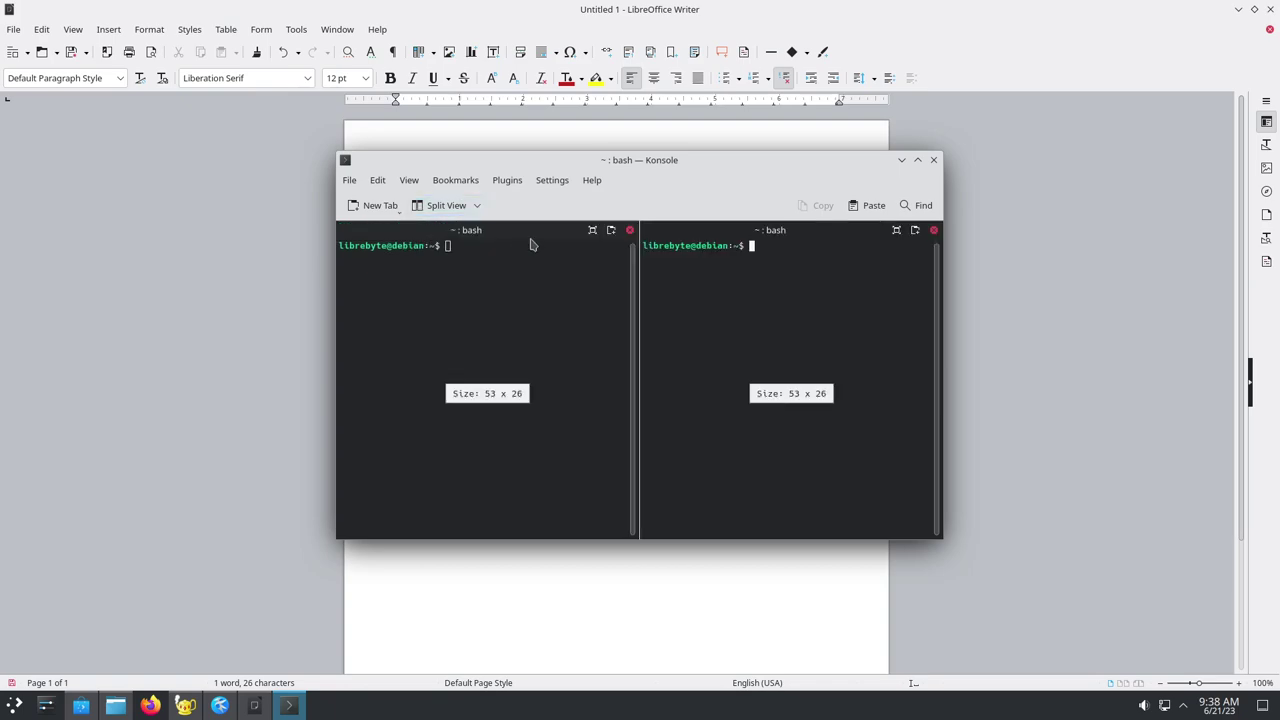
{"action": "left_click", "coordinate": [468, 207]}
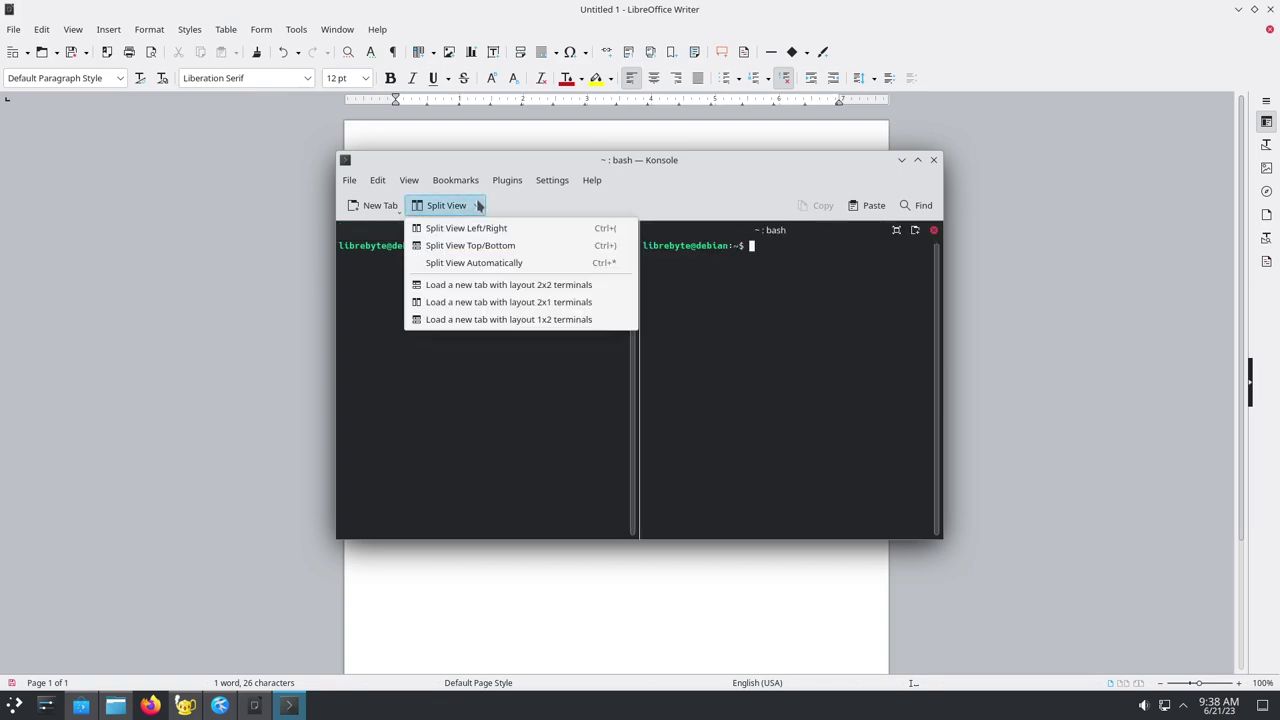
{"action": "left_click", "coordinate": [528, 246]}
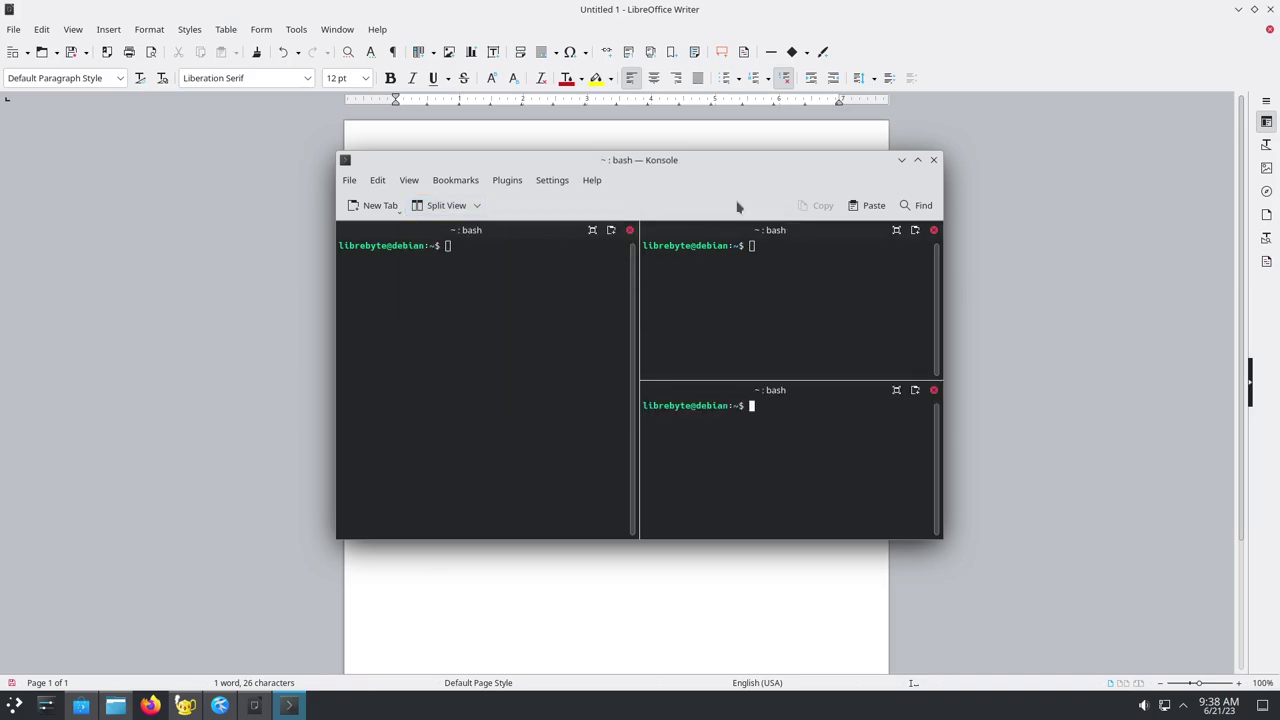
{"action": "double_click", "coordinate": [827, 162]}
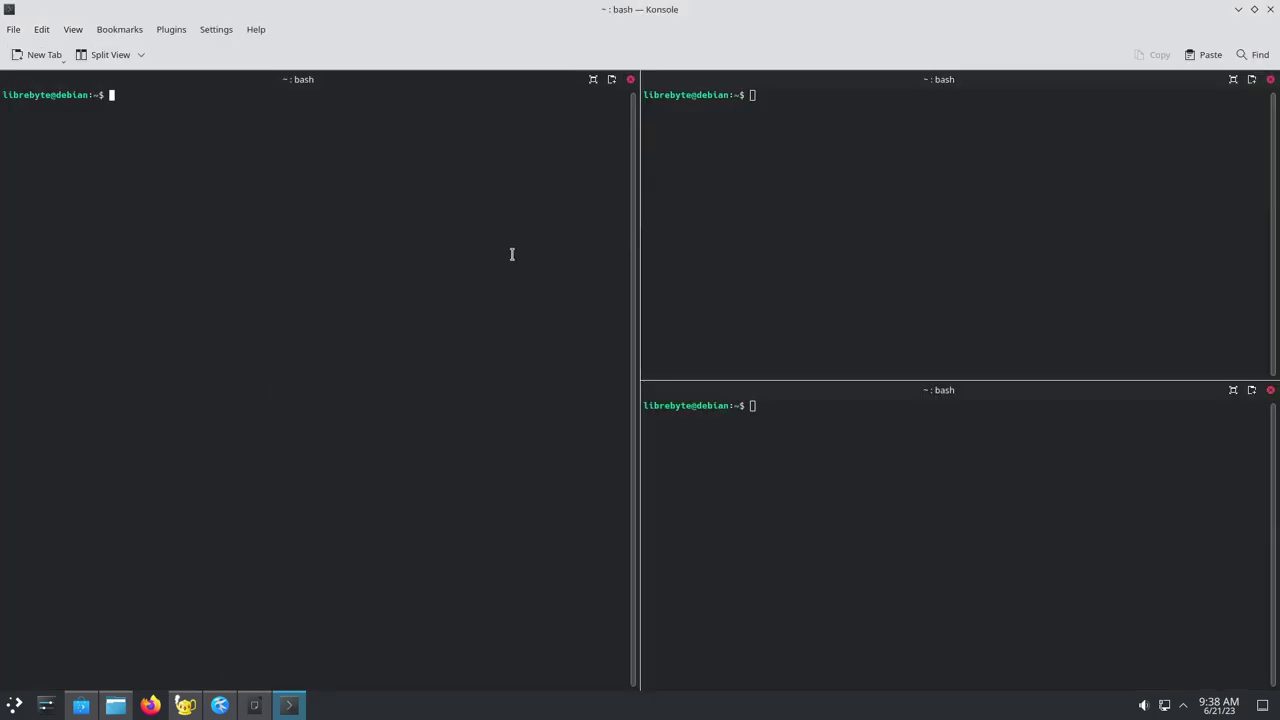